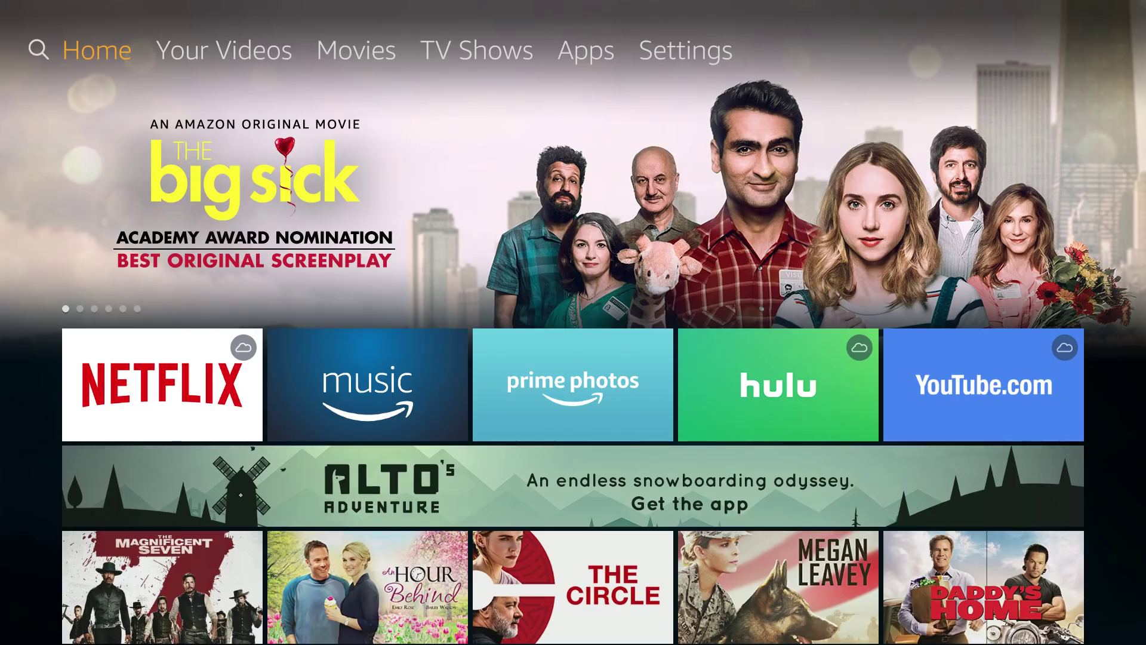
Step: Move across the top menu to Settings and open the Device page
key("Right")
key("Right")
key("Right")
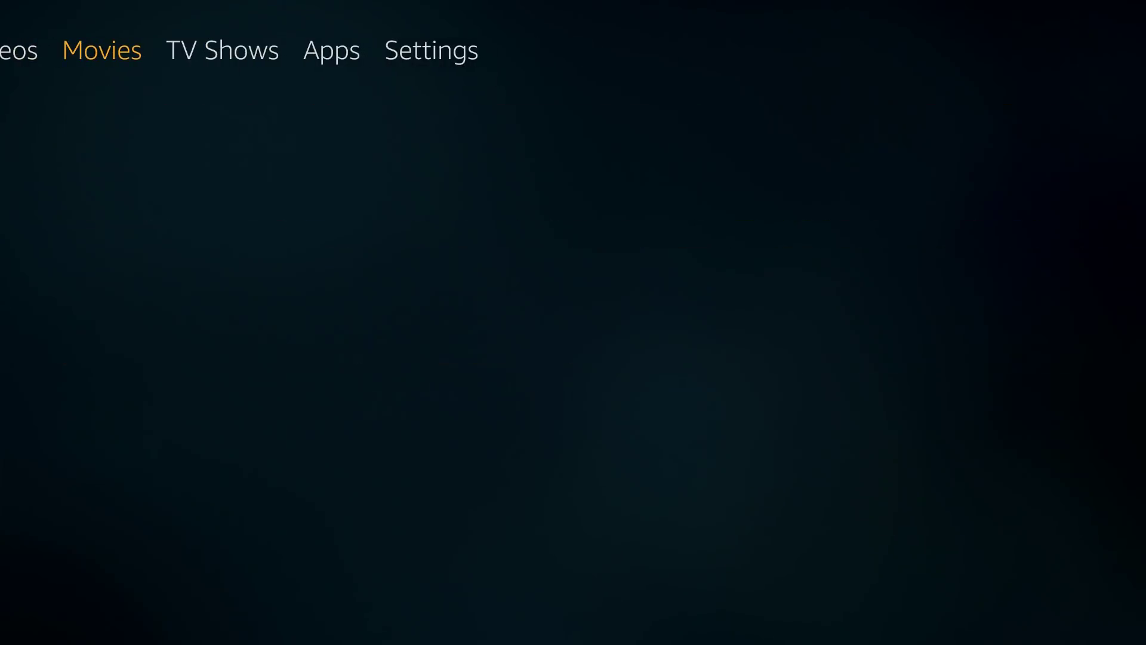
key("Right")
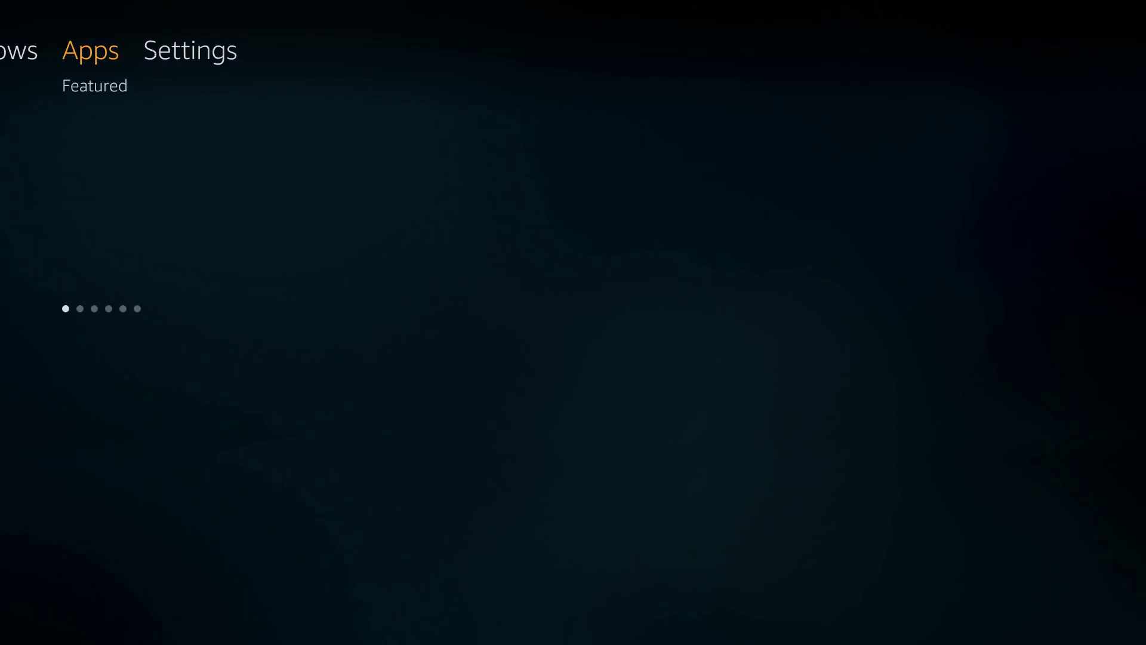
key("Right")
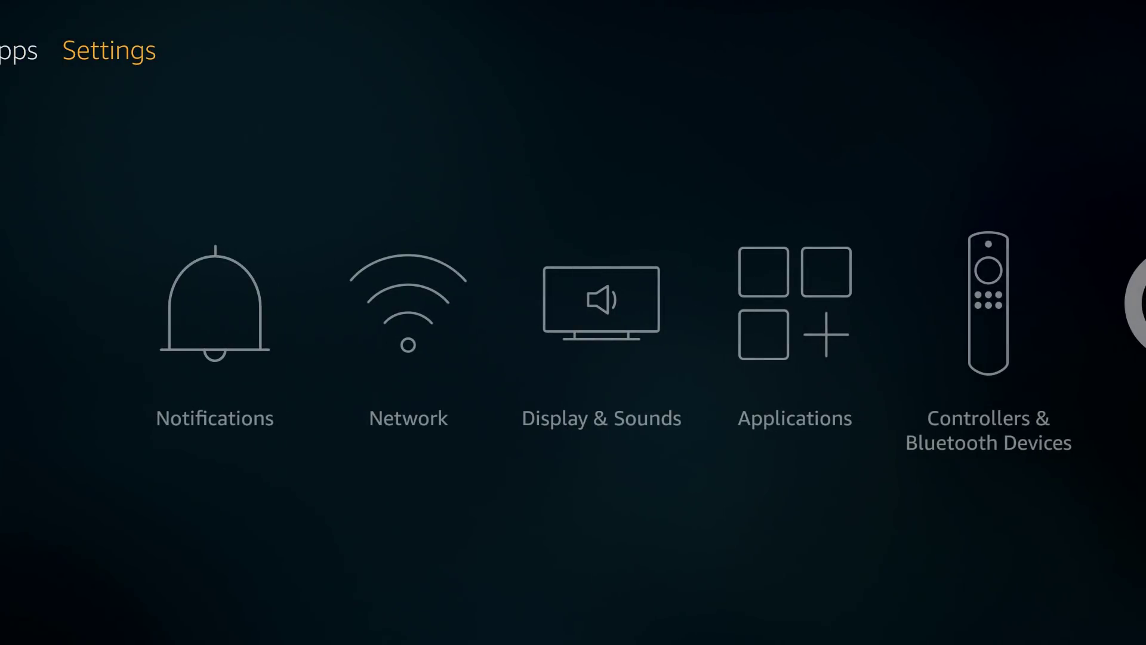
key("Down")
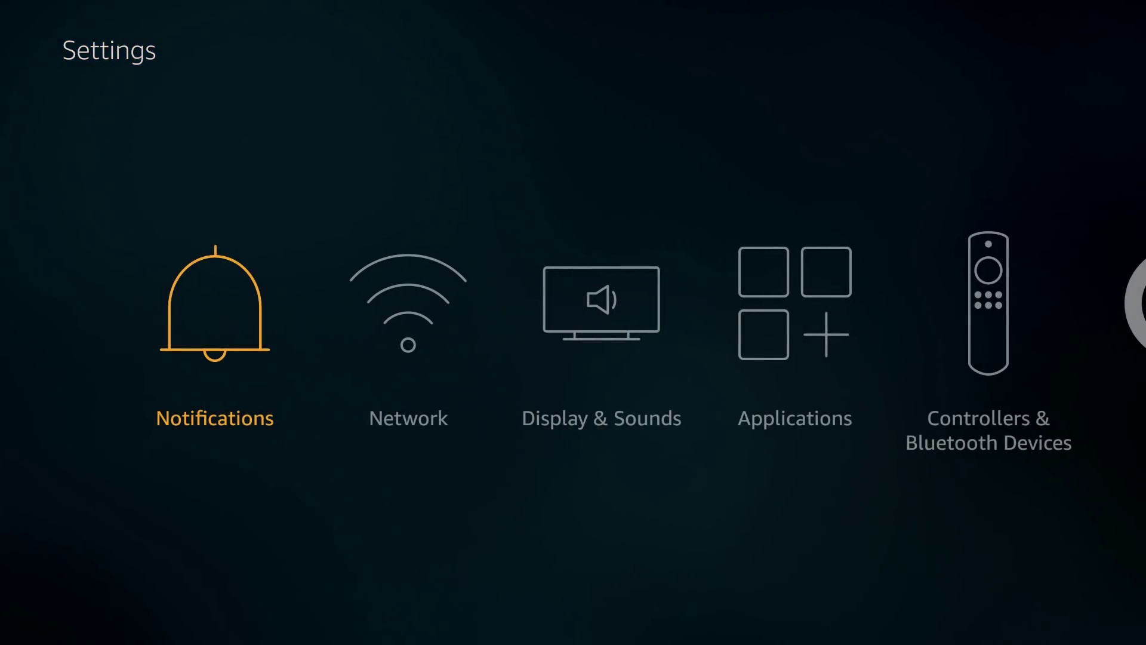
key("Right")
key("Right")
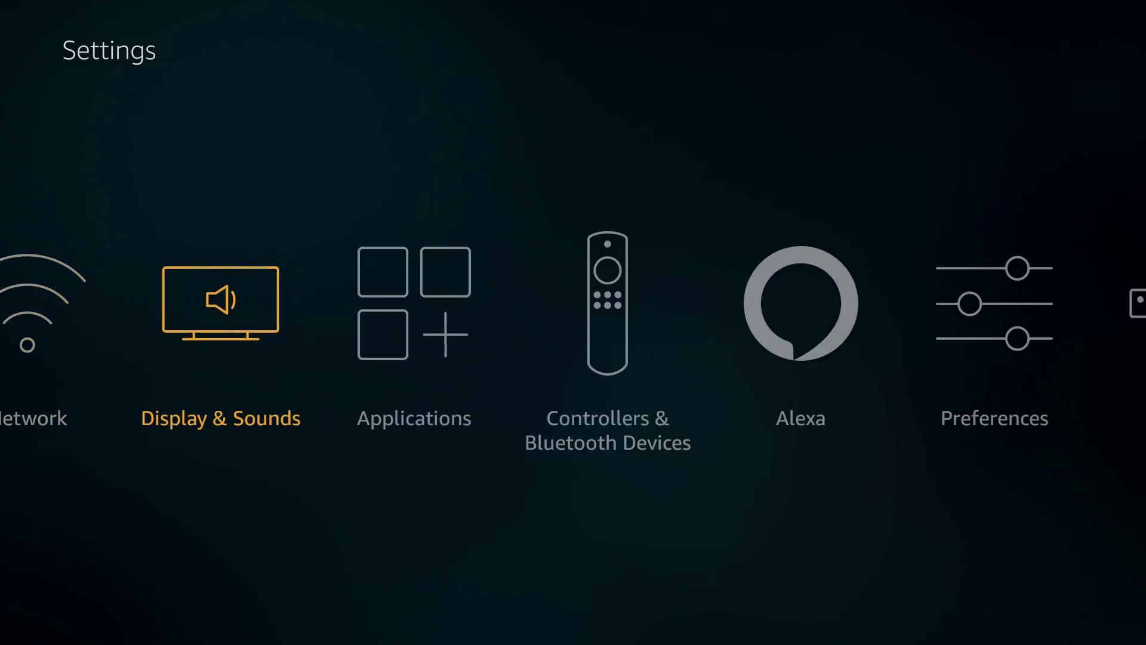
key("Right")
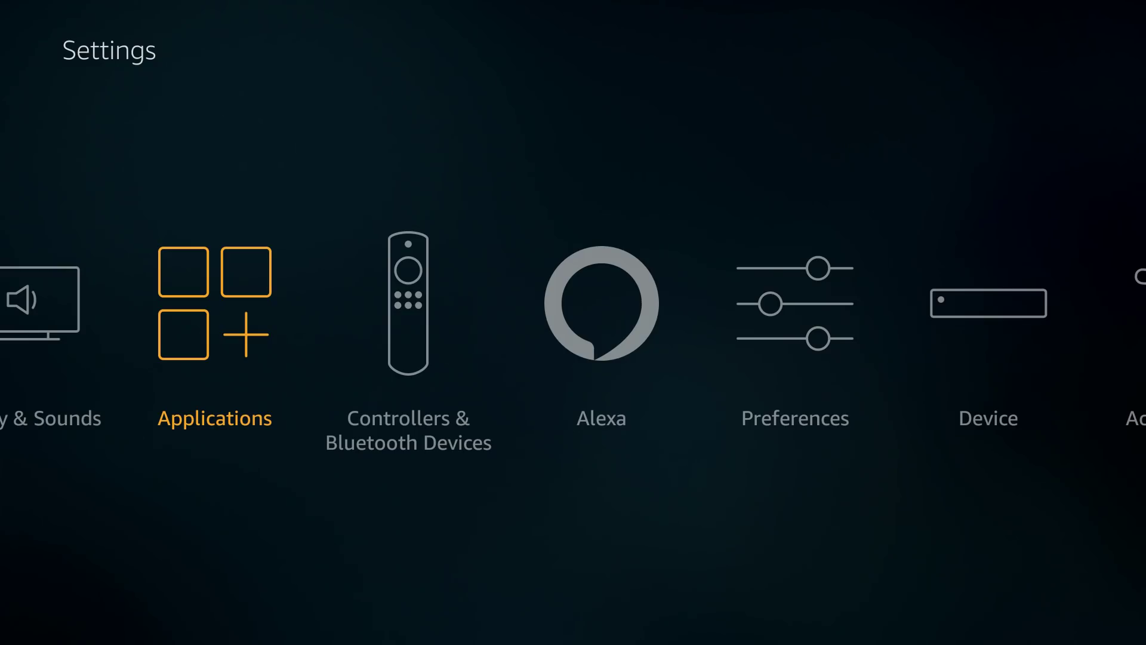
key("Right")
key("Right")
key("Right")
key("Right")
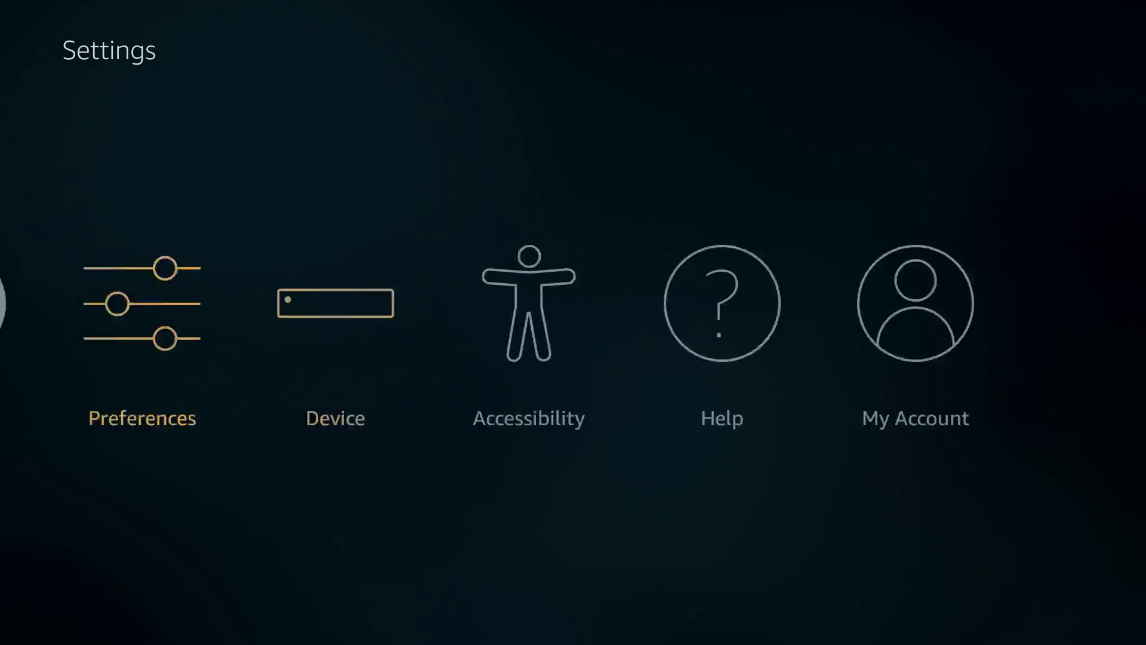
key("Return")
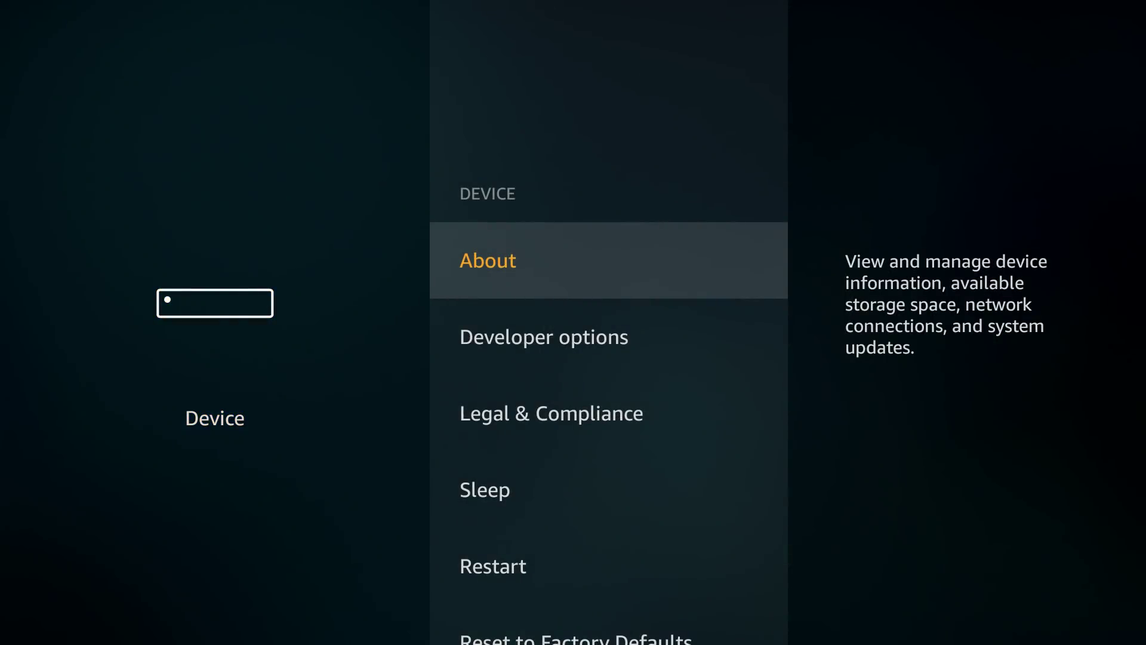
Step: In Developer options, turn ADB debugging and Apps from Unknown Sources on, then return to Settings
key("Down")
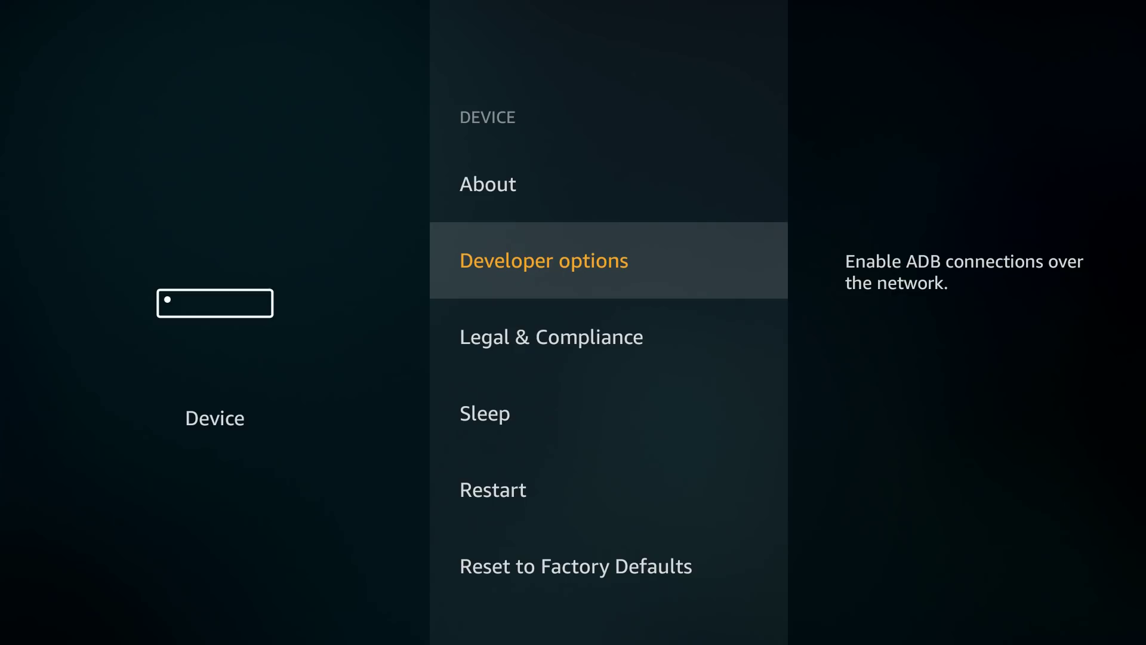
key("Return")
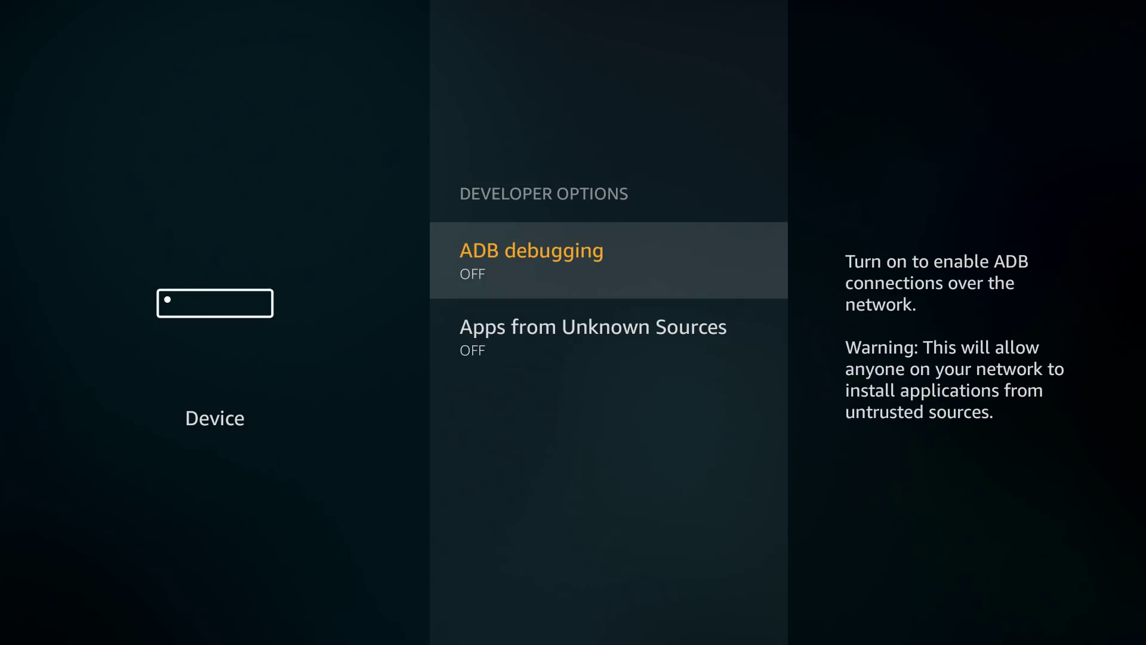
key("Return")
key("Down")
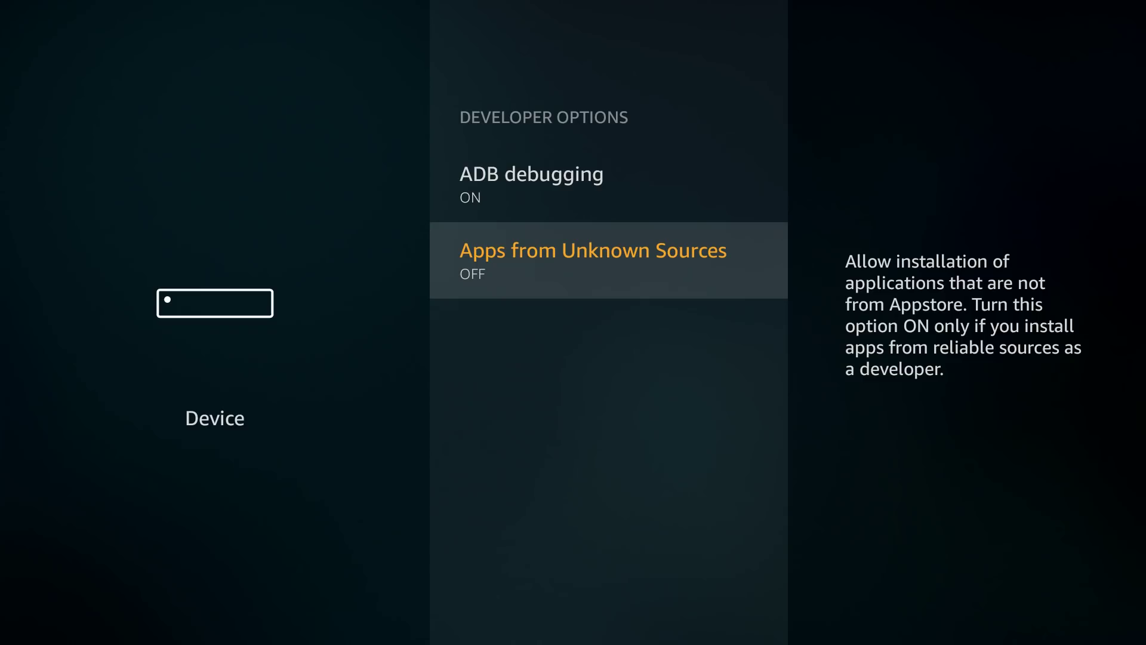
key("Return")
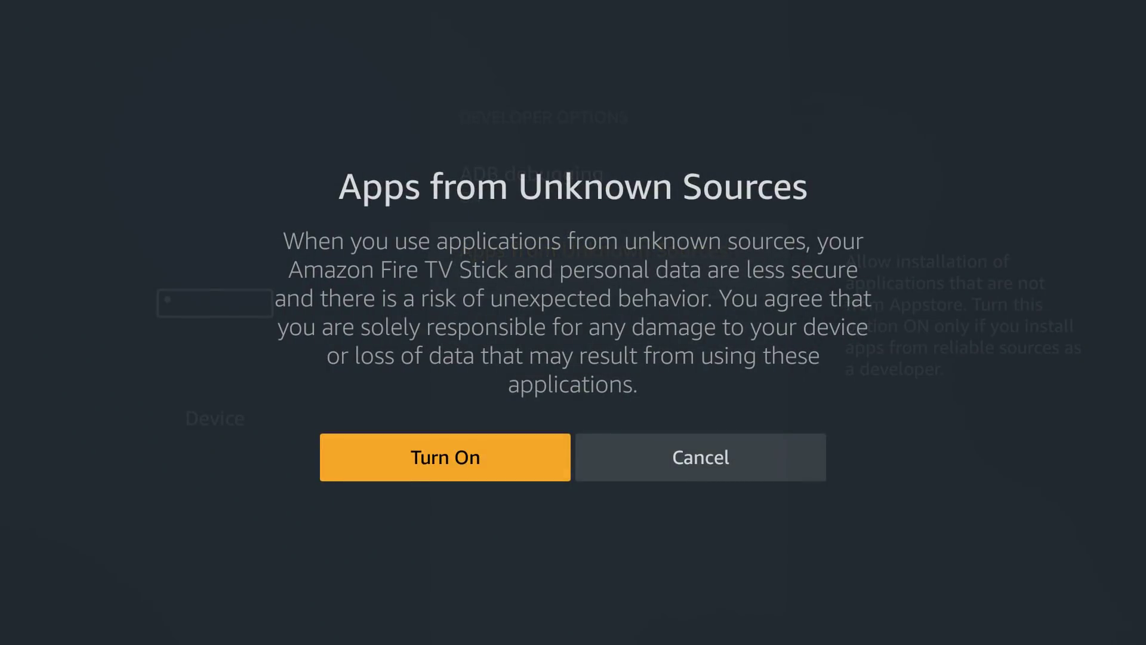
key("Return")
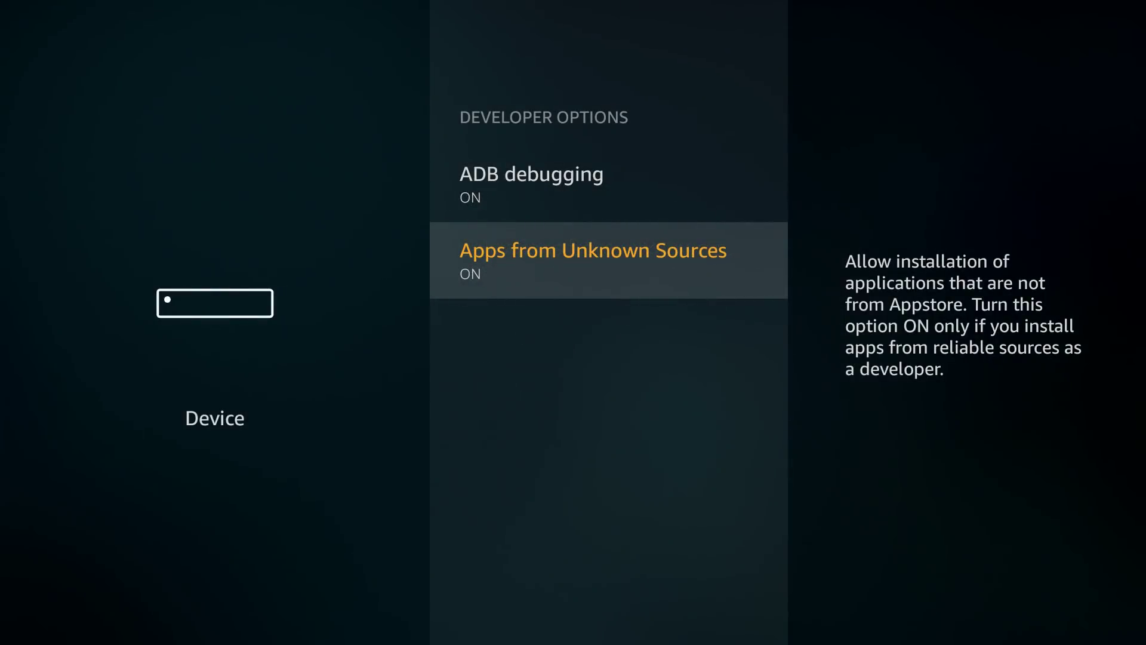
key("Escape")
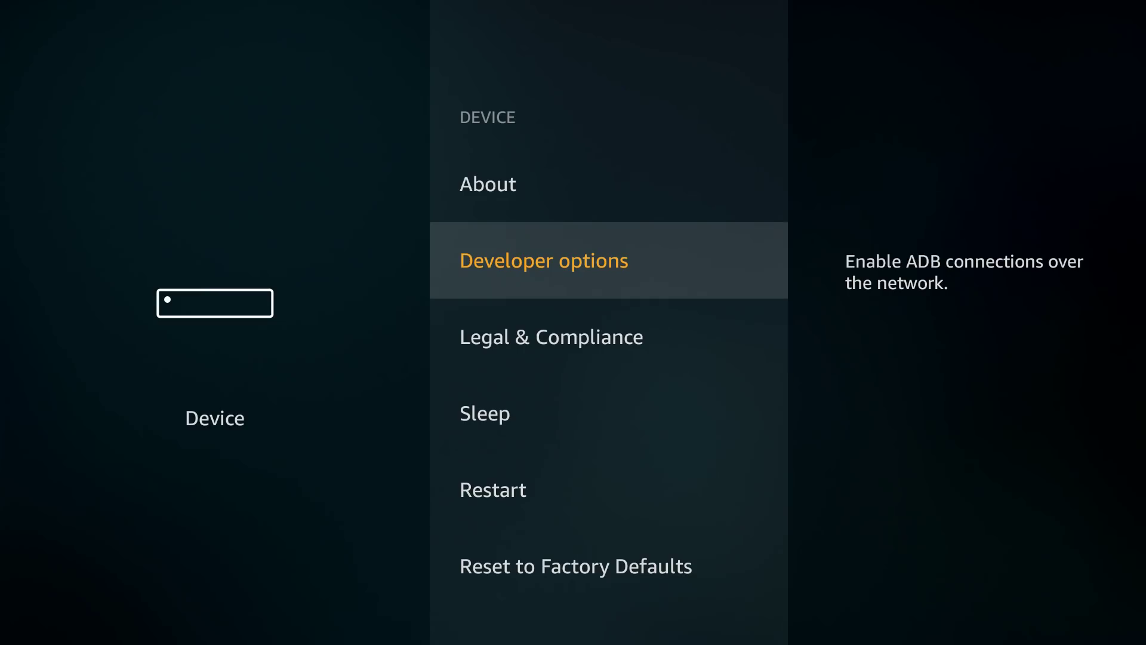
key("Escape")
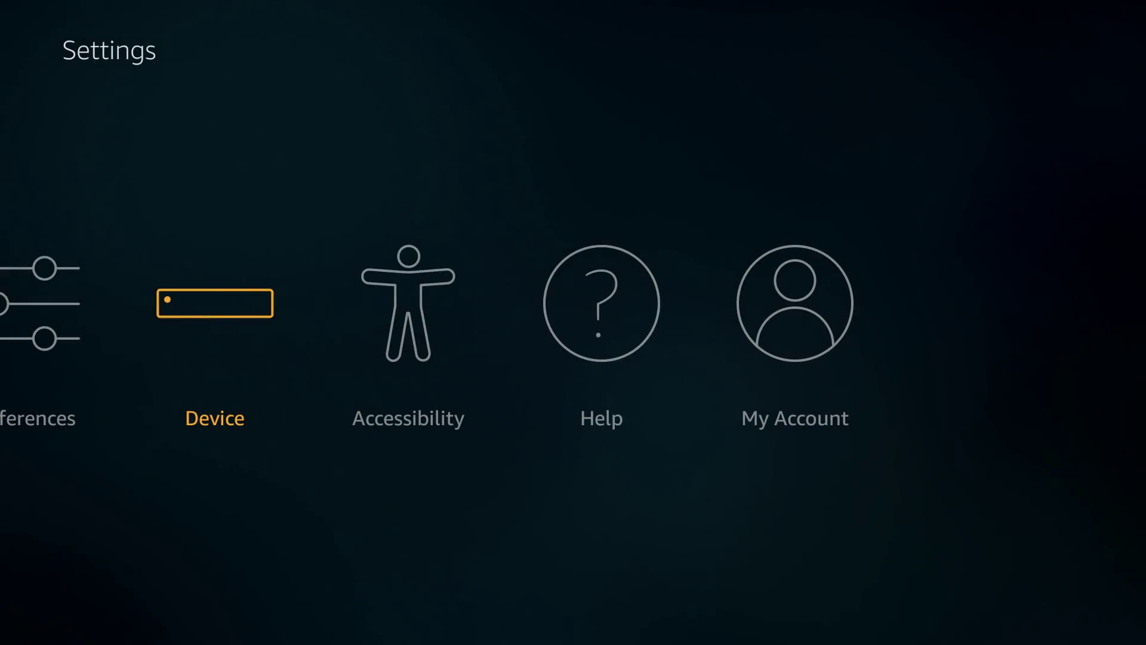
Step: Go up to the top menu, select Apps, and move past Featured and Games to Categories
key("Left")
key("Left")
key("Left")
key("Left")
key("Left")
key("Left")
key("Left")
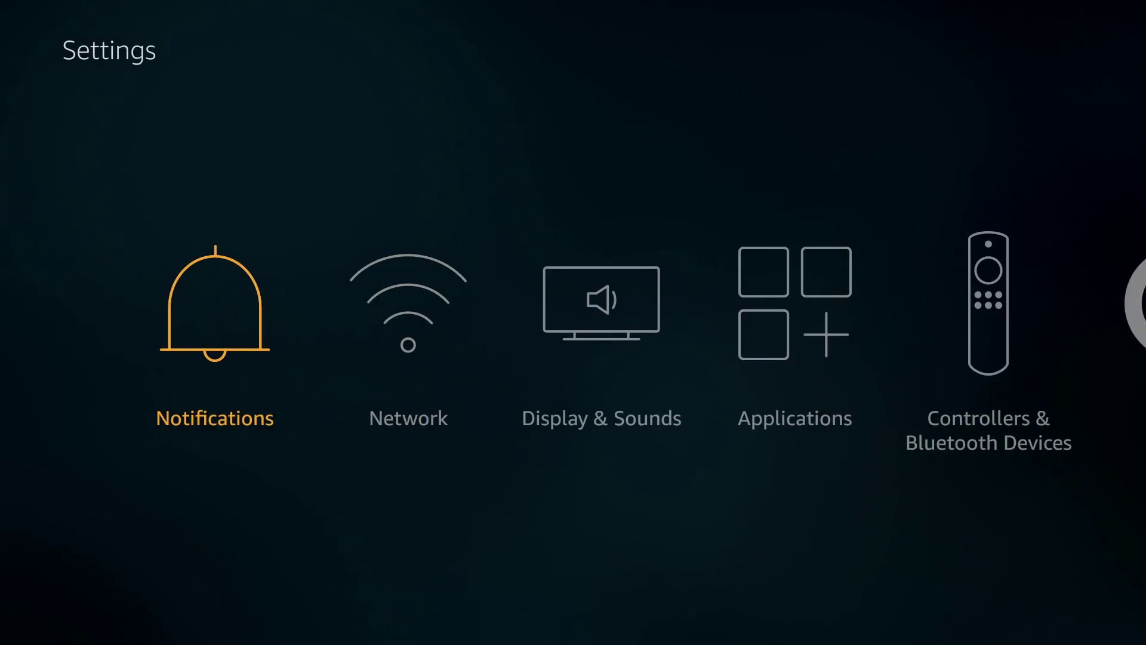
key("Up")
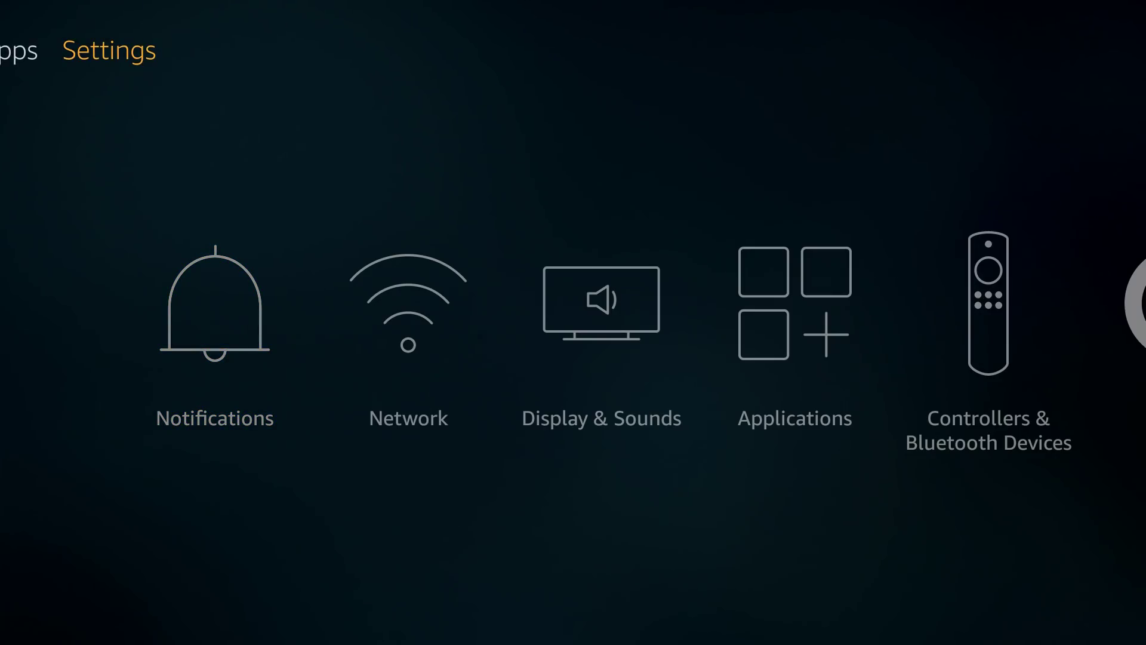
key("Left")
key("Left")
key("Left")
key("Left")
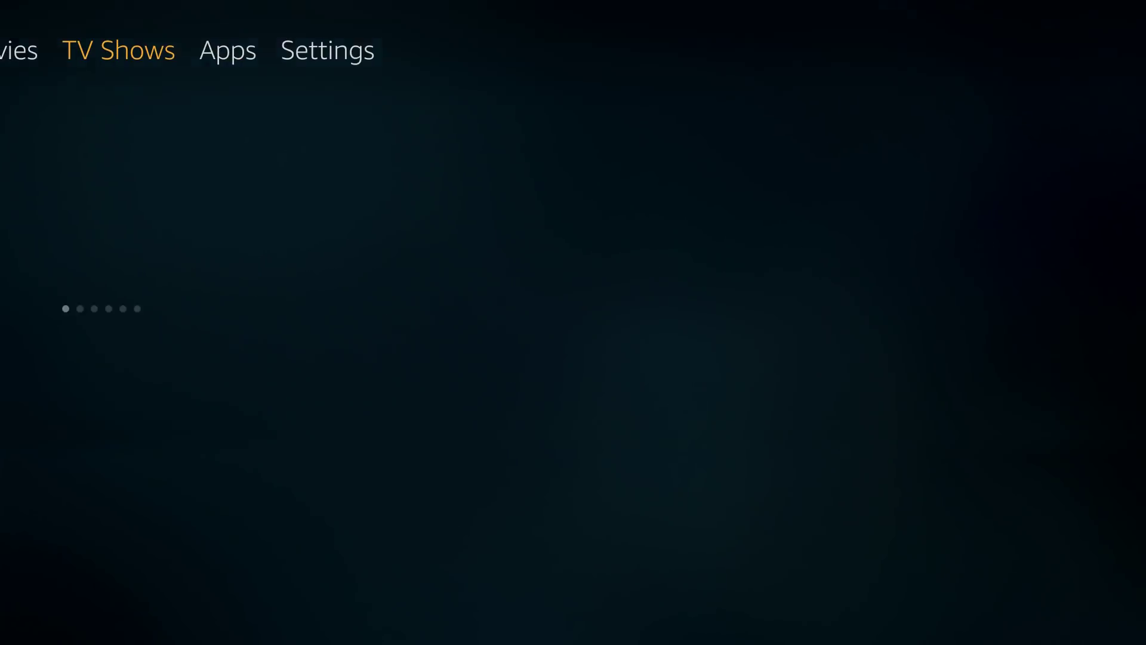
key("Left")
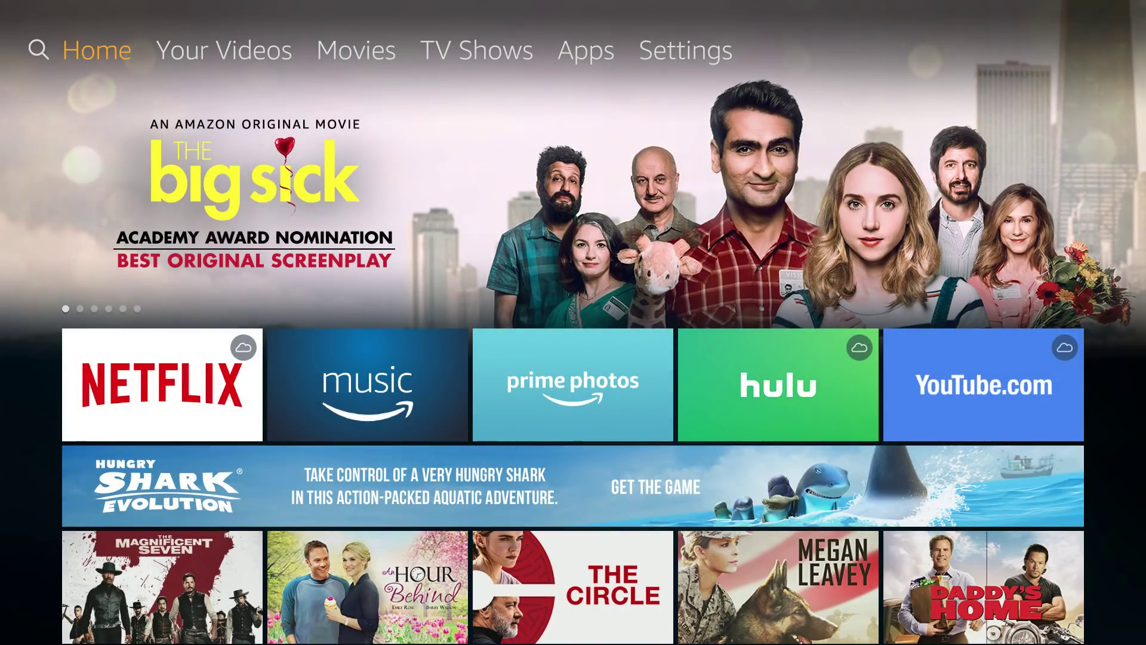
key("Right")
key("Right")
key("Right")
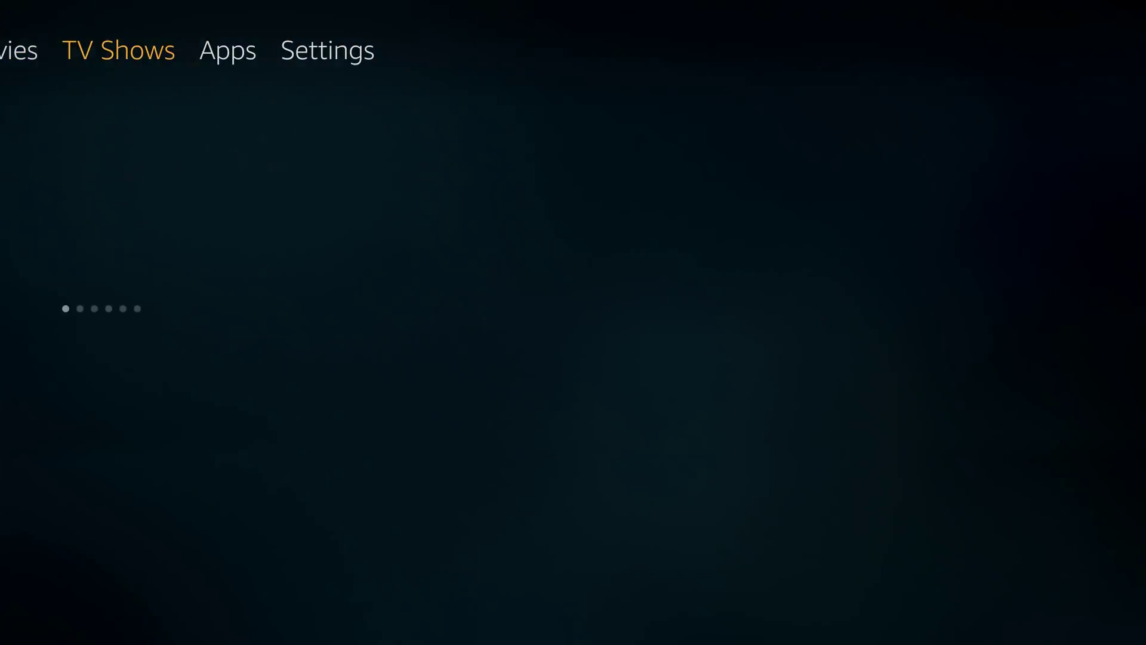
key("Right")
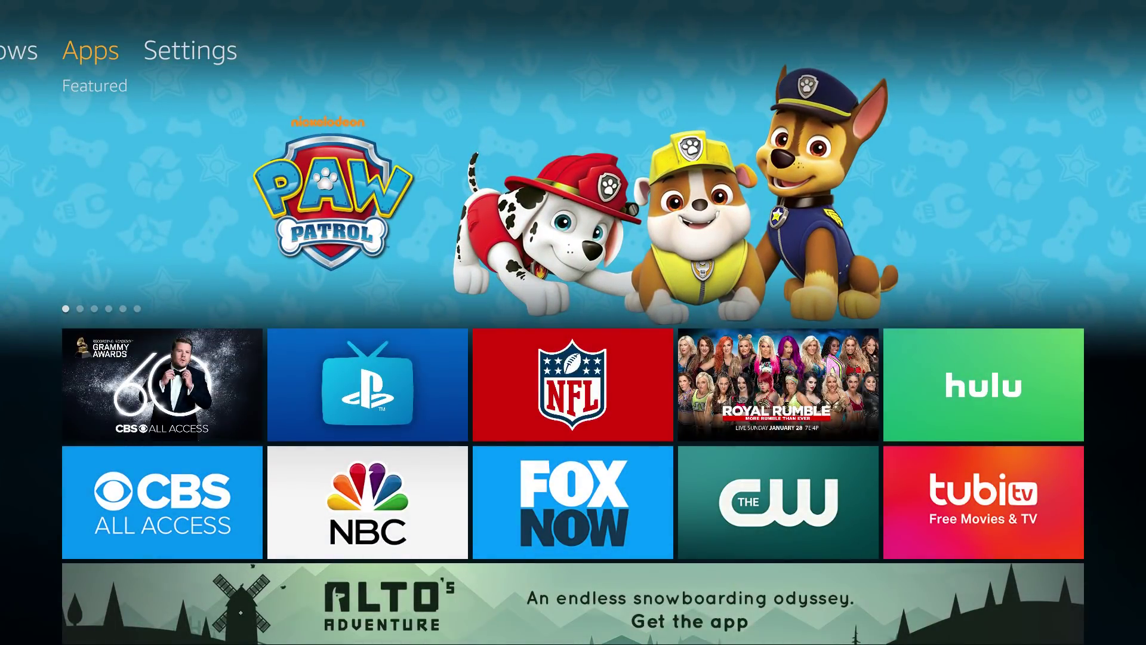
key("Down")
key("Right")
key("Right")
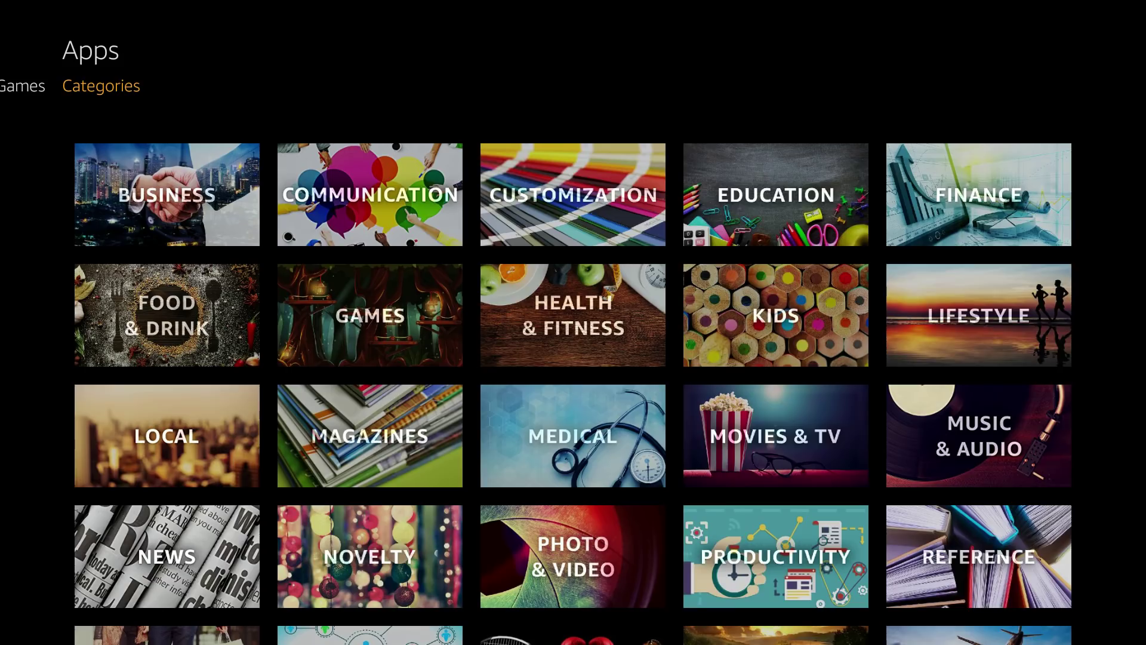
Step: Open the Productivity category and select the Downloader app's tile
key("Down")
key("Down")
key("Down")
key("Down")
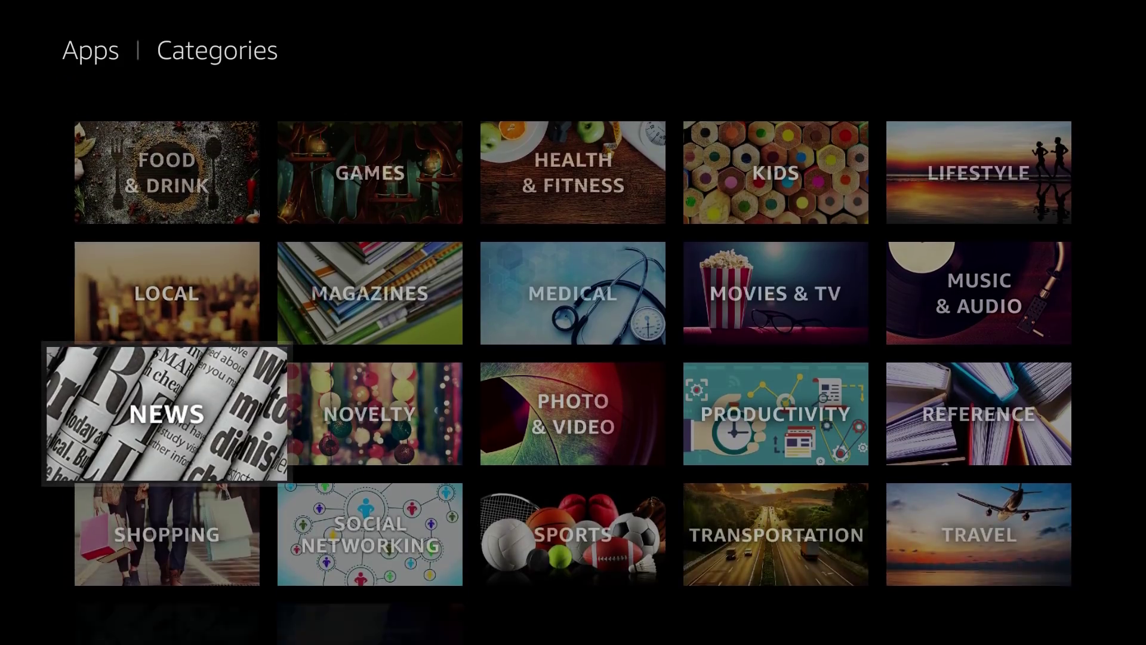
key("Down")
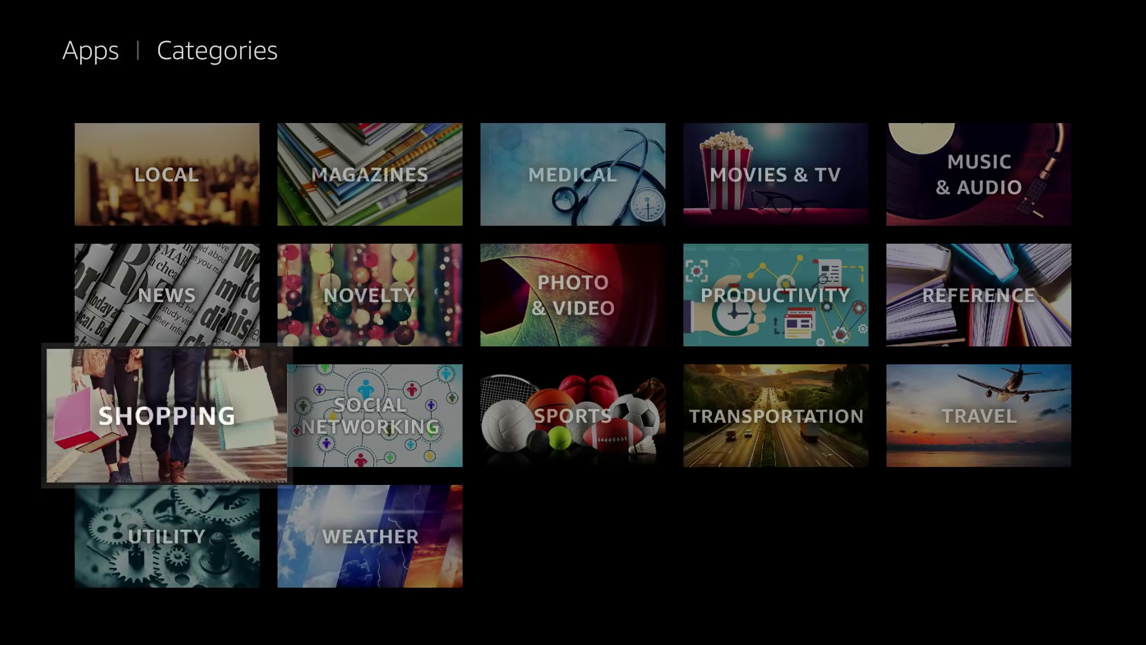
key("Up")
key("Right")
key("Right")
key("Right")
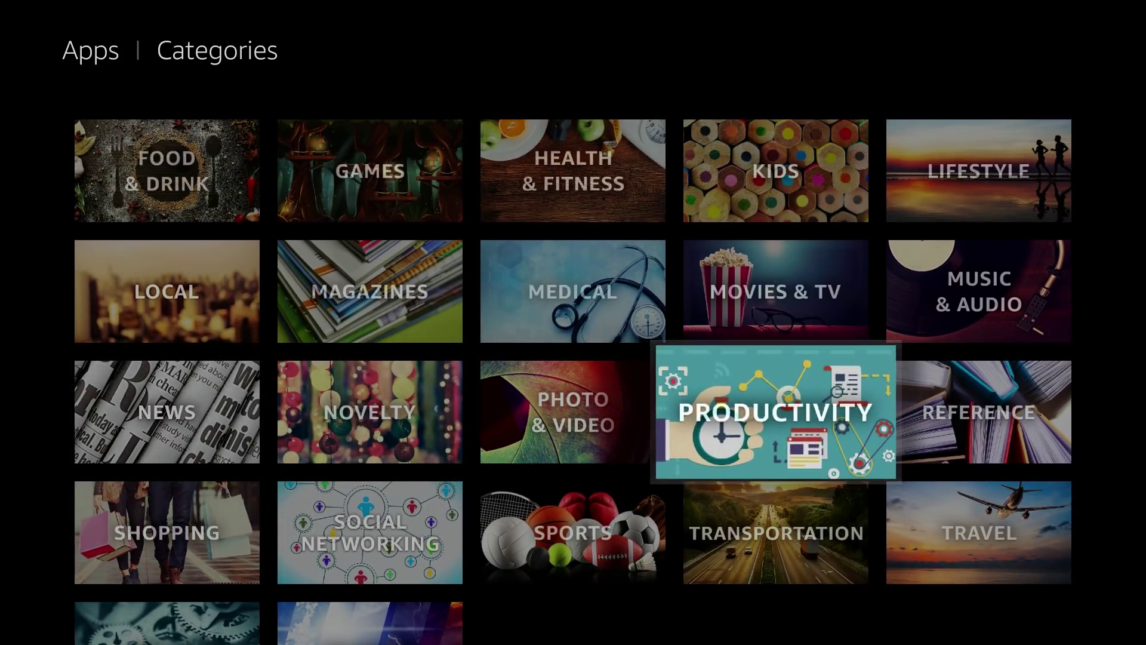
key("Return")
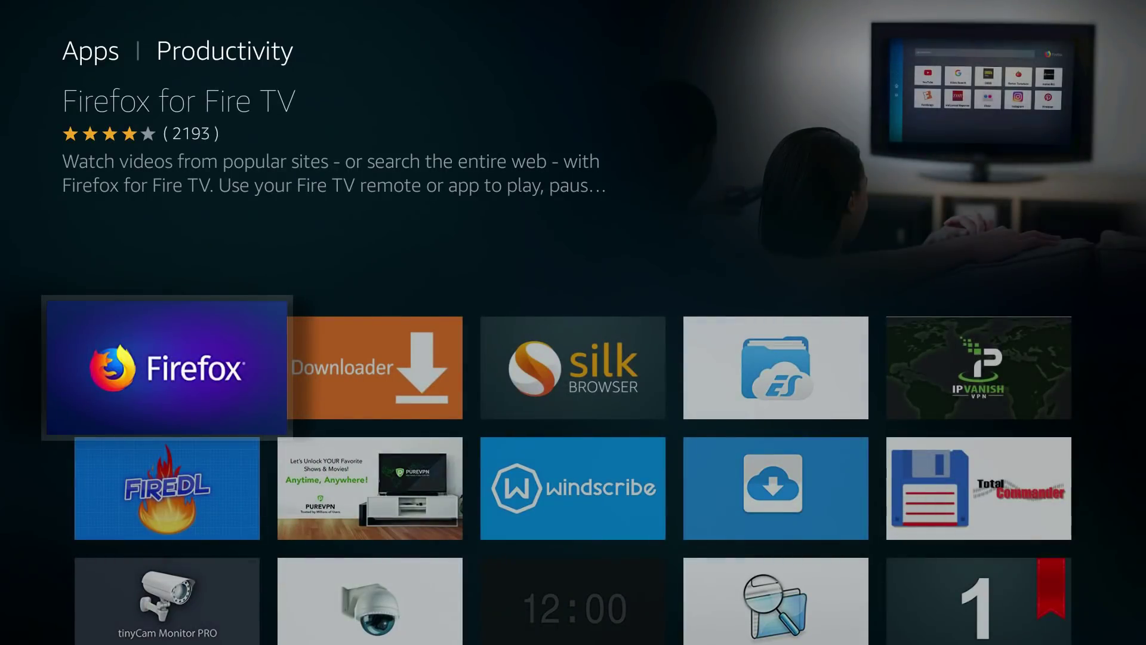
key("Right")
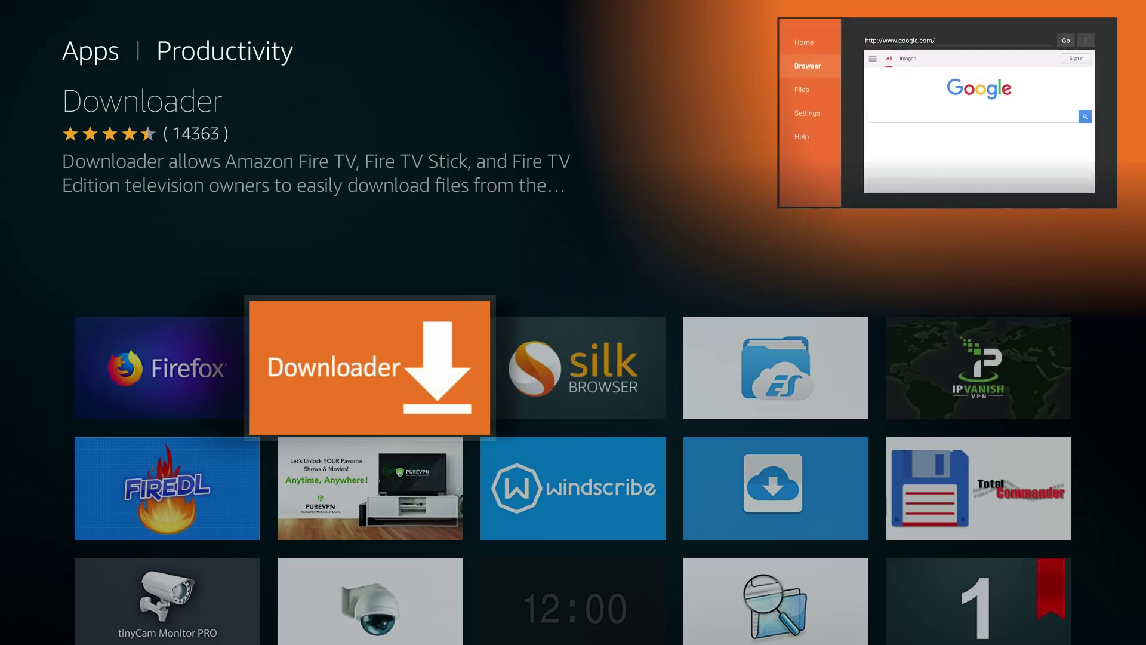
key("Return")
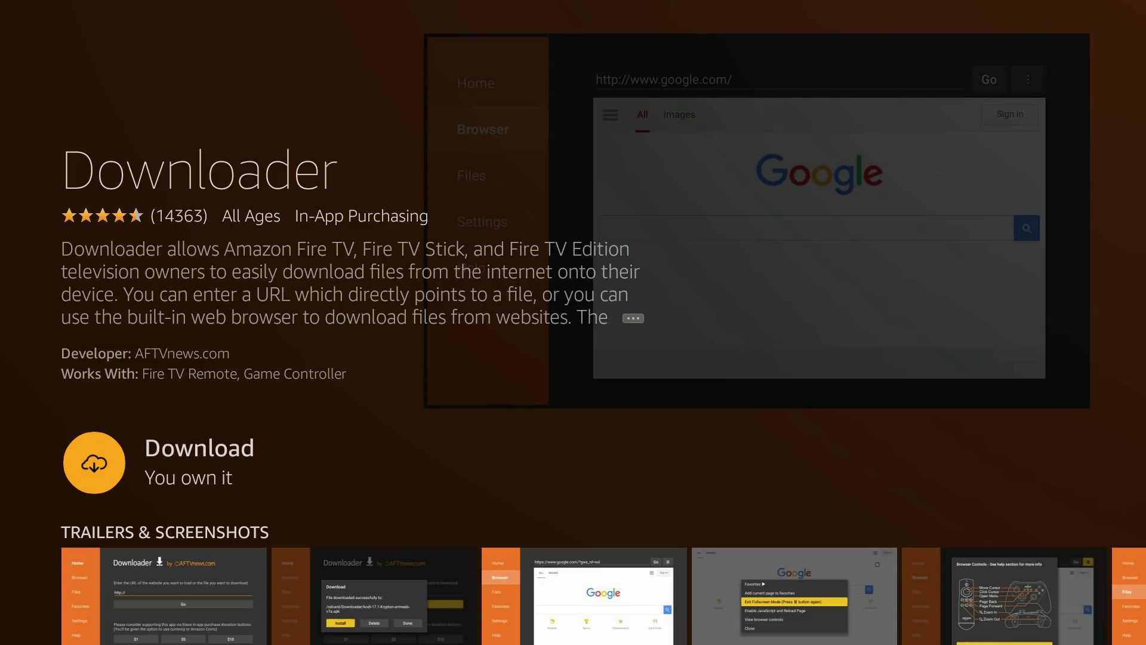
Step: Install Downloader from its store page, dismiss the installed notice, and launch it
key("Return")
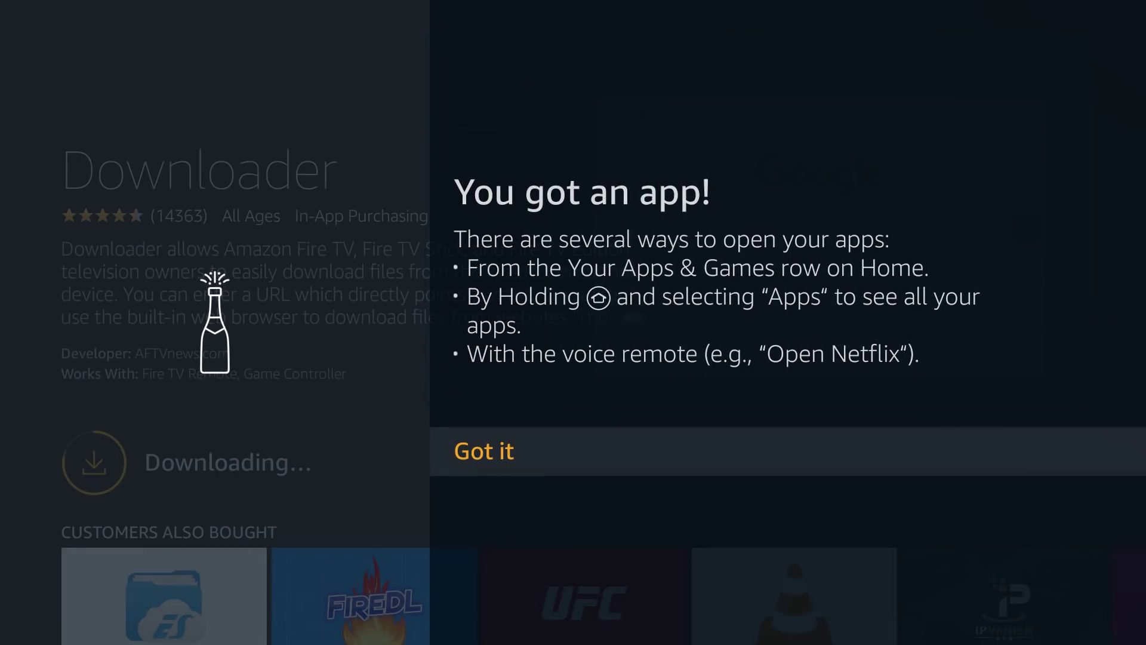
key("Return")
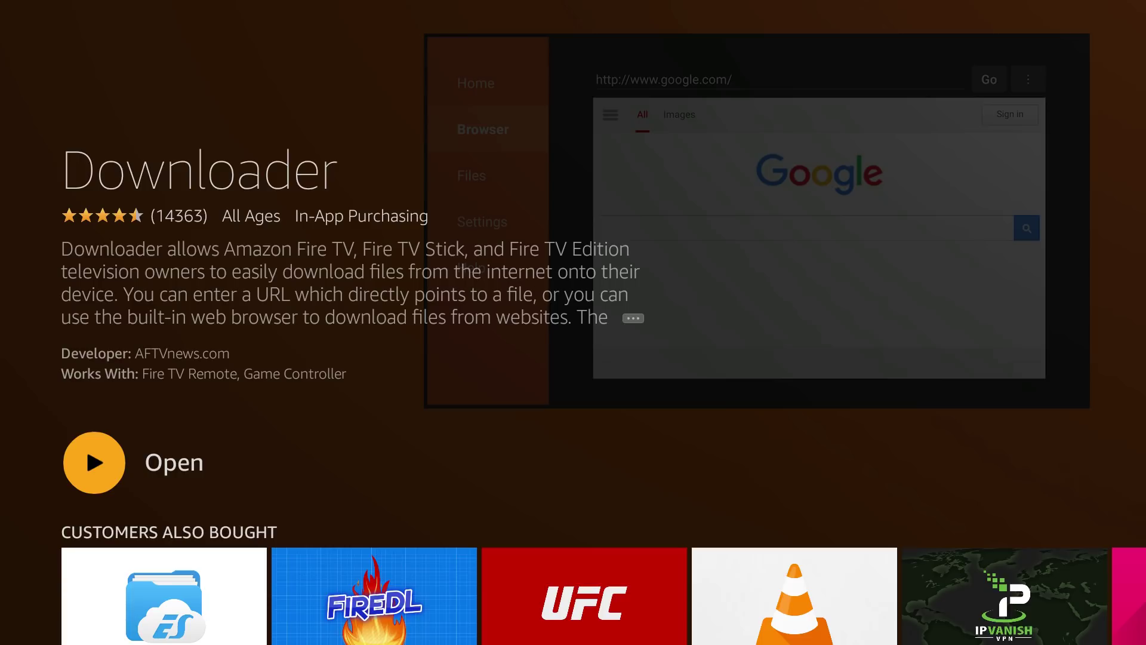
key("Down")
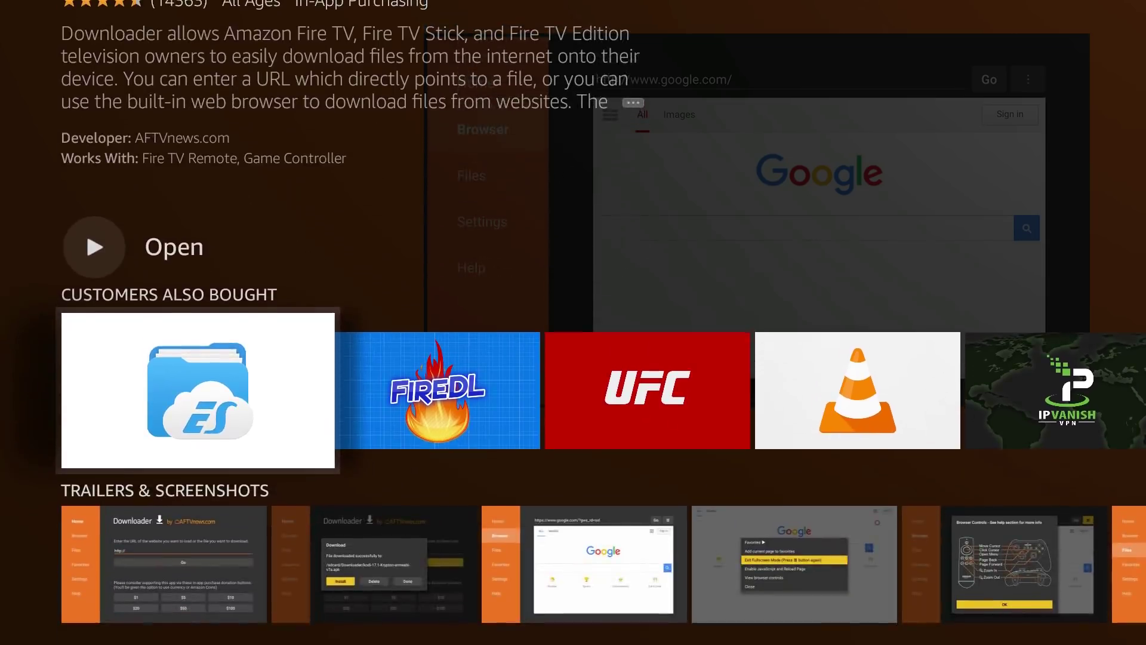
key("Up")
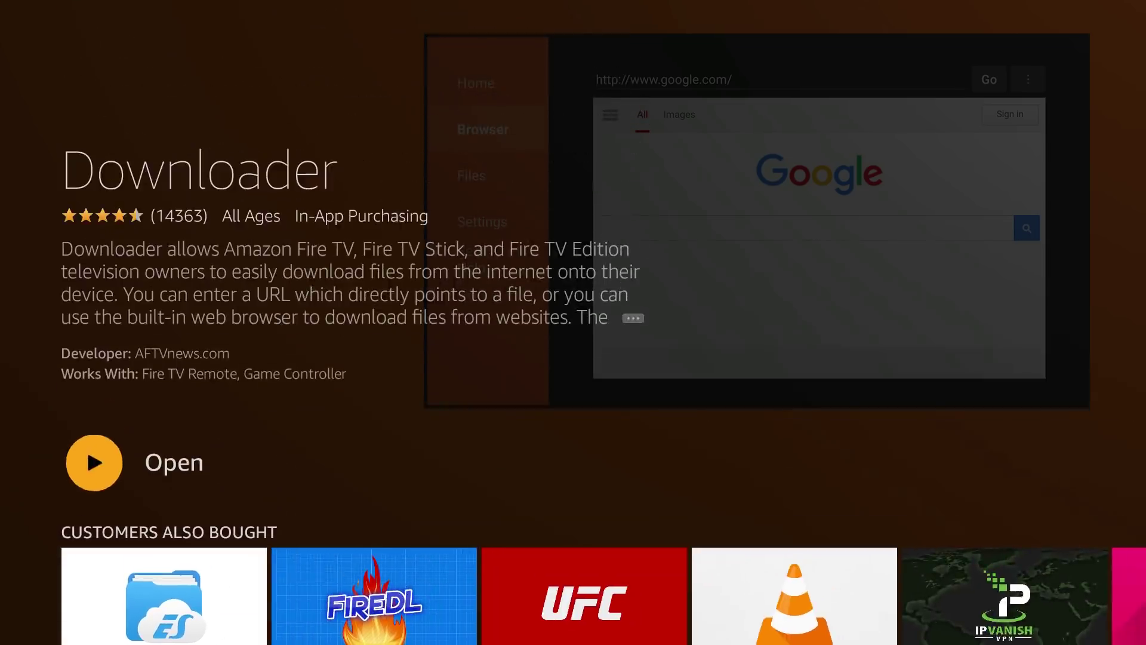
key("Return")
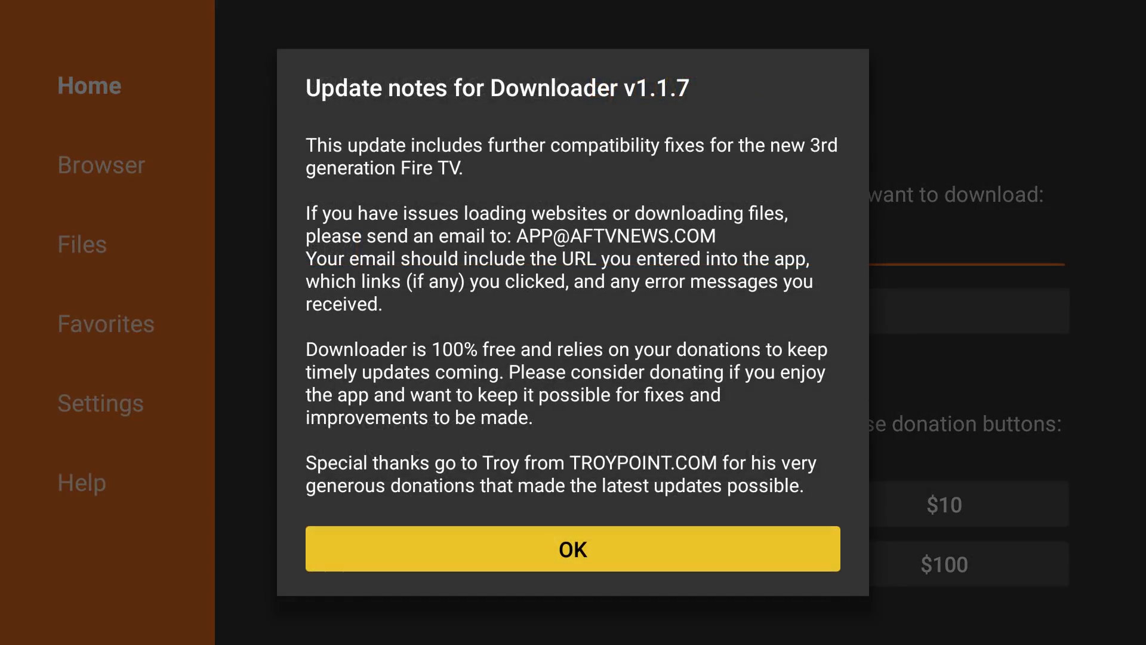
Step: Dismiss the v1.1.7 update notes and open Downloader's Settings section
key("Return")
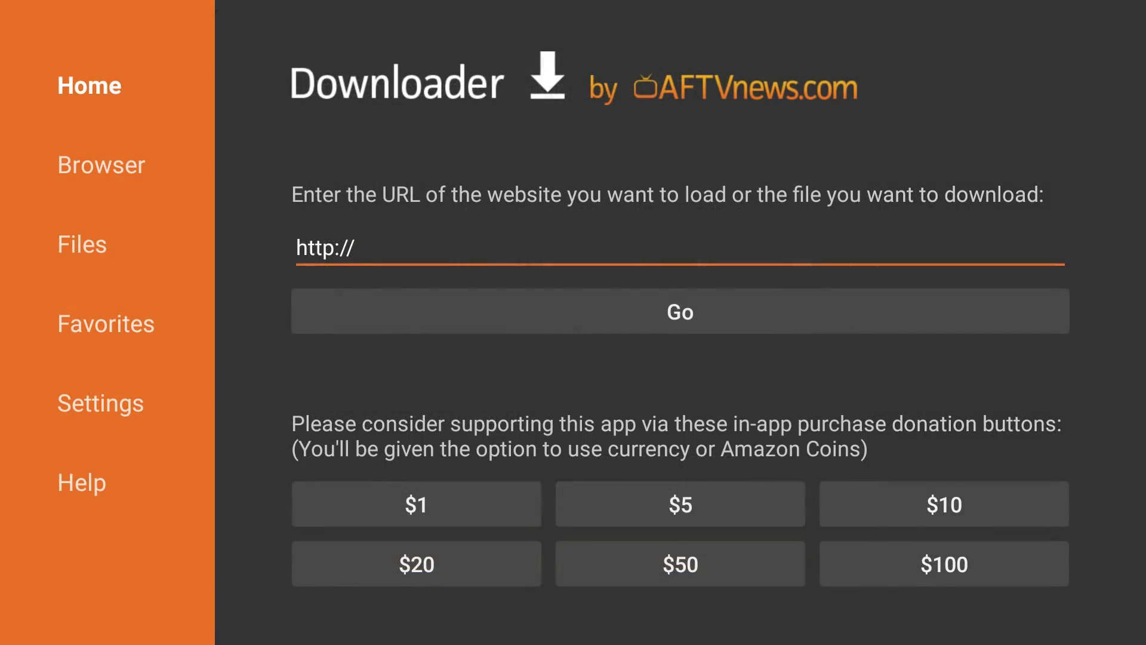
key("Down")
key("Left")
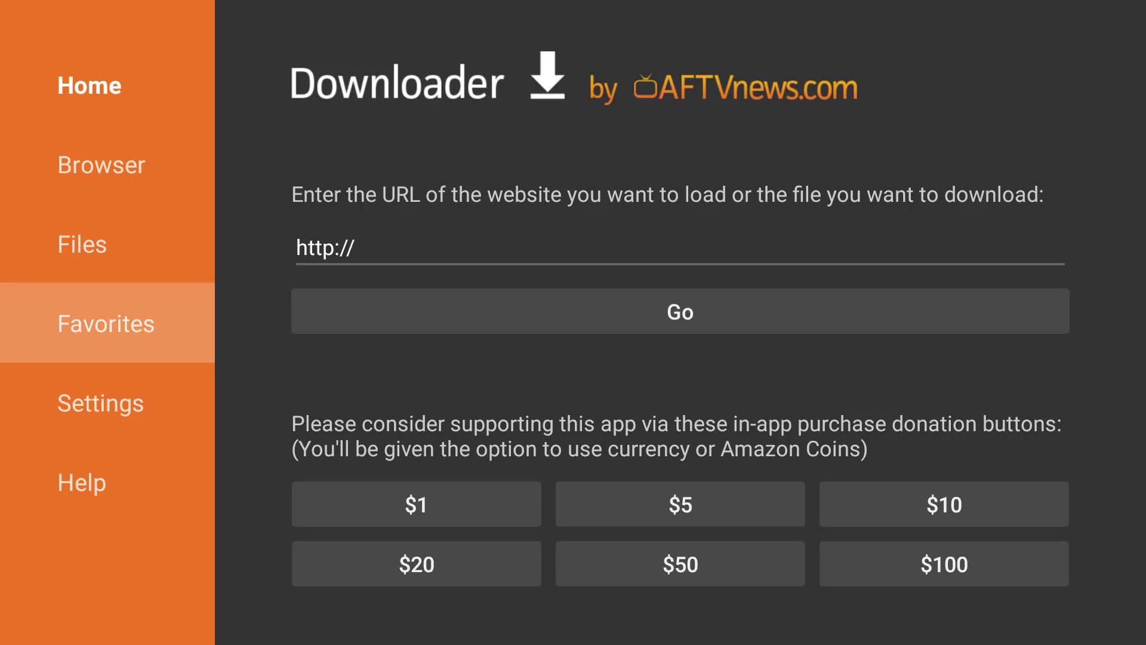
key("Down")
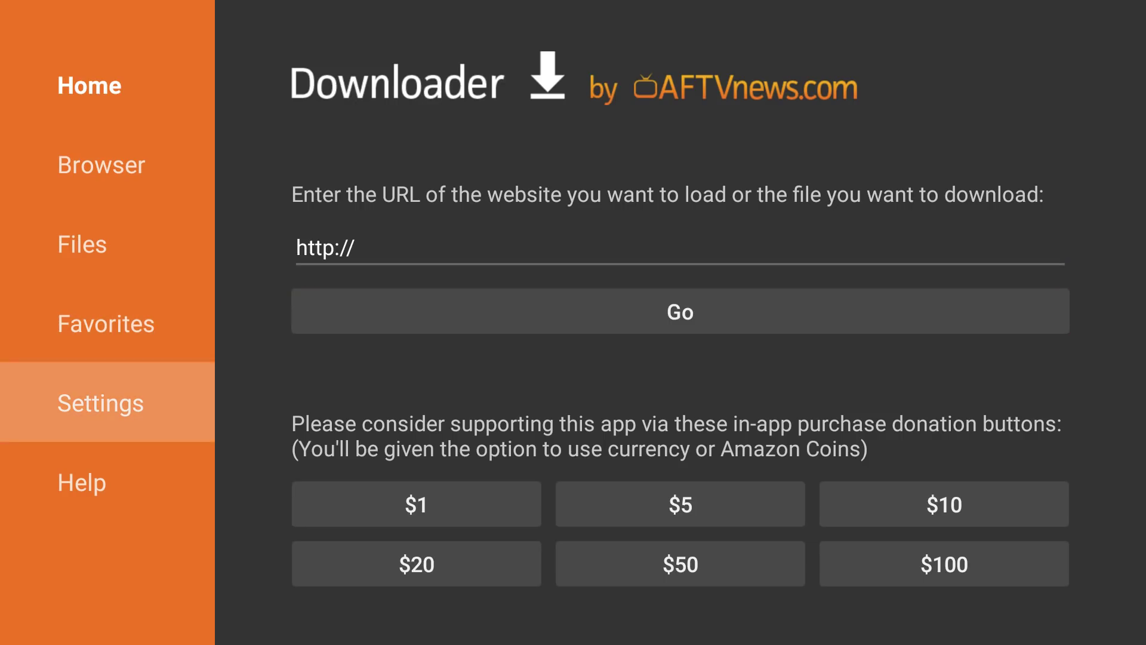
key("Return")
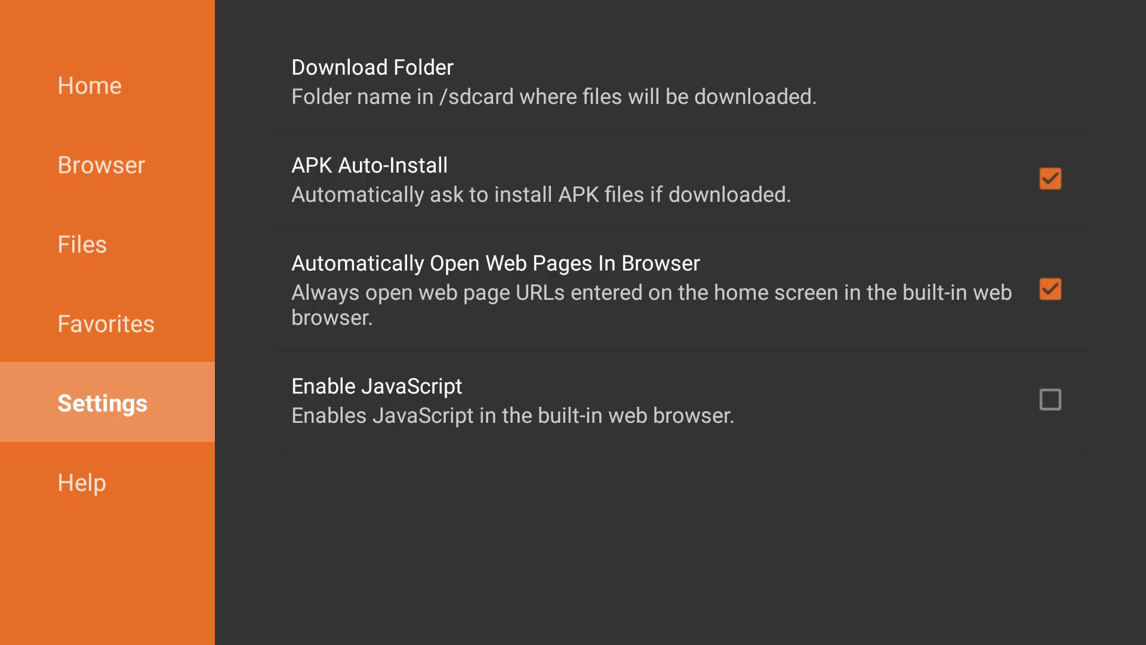
Step: Turn on Enable JavaScript, confirming Yes in the warning dialog
key("Right")
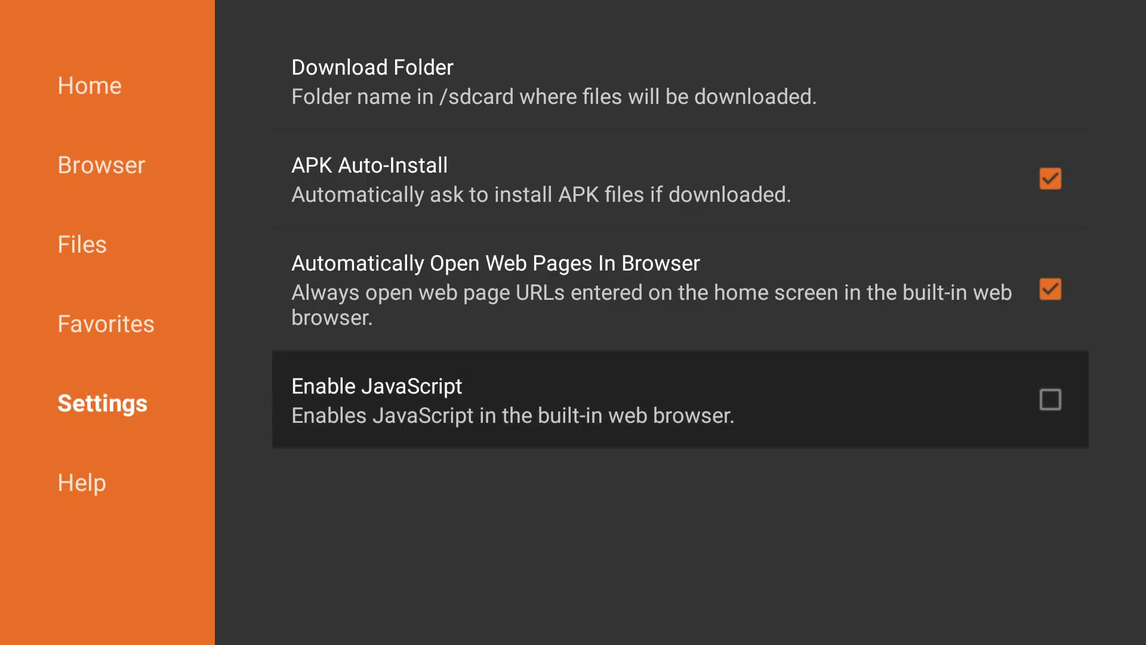
key("Return")
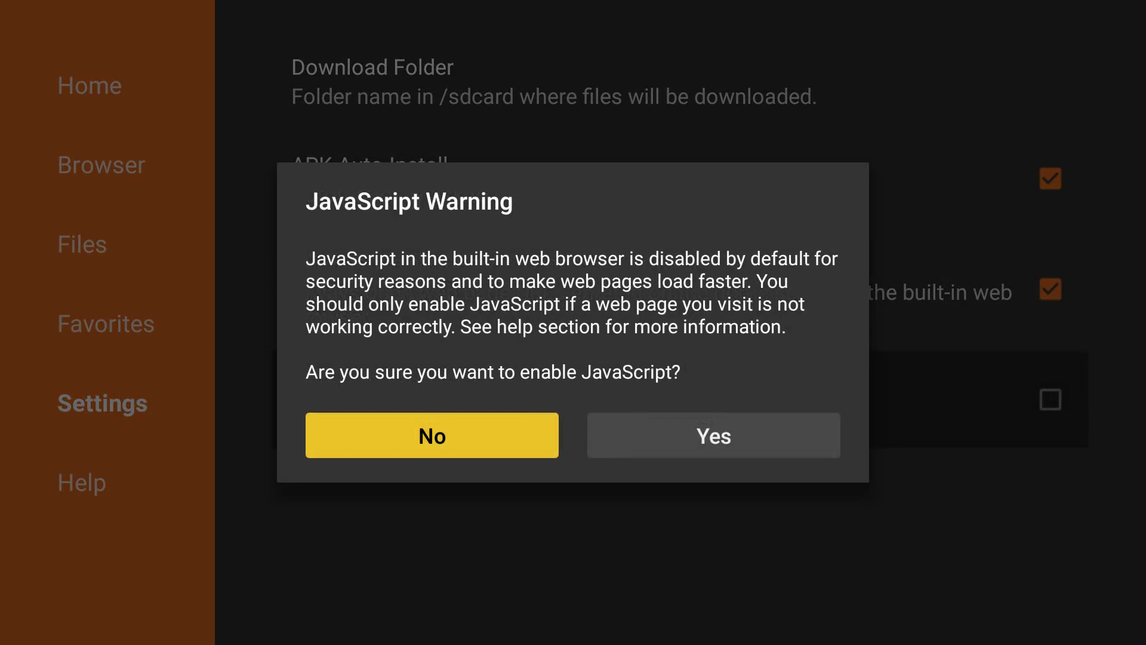
key("Right")
key("Return")
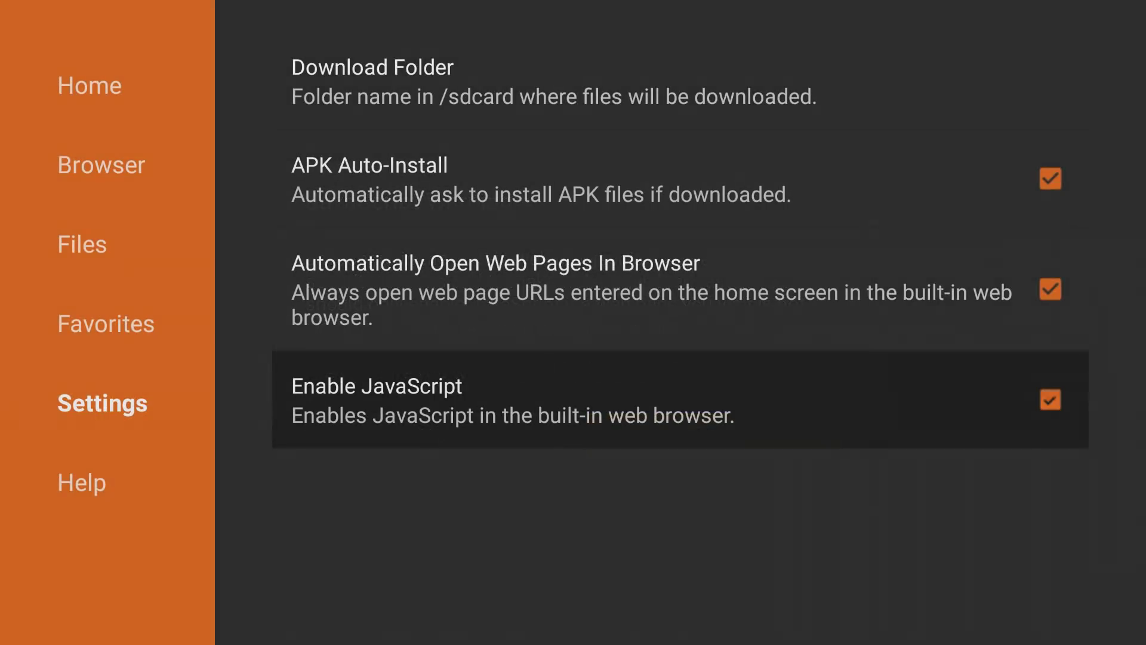
key("Left")
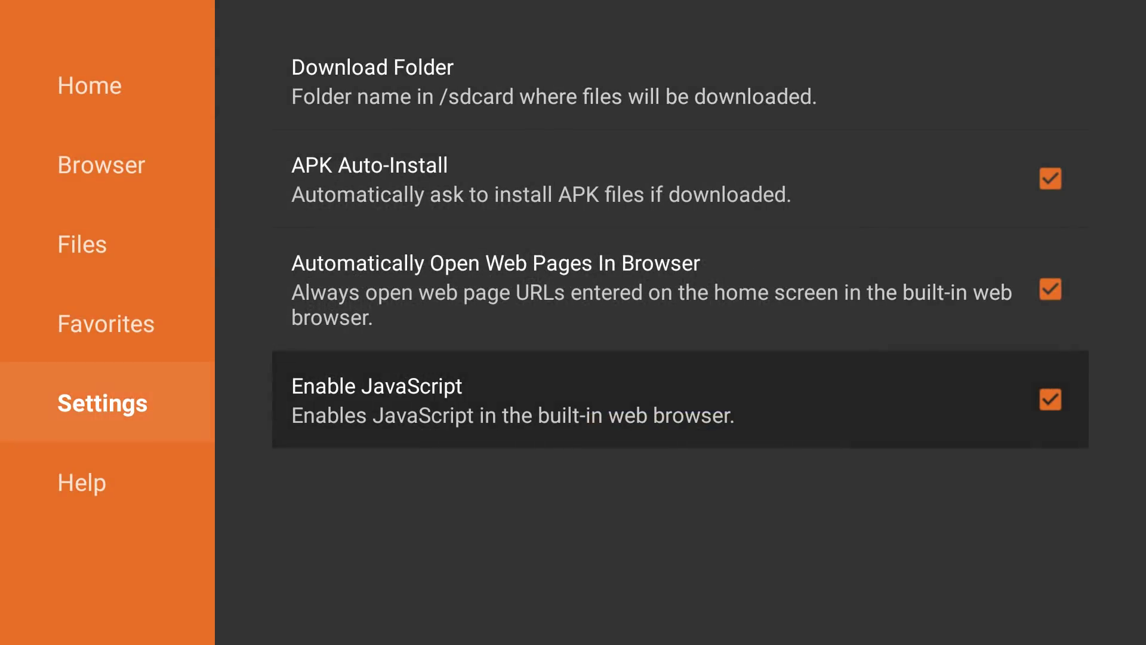
key("Up")
key("Up")
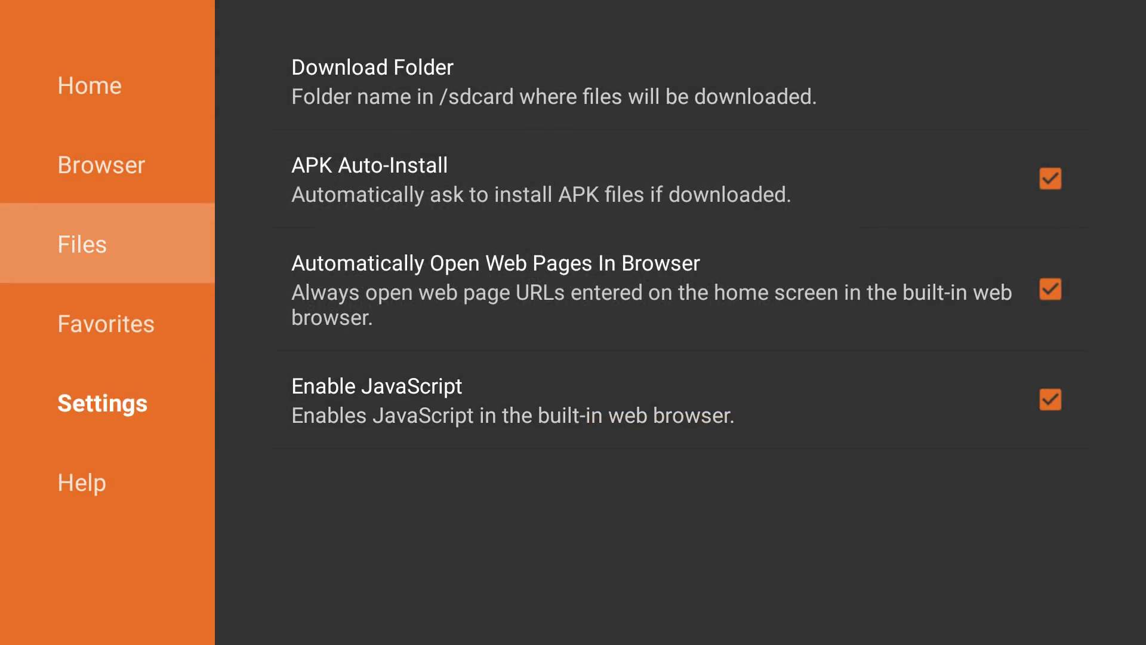
key("Up")
key("Up")
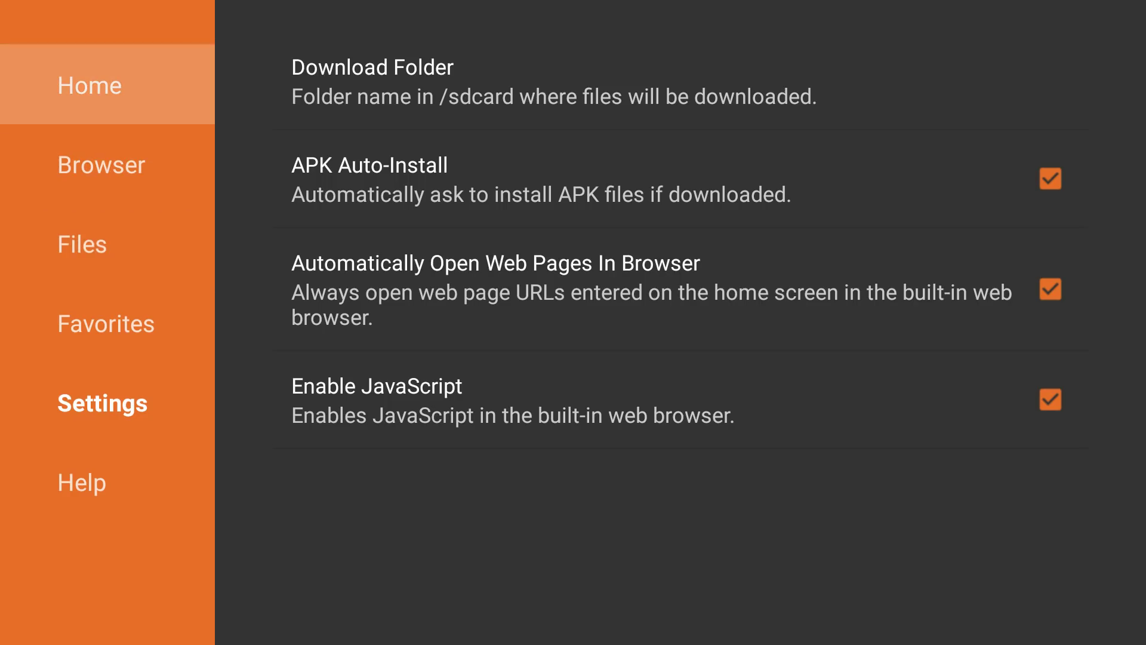
key("Return")
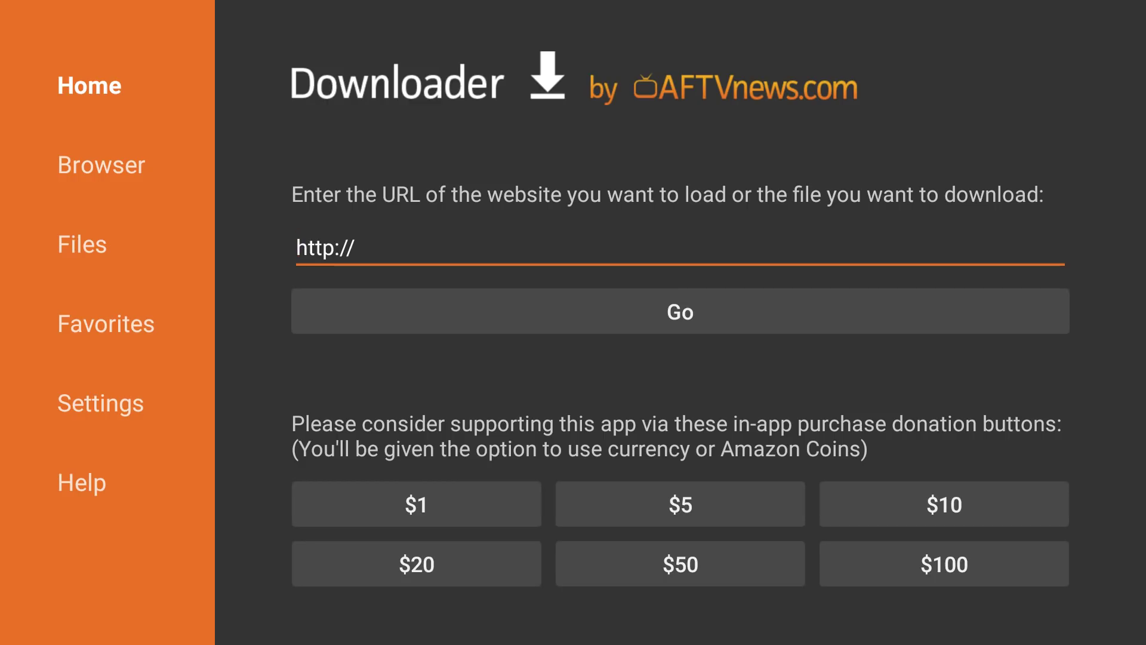
key("Right")
key("Right")
key("Right")
key("Right")
key("Right")
key("Right")
key("Right")
key("Right")
key("Return")
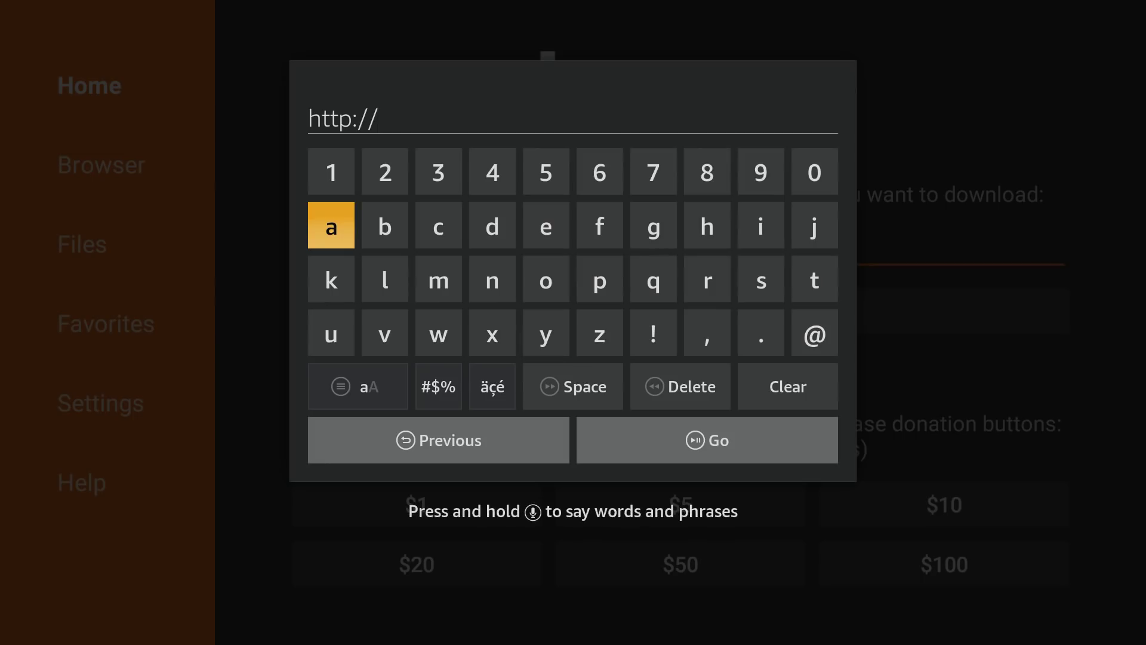
key("Right")
key("Right")
key("Right")
key("Right")
key("Right")
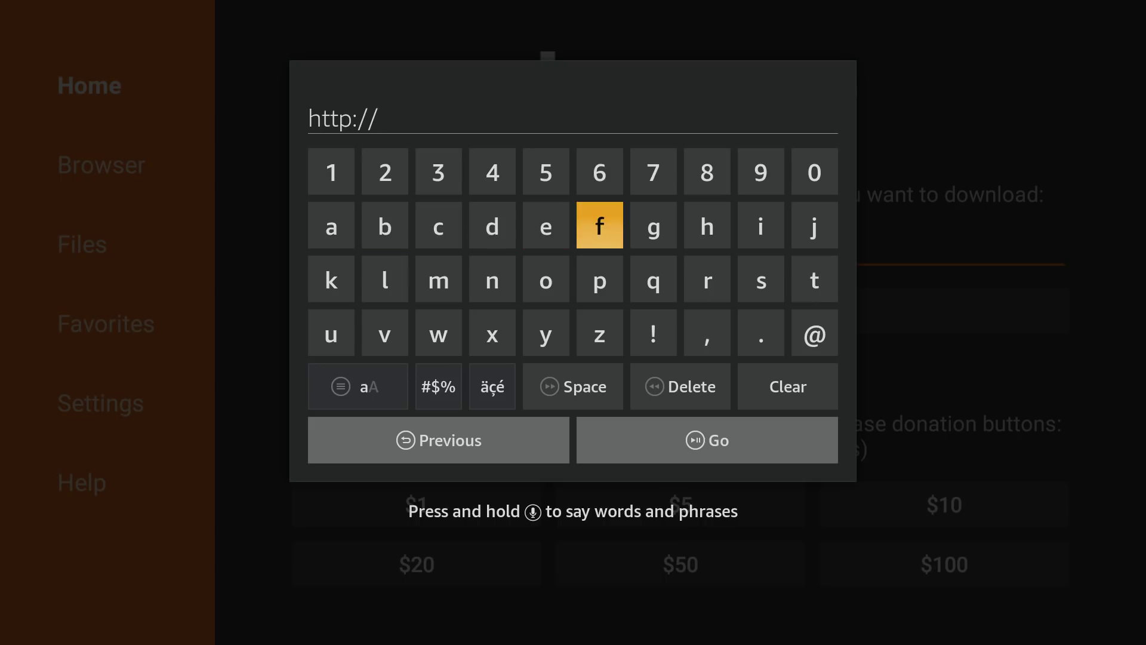
key("Right")
key("Right")
key("Right")
key("Right")
key("Right")
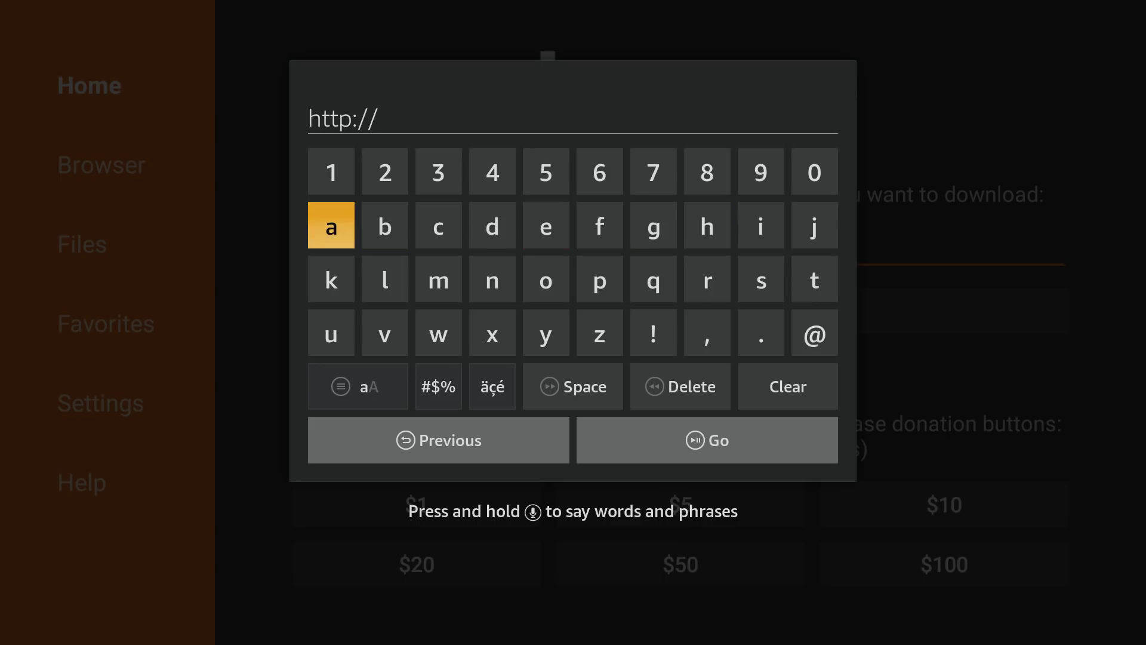
key("Down")
key("Left")
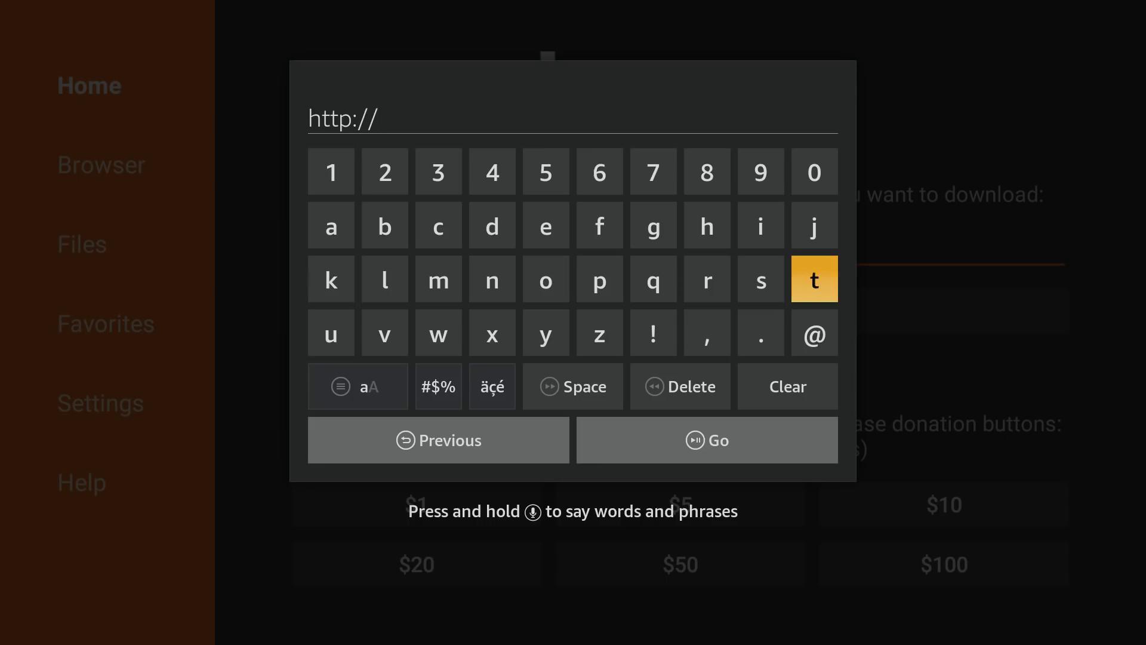
key("Return")
key("Up")
key("Left")
key("Left")
key("Left")
key("Left")
key("Left")
key("Left")
key("Right")
key("Return")
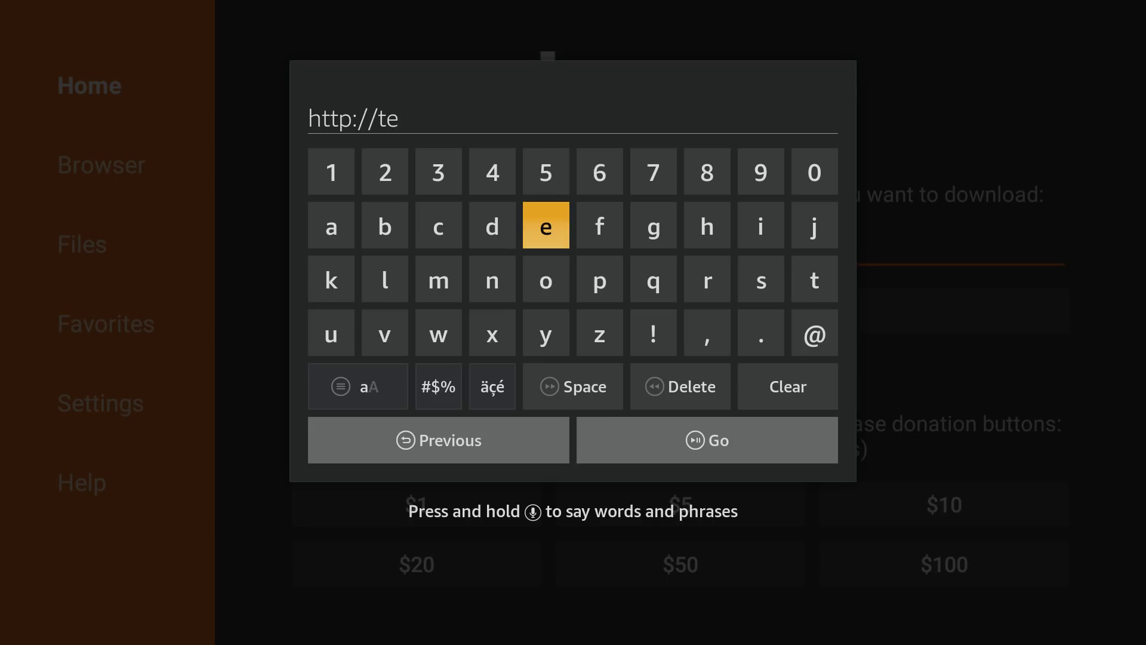
key("Down")
key("Right")
key("Right")
key("Right")
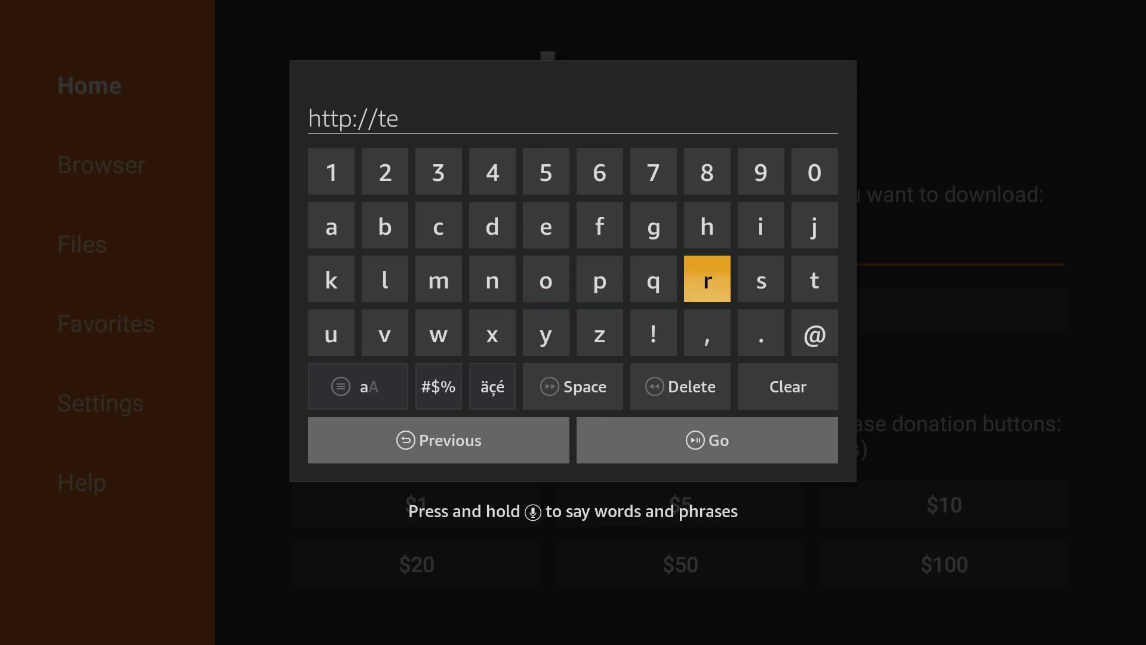
key("Return")
key("Return")
key("Left")
key("Left")
key("Left")
key("Left")
key("Left")
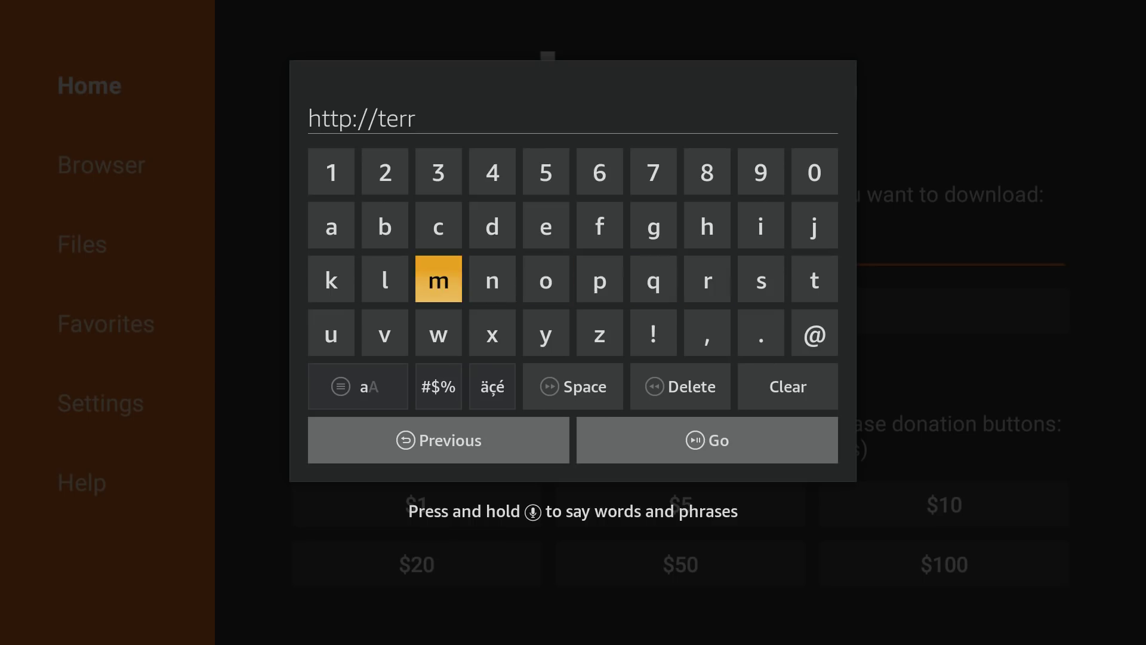
key("Left")
key("Left")
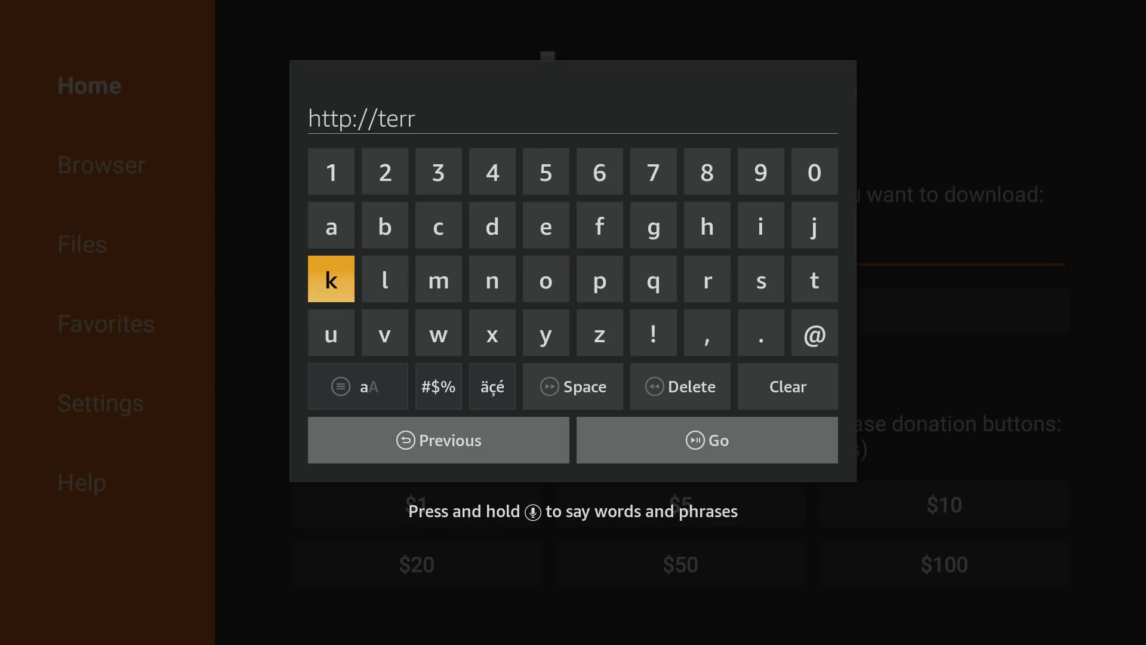
key("Up")
key("Return")
key("Down")
key("Left")
key("Left")
key("Left")
key("Return")
key("Up")
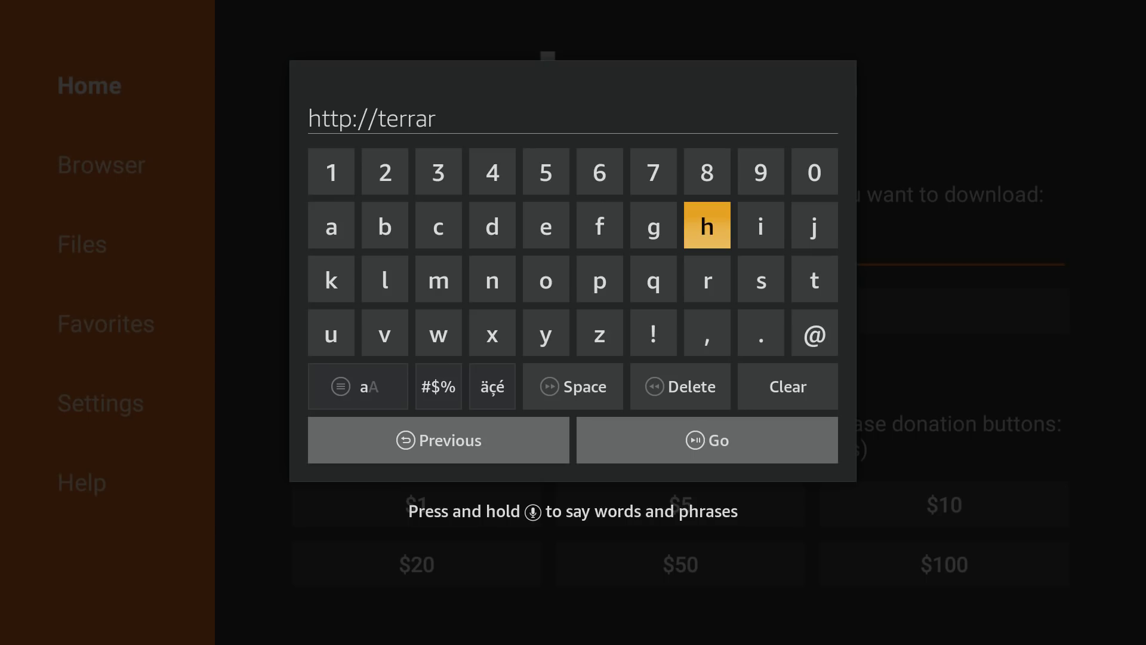
key("Right")
key("Return")
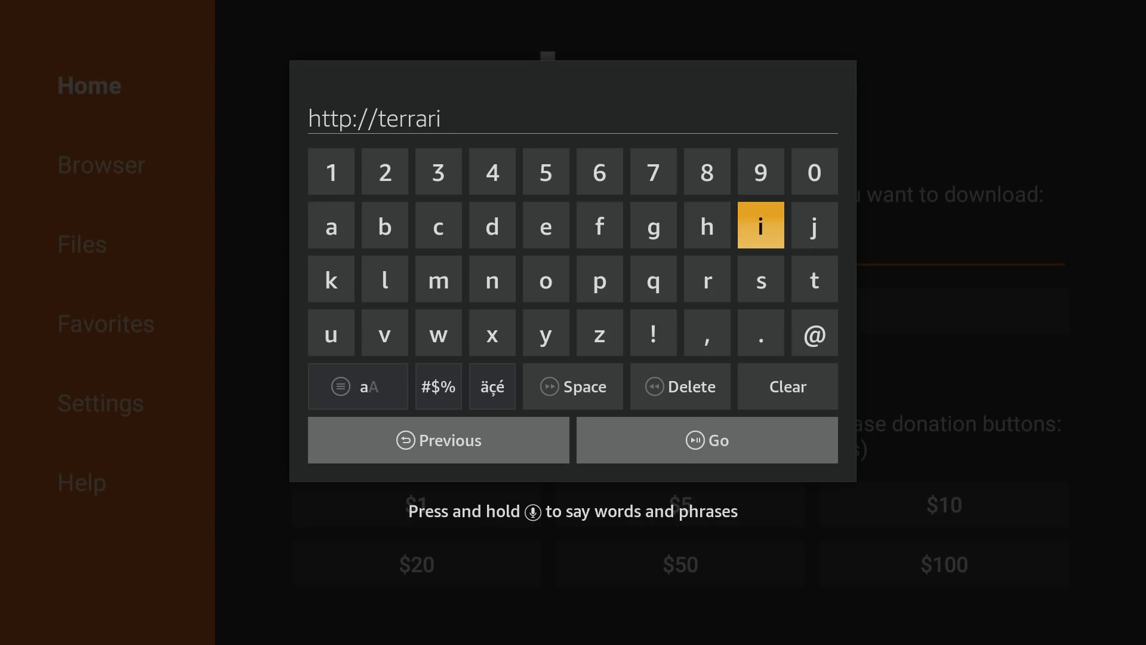
key("Down")
key("Down")
key("Right")
key("Right")
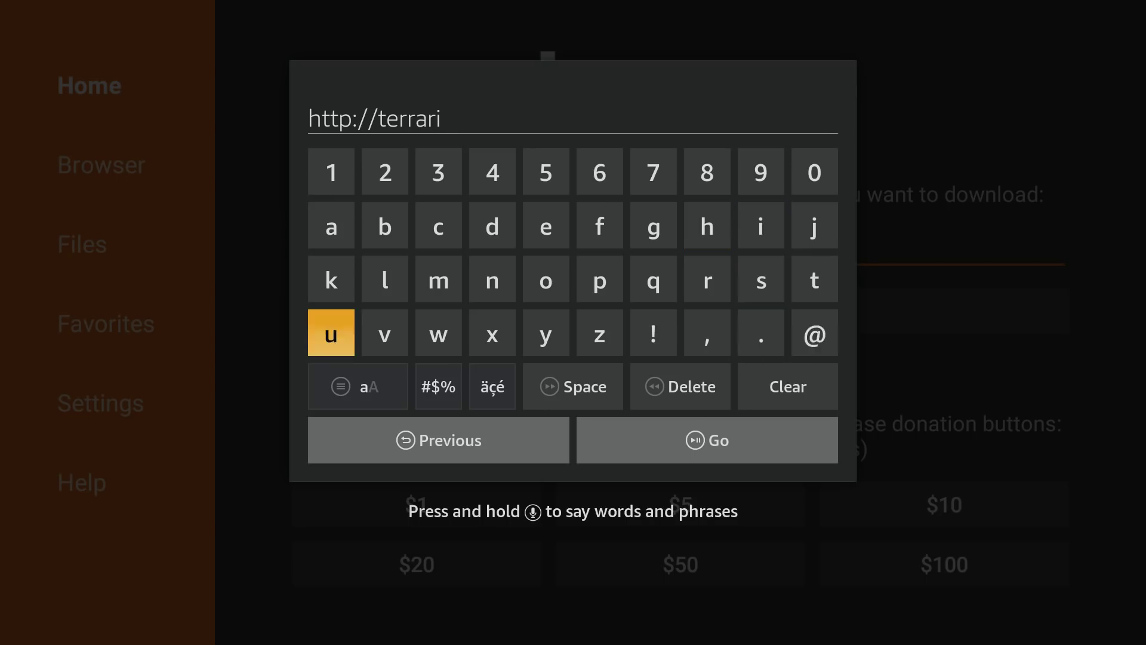
key("Return")
key("Up")
key("Right")
key("Right")
key("Right")
key("Return")
key("Down")
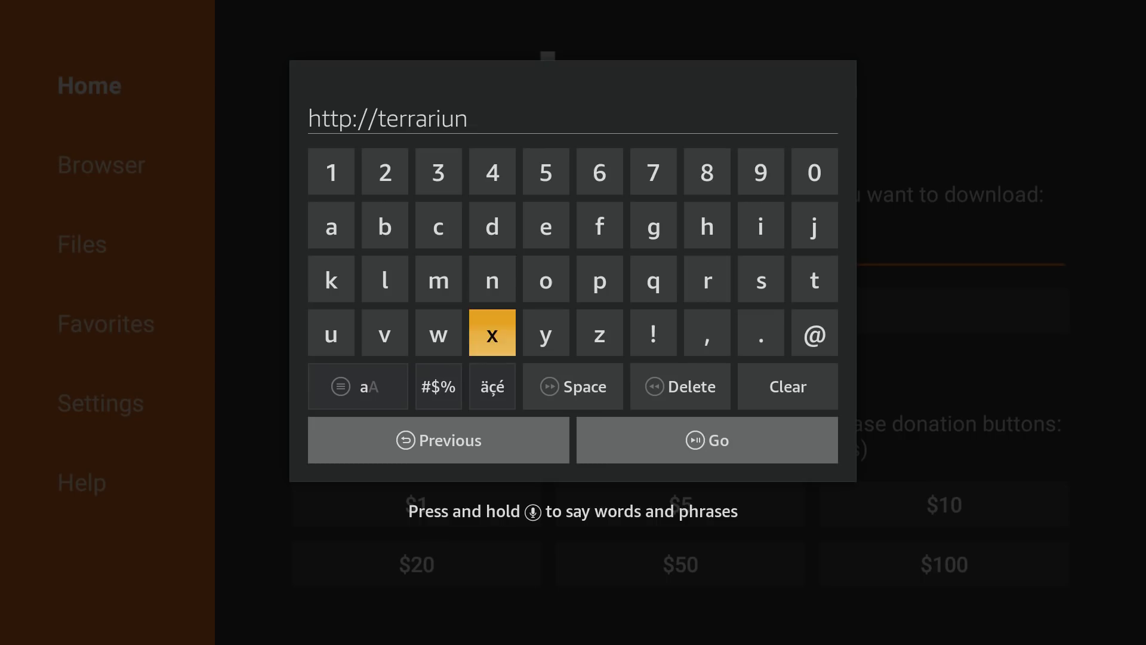
key("Down")
key("Right")
key("Right")
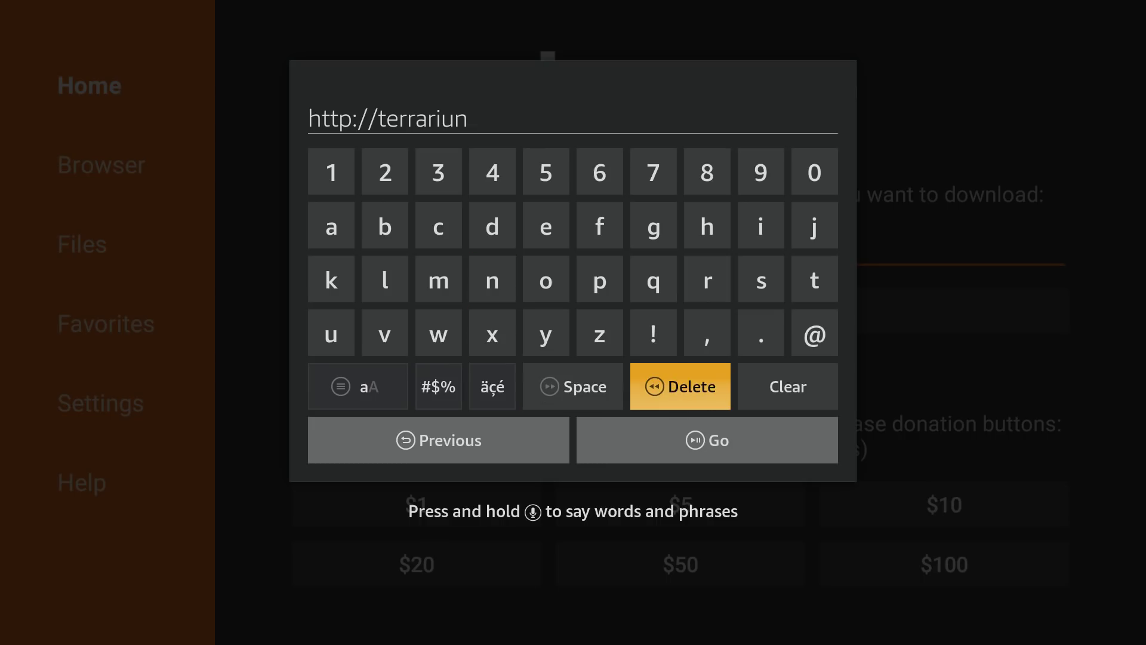
key("Return")
key("Up")
key("Up")
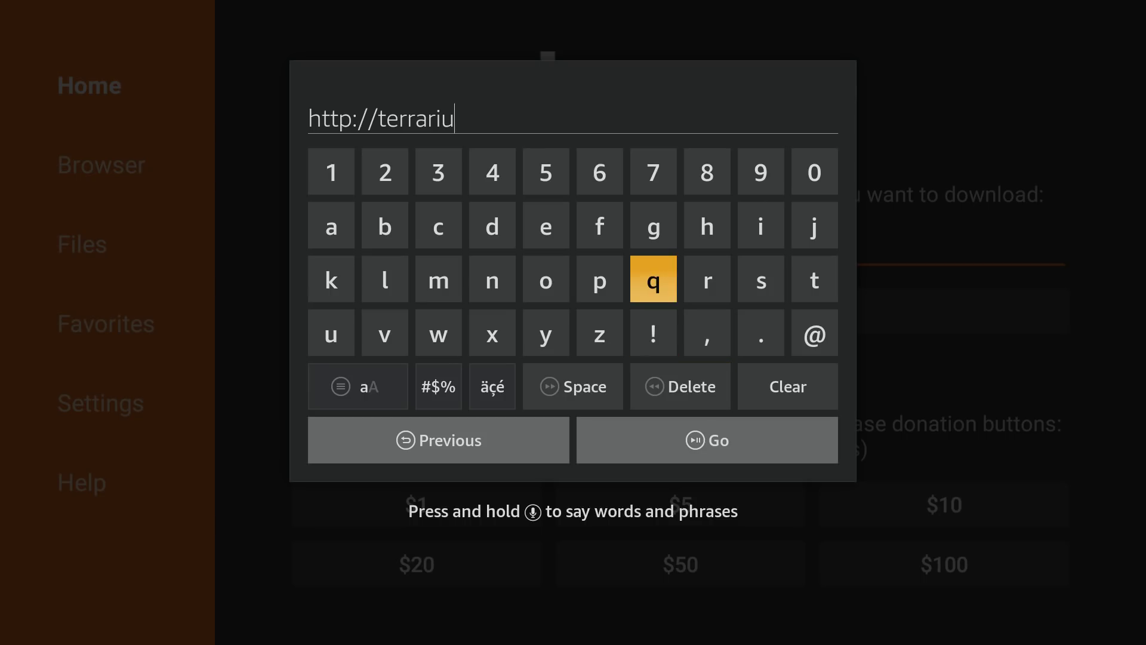
key("Left")
key("Left")
key("Left")
key("Left")
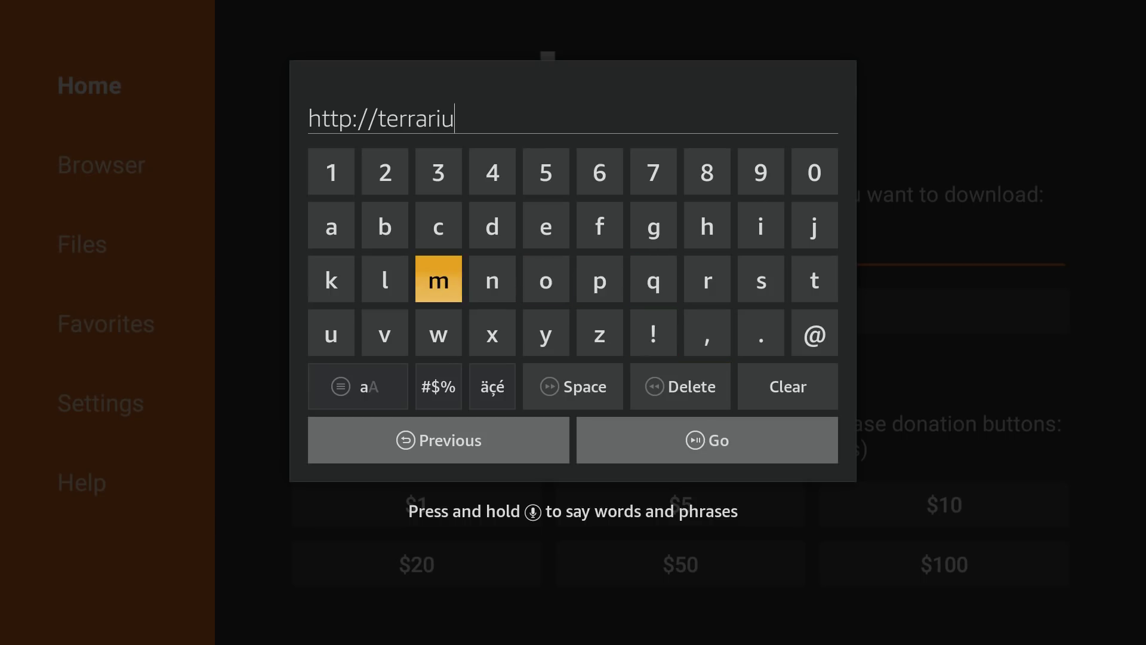
key("Return")
key("Right")
key("Right")
key("Right")
key("Right")
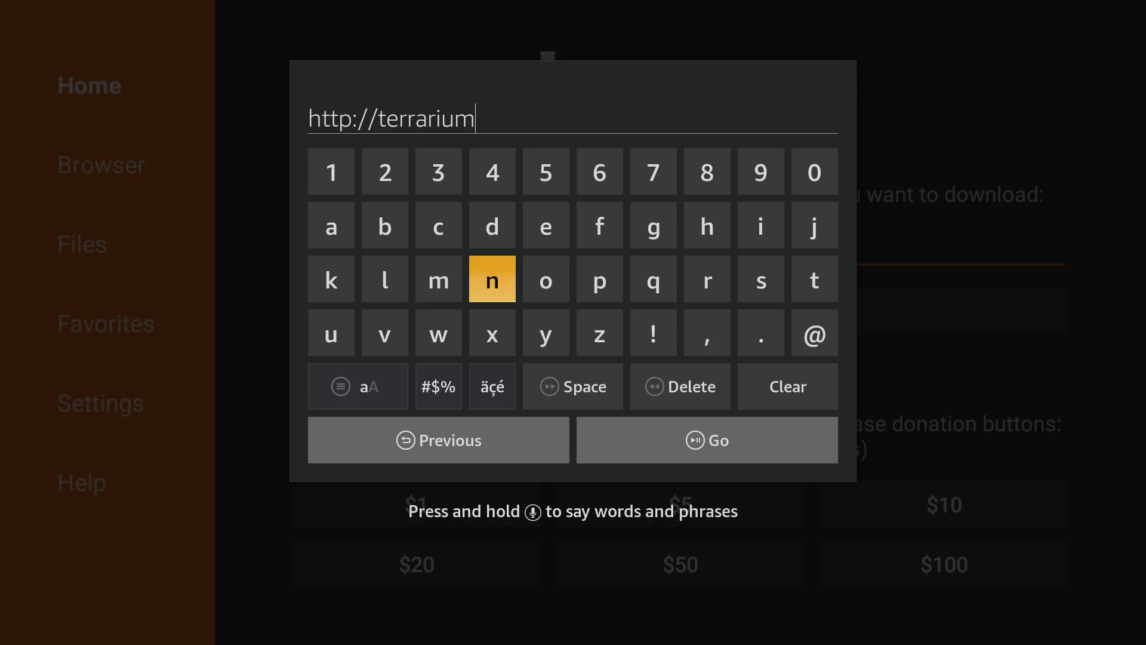
key("Right")
key("Right")
key("Right")
key("Right")
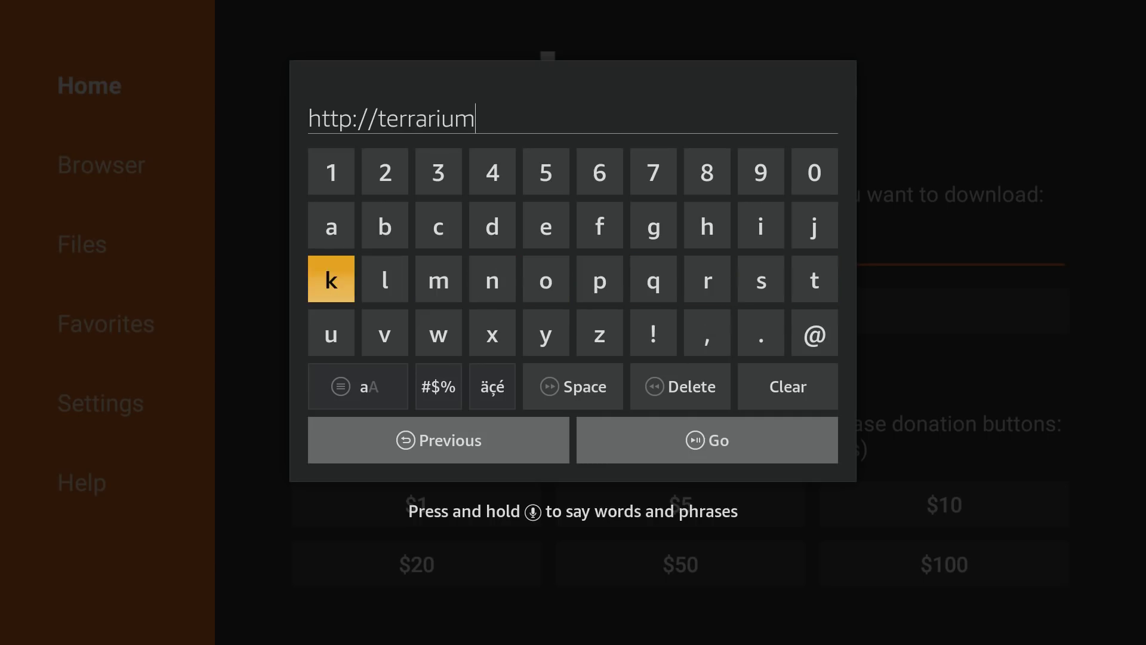
key("Left")
key("Return")
key("Down")
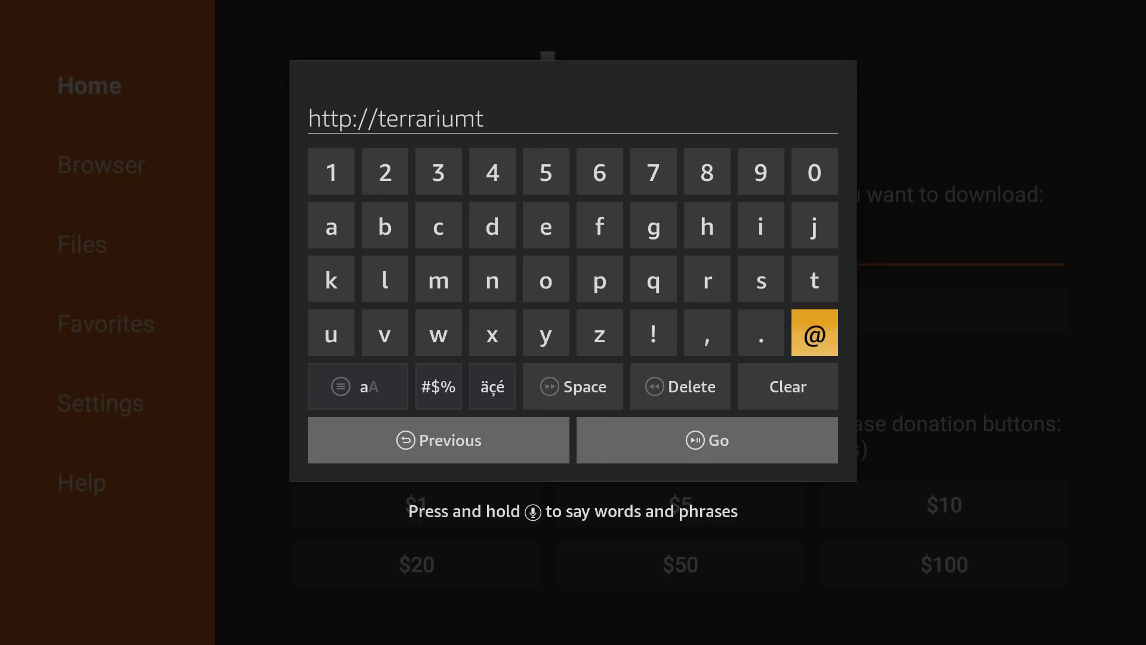
key("Right")
key("Right")
key("Return")
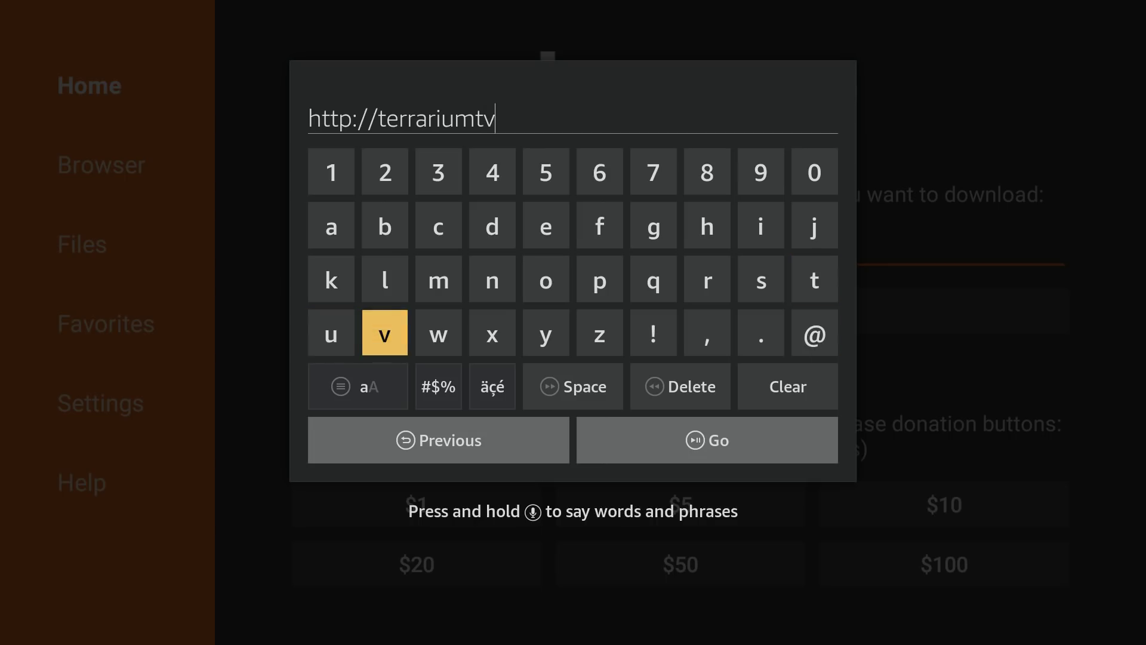
key("Up")
key("Right")
key("Right")
key("Right")
key("Right")
key("Right")
key("Right")
key("Right")
key("Right")
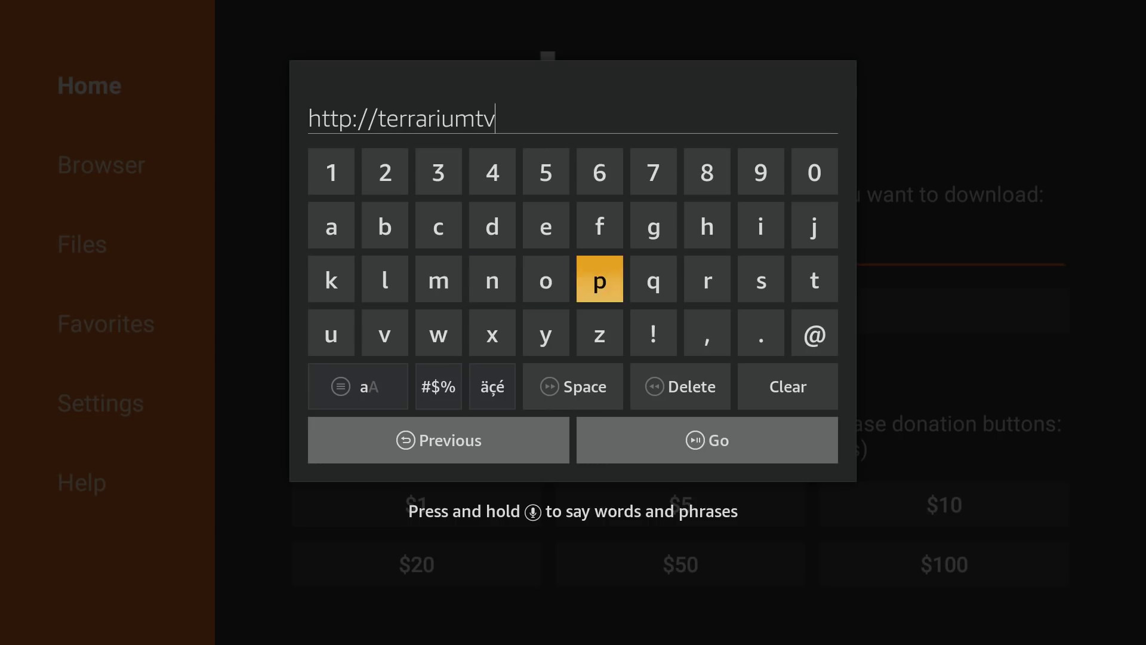
key("Left")
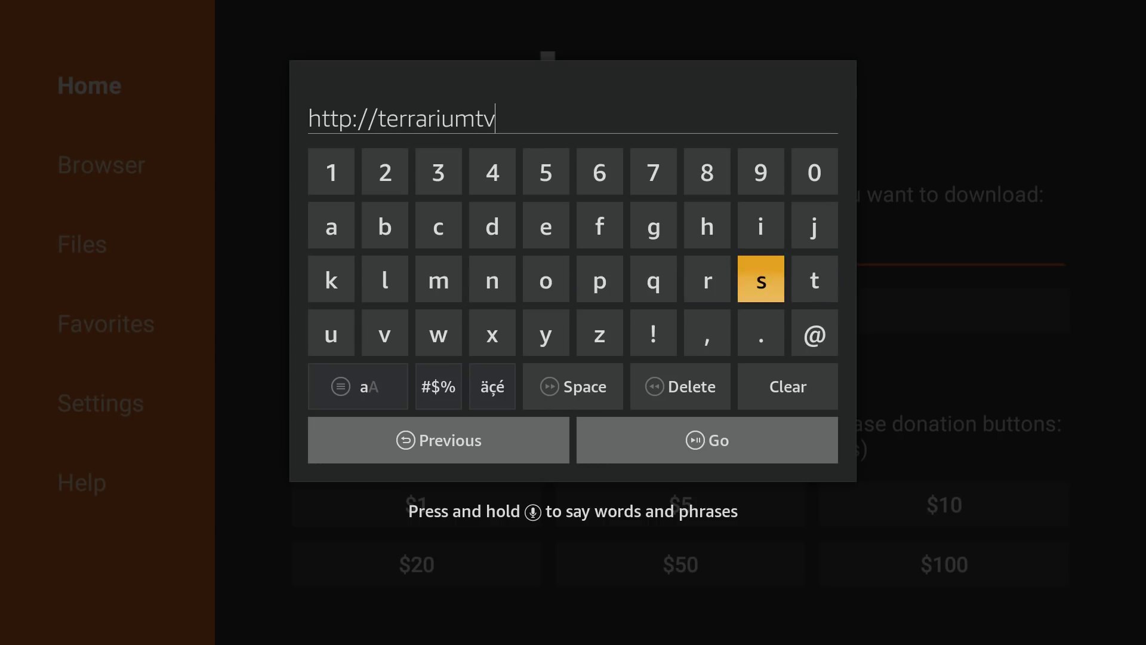
key("Return")
key("Down")
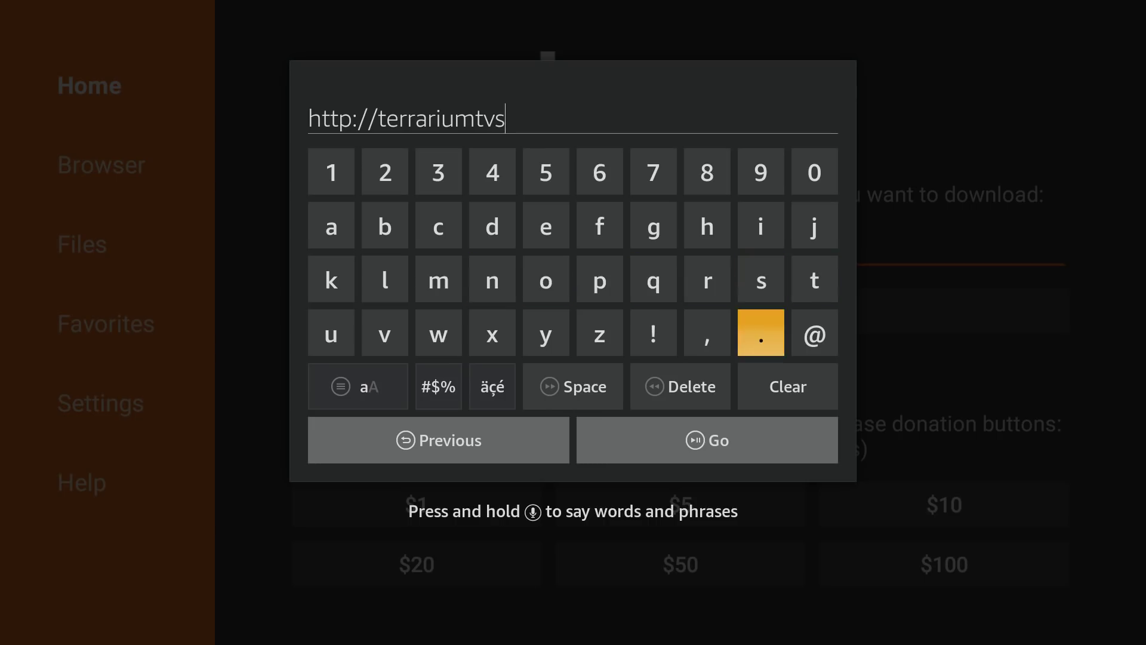
key("Return")
key("Up")
key("Up")
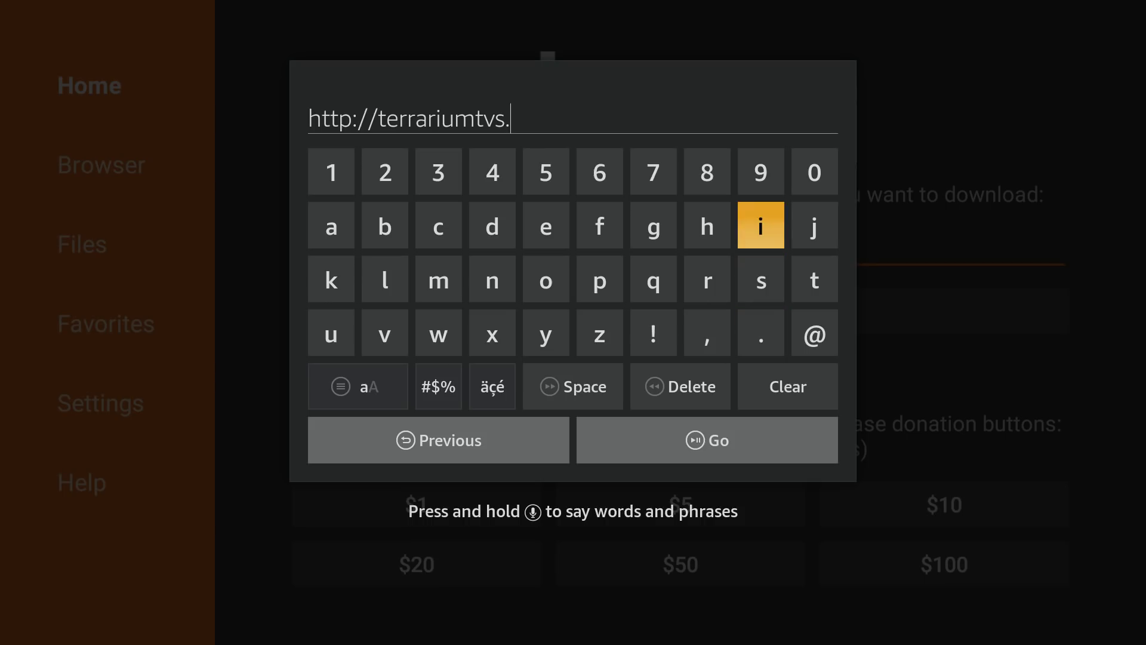
key("Right")
key("Right")
key("Right")
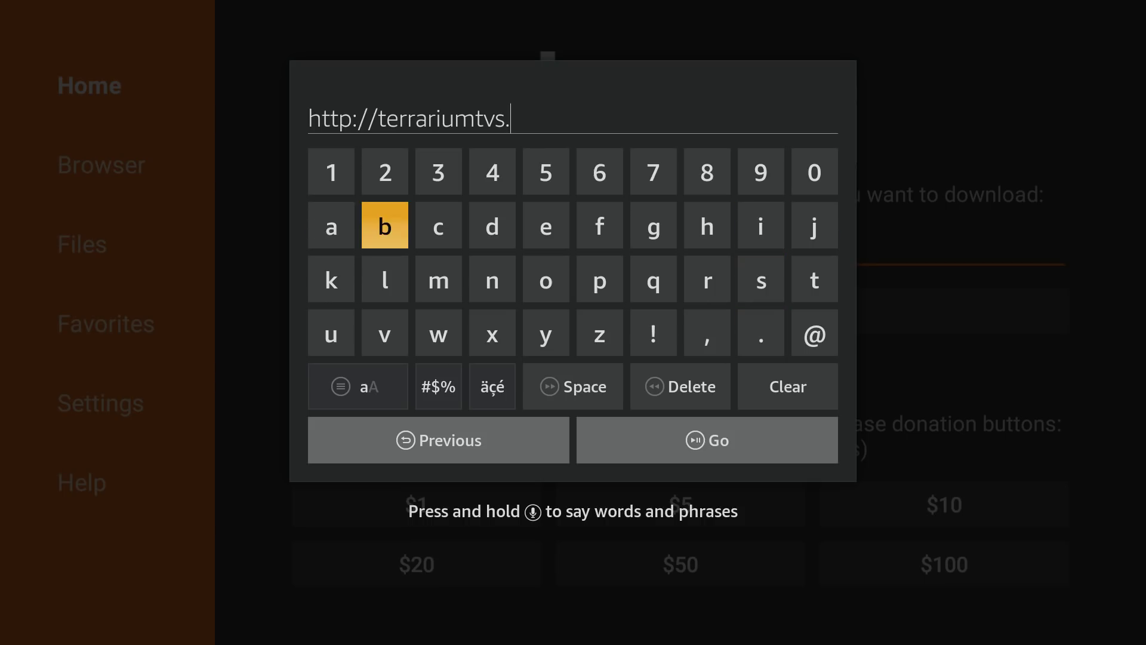
key("Right")
key("Return")
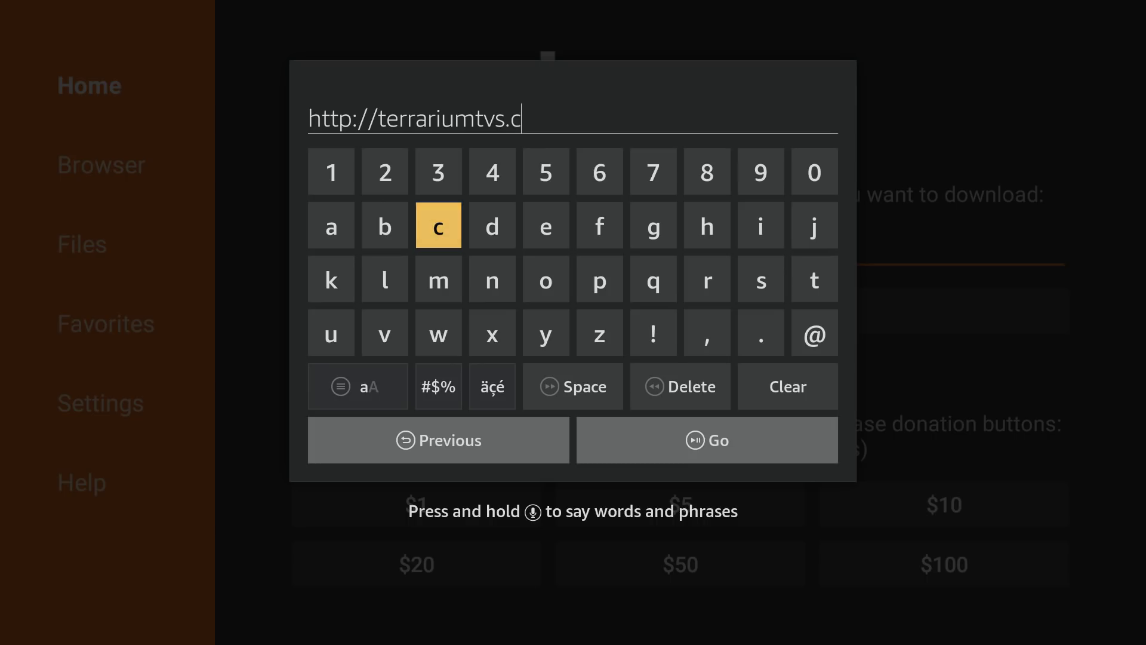
key("Down")
key("Right")
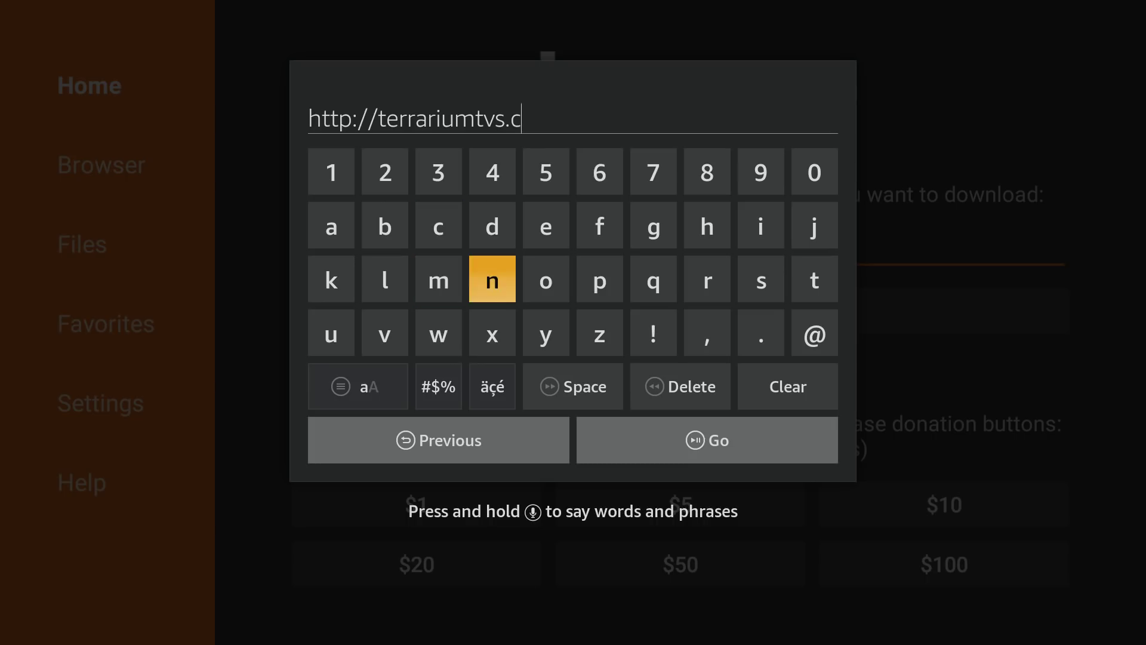
key("Right")
key("Return")
key("Left")
key("Left")
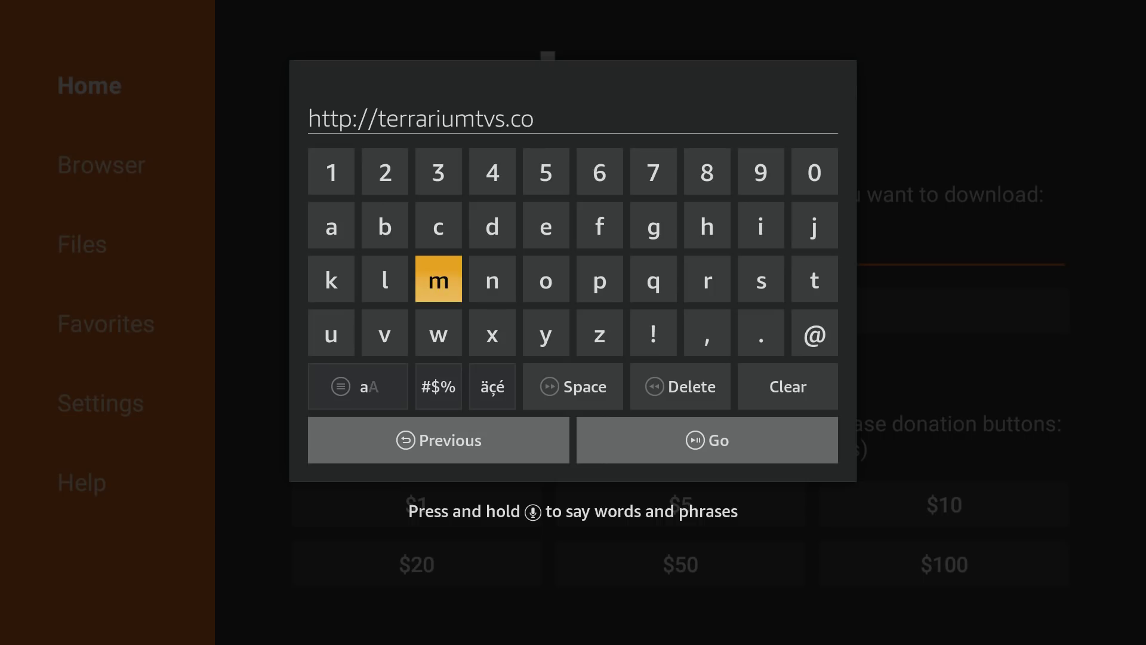
key("Return")
key("Down")
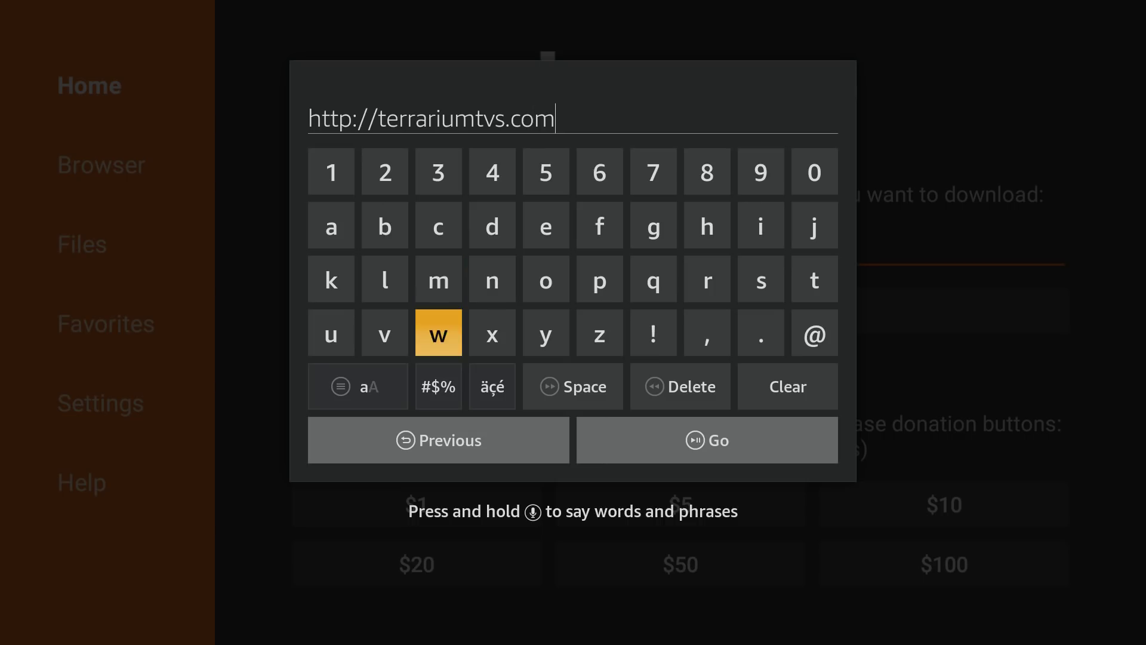
key("Down")
key("Down")
key("Right")
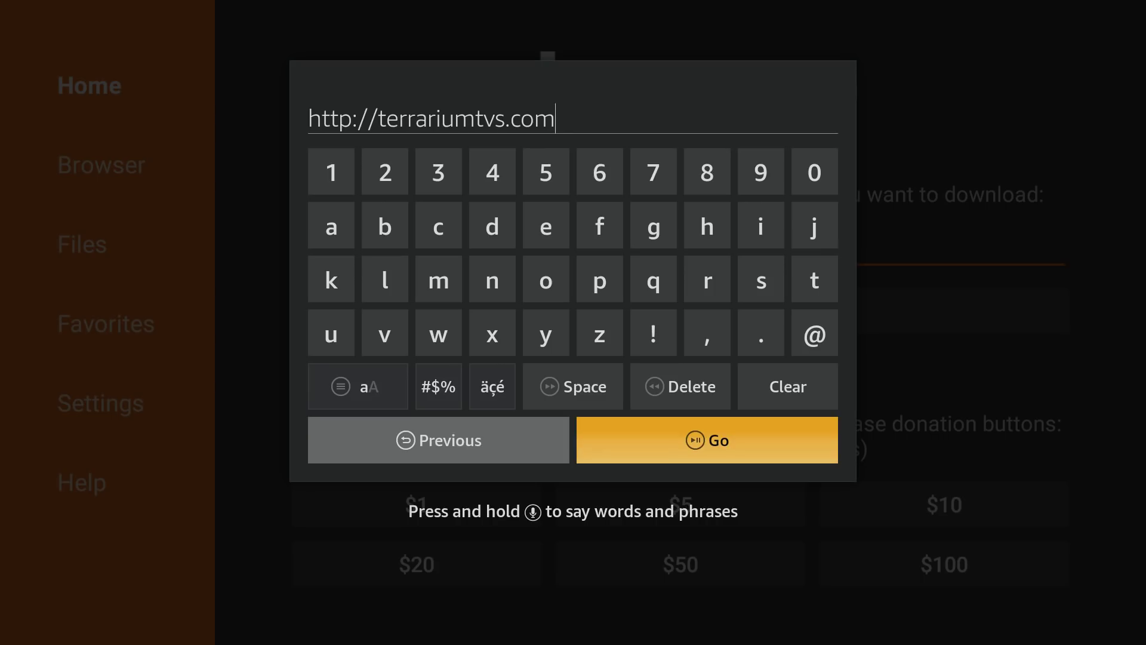
key("Return")
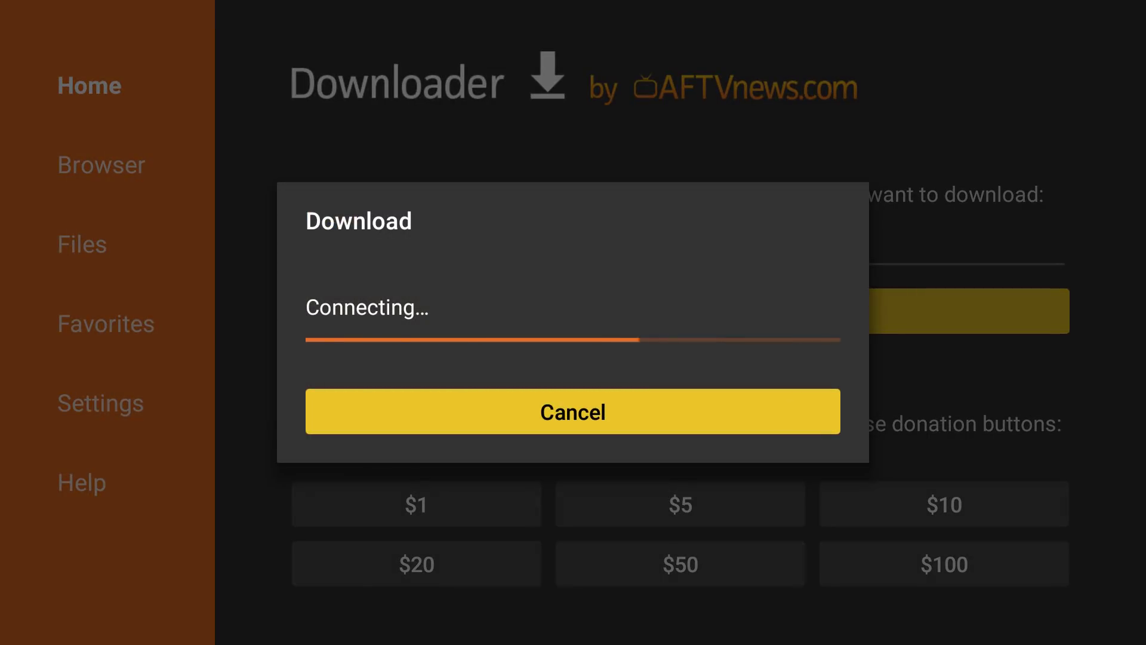
Step: Load terrariumtvs.com, open the TERRARIUM TV APK page and download the latest version APK
key("Return")
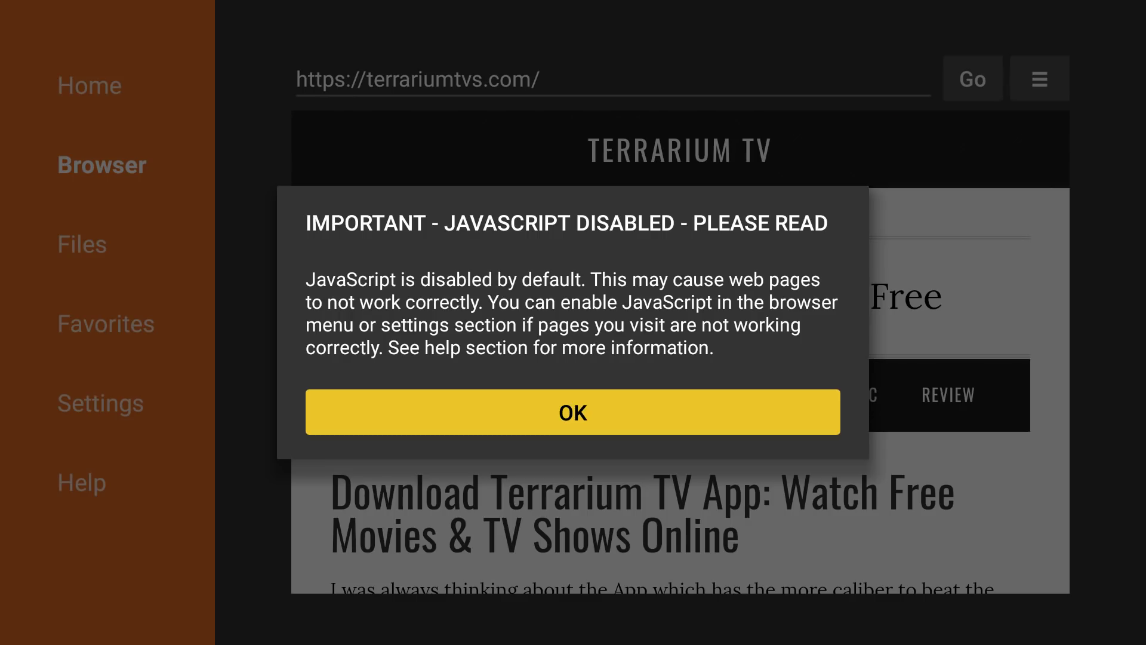
key("Return")
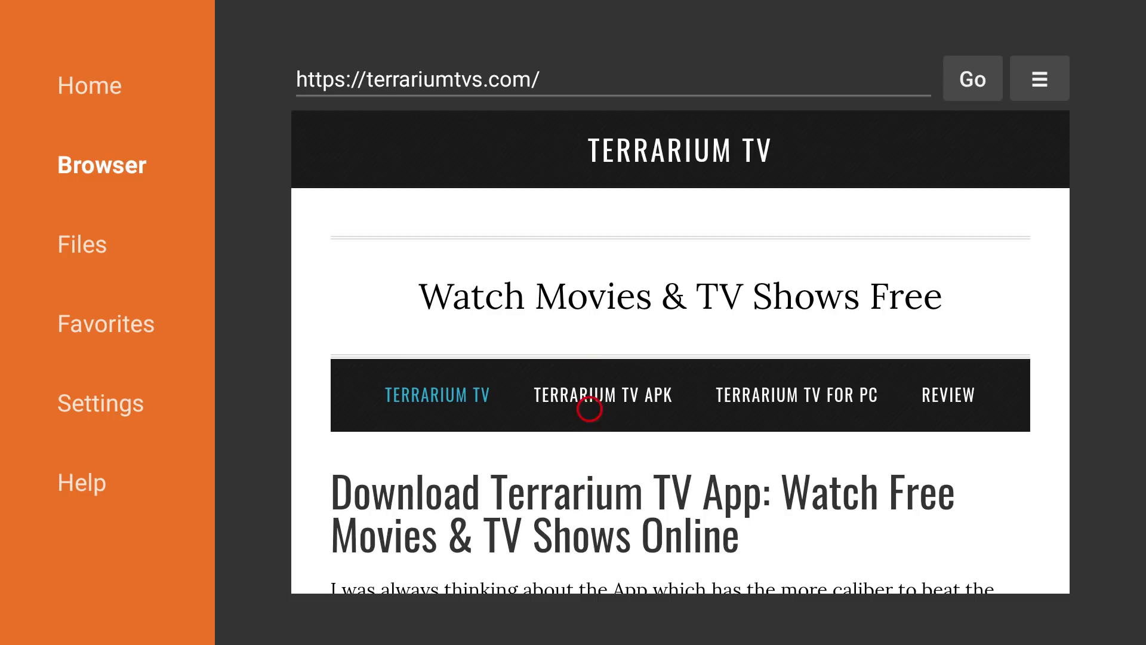
left_click(589, 409)
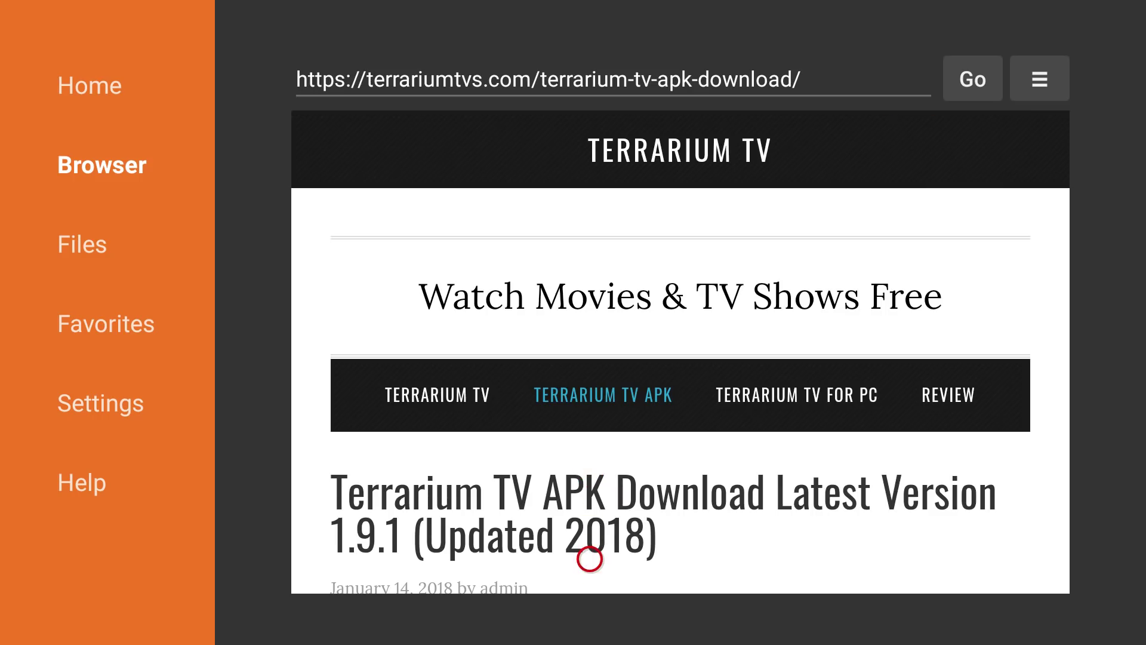
scroll(590, 559, "down", 3)
scroll(590, 568, "down", 6)
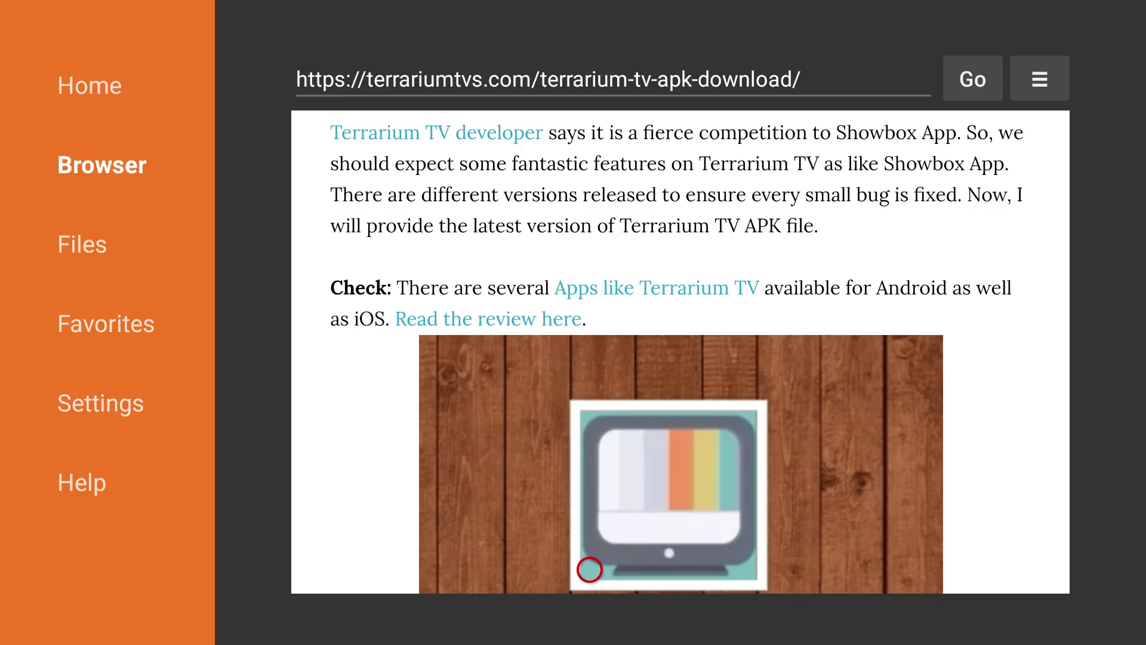
scroll(590, 569, "down", 5)
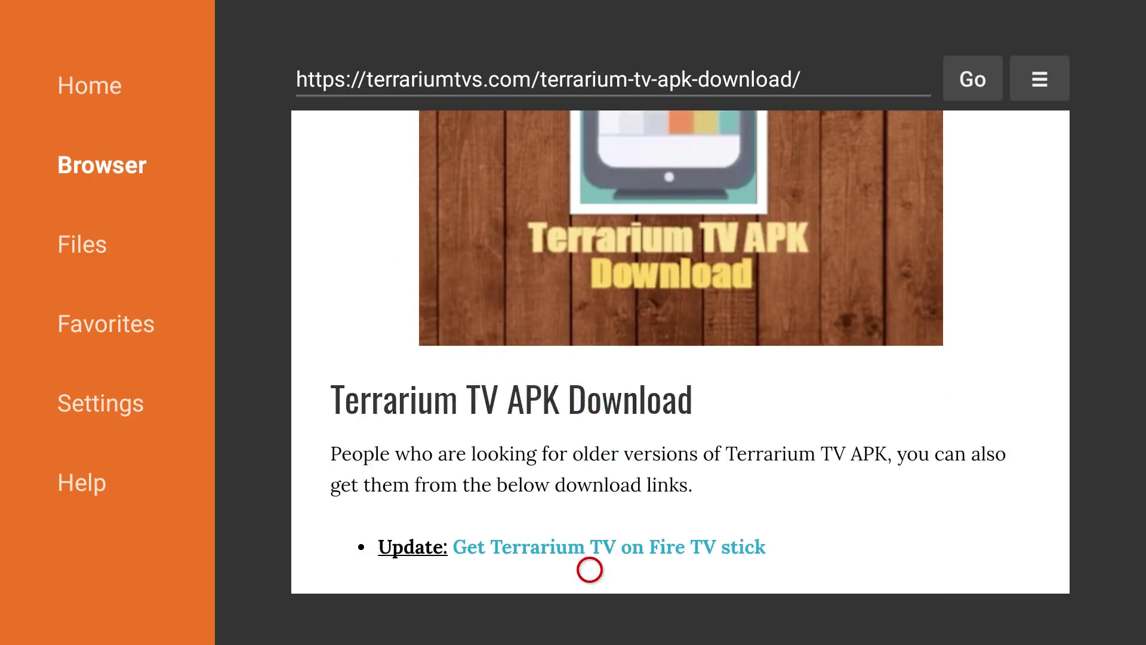
scroll(590, 568, "down", 5)
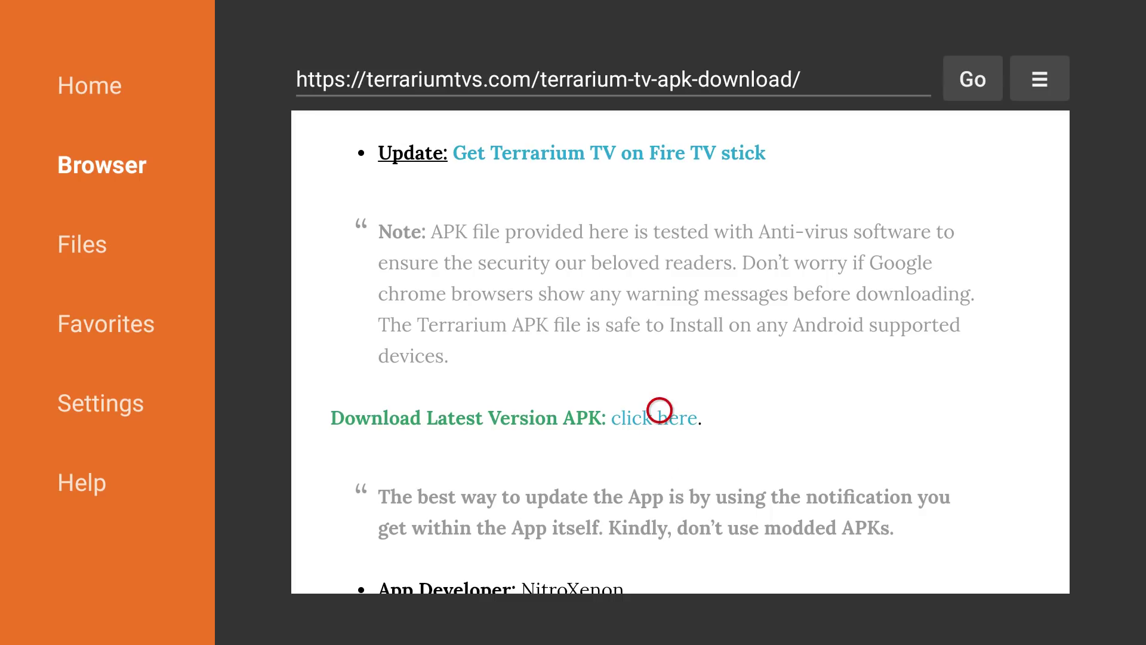
left_click(659, 410)
left_click(660, 410)
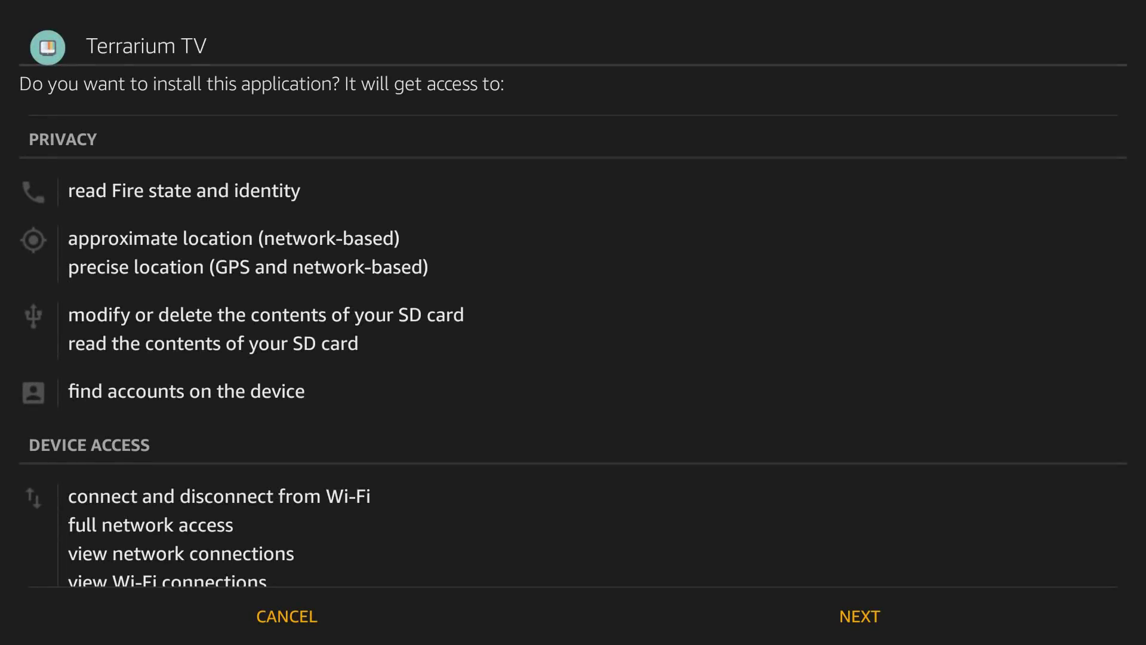
Step: Scroll through Terrarium TV's permission list and install the app
key("Down")
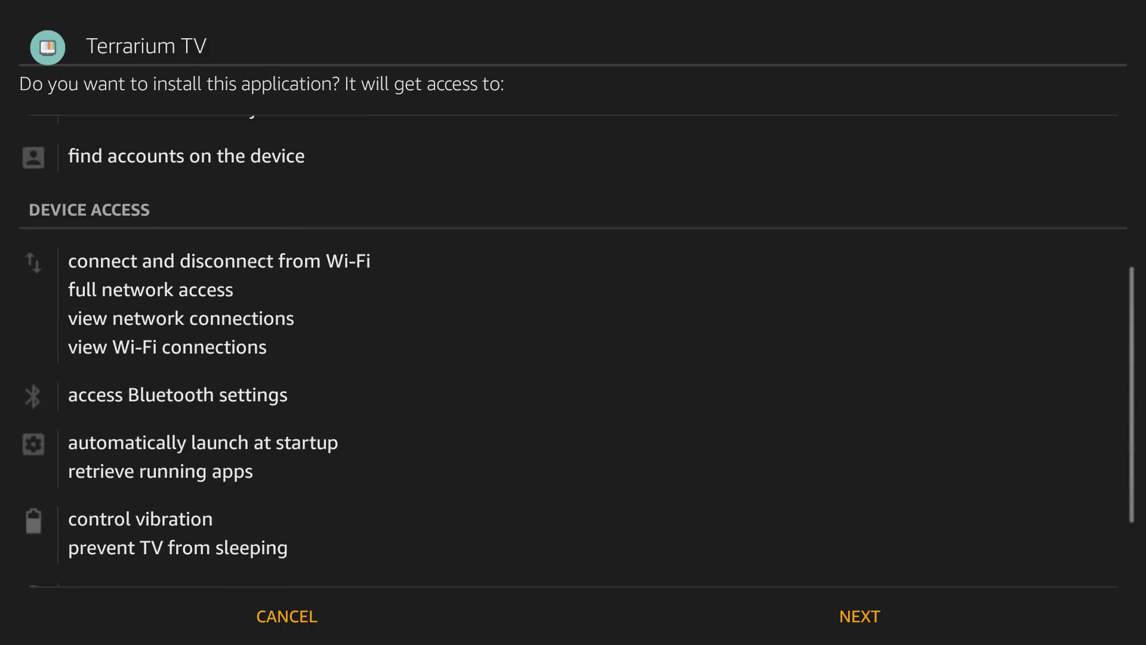
key("Down")
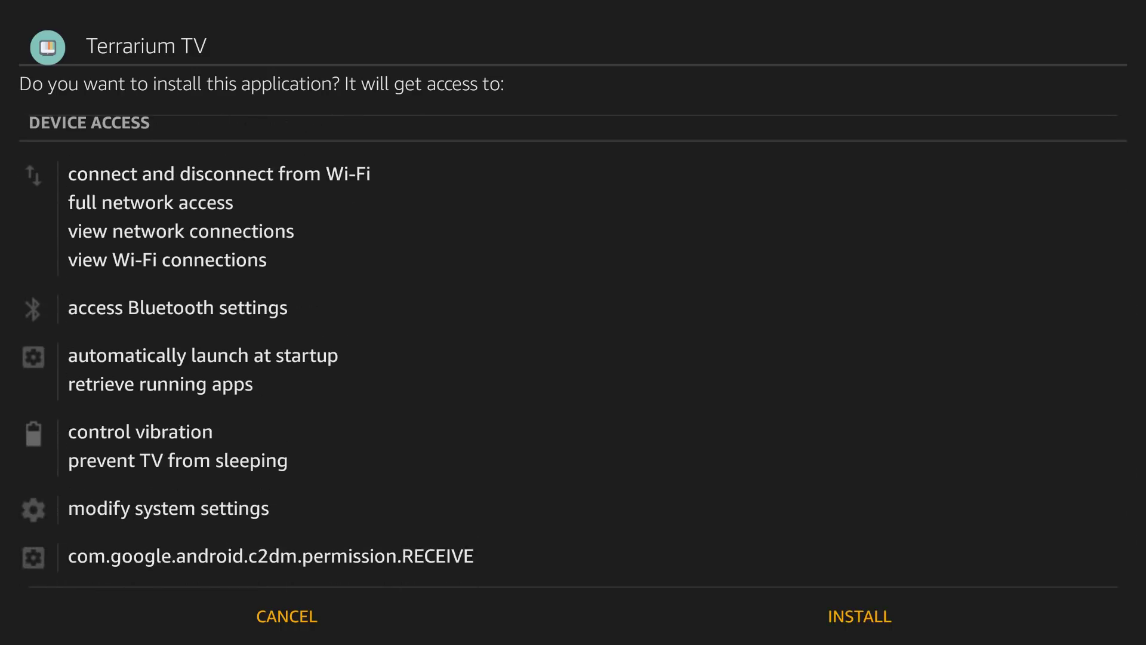
key("Down")
key("Right")
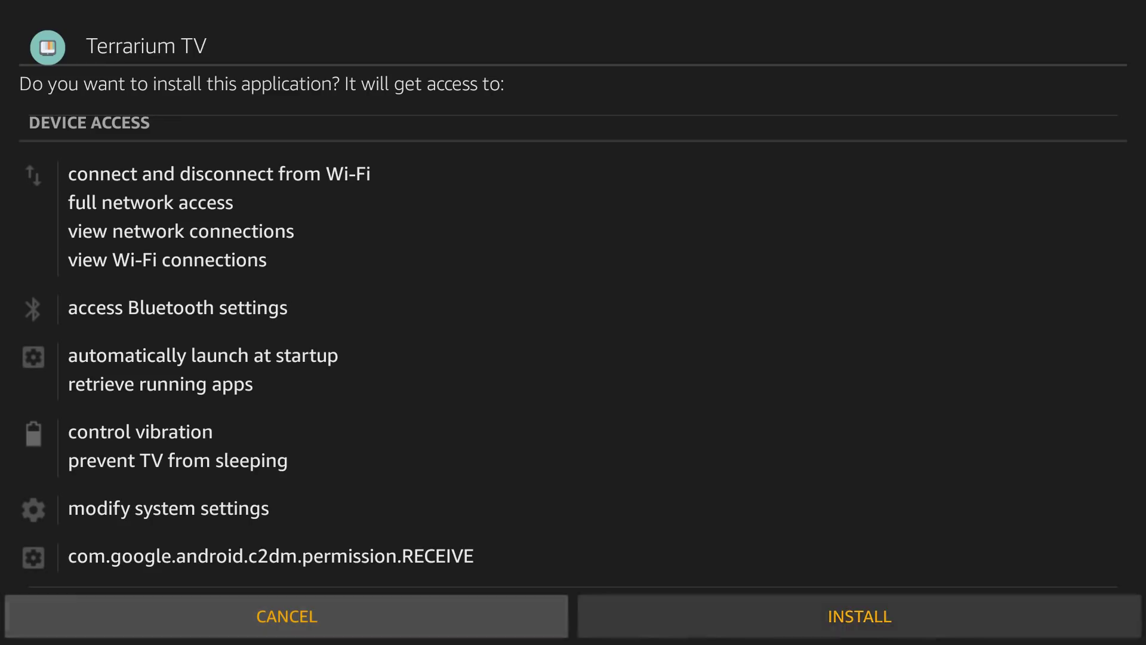
key("Return")
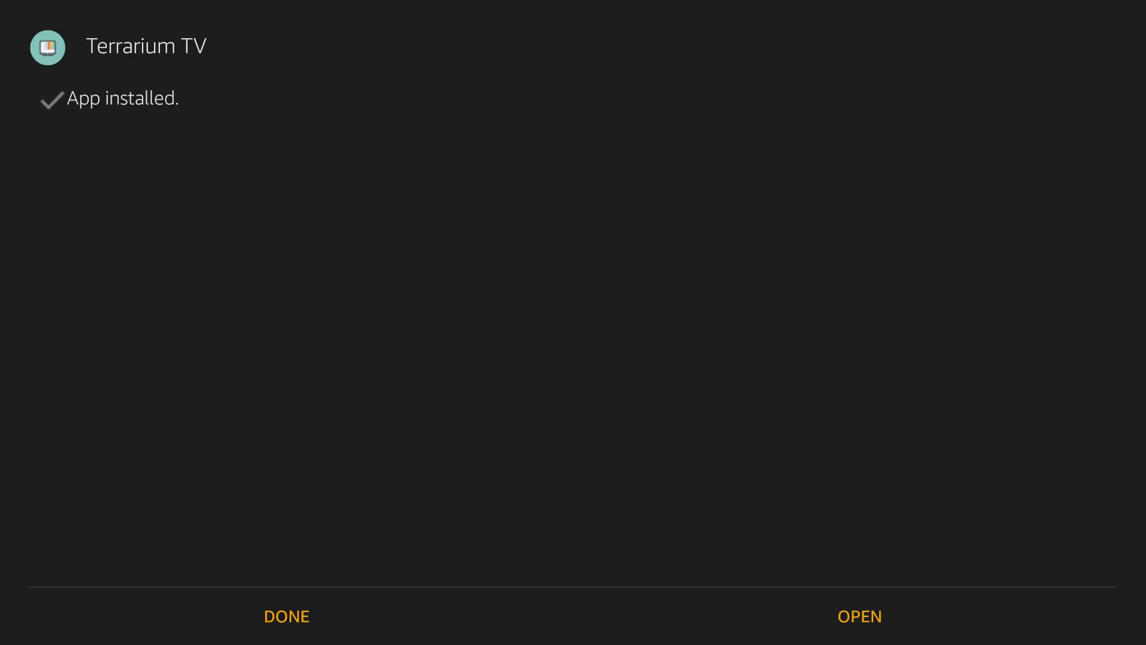
Step: Choose OPEN on the install-complete screen to launch Terrarium TV
key("Left")
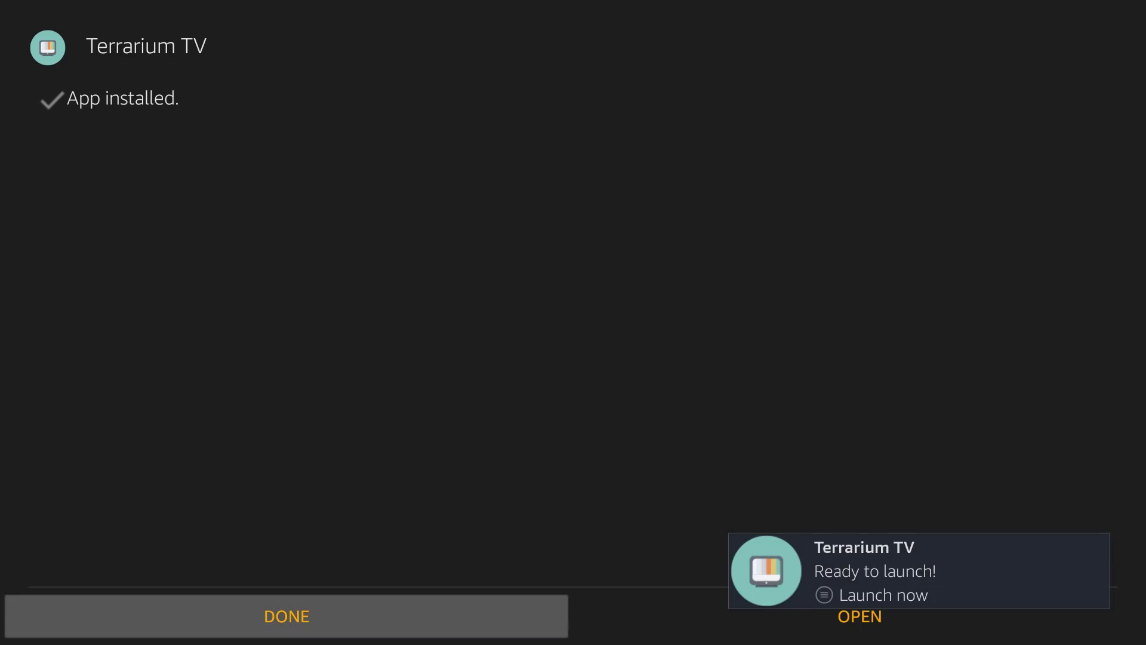
key("Right")
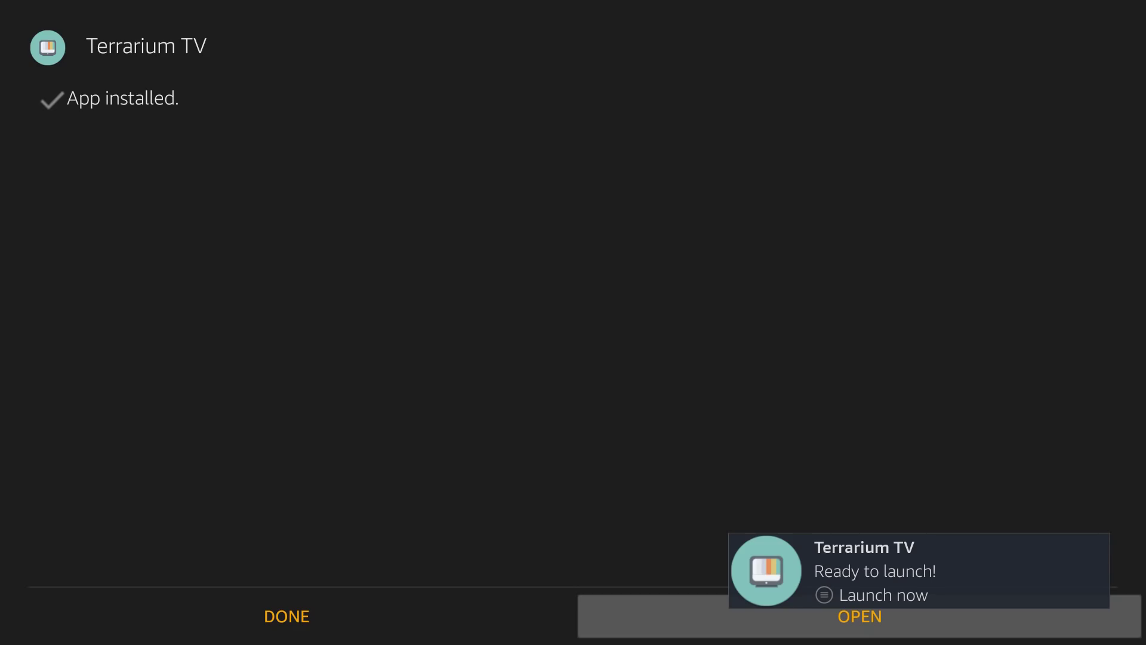
key("Return")
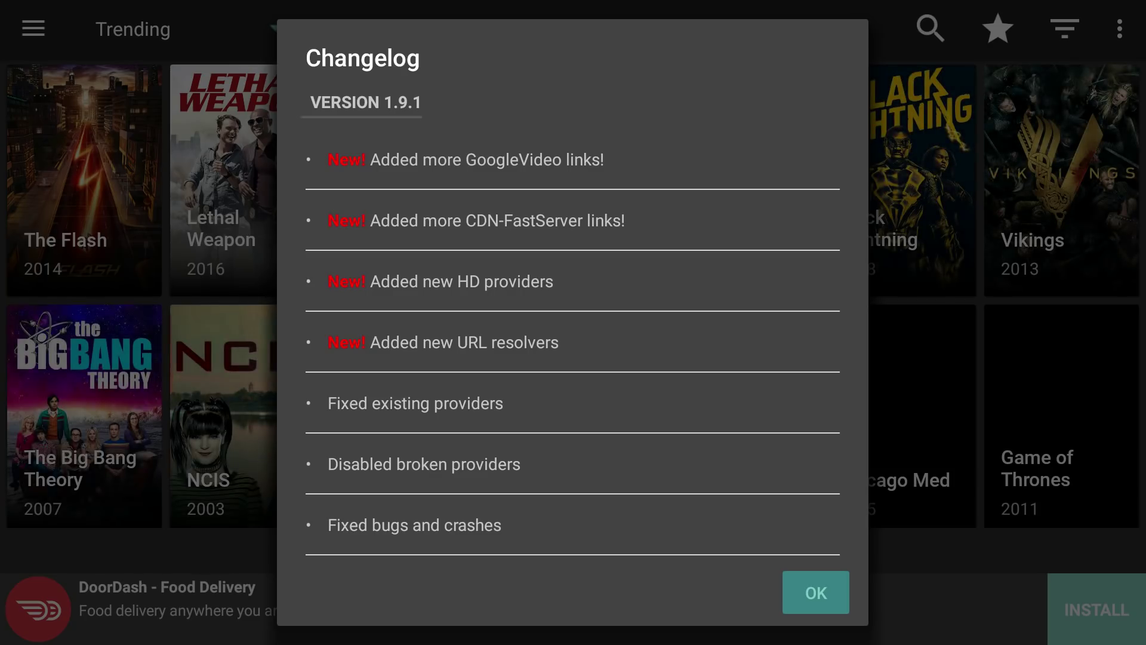
Step: Dismiss the 1.9.1 changelog, choose YesPlayer (Recommended) as default player, and accept the disclaimer
key("Return")
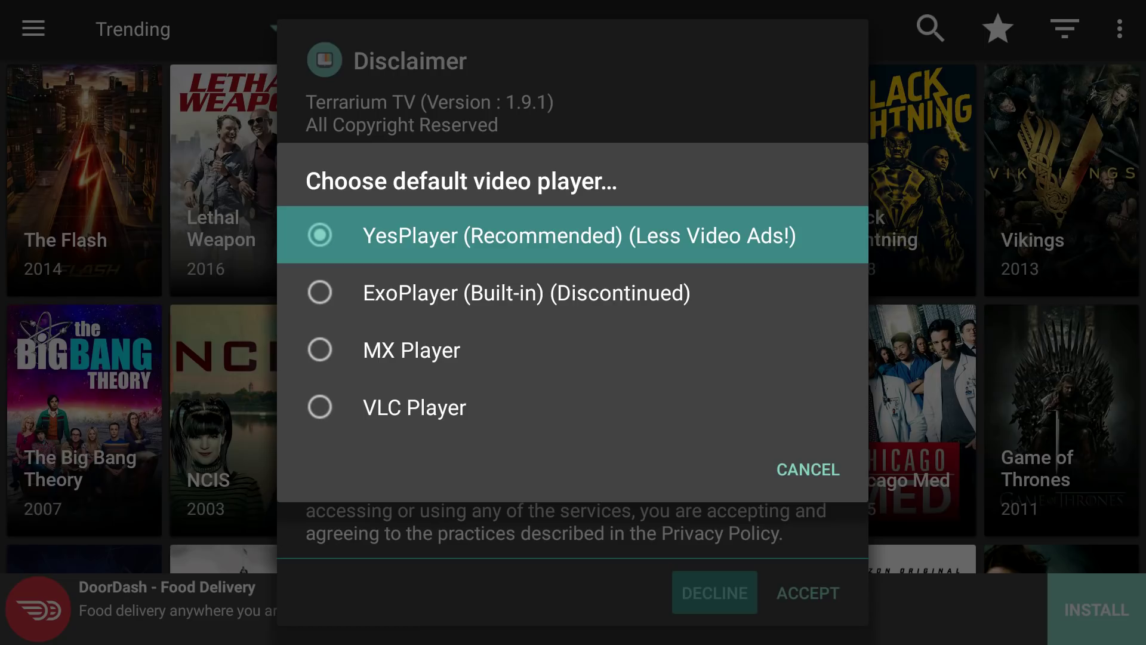
key("Return")
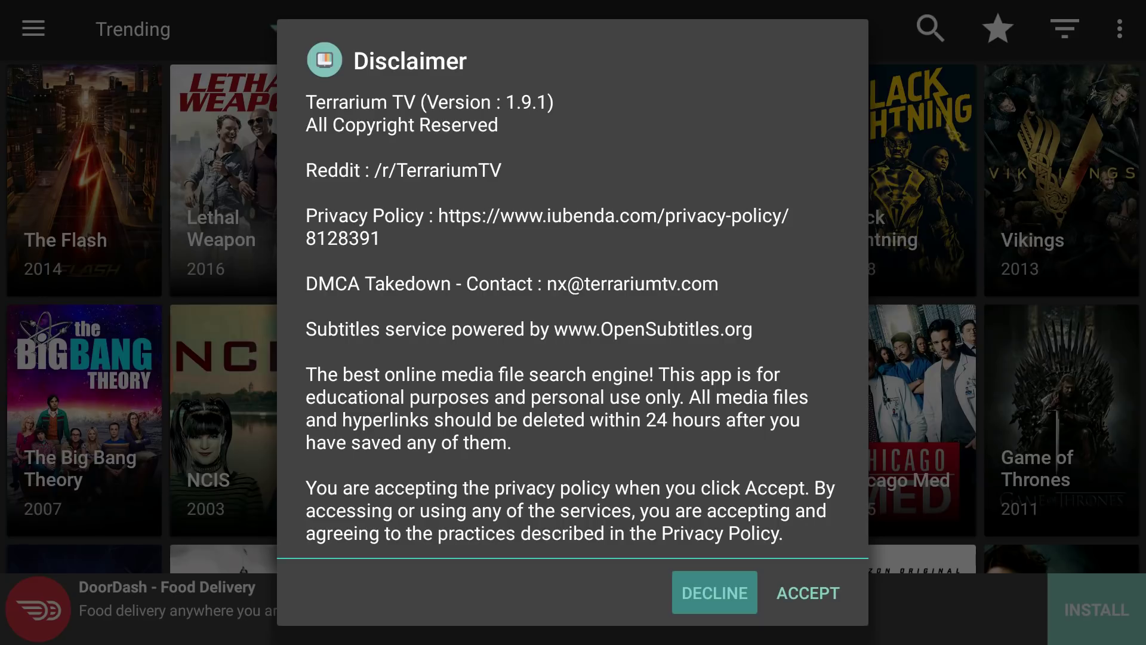
key("Right")
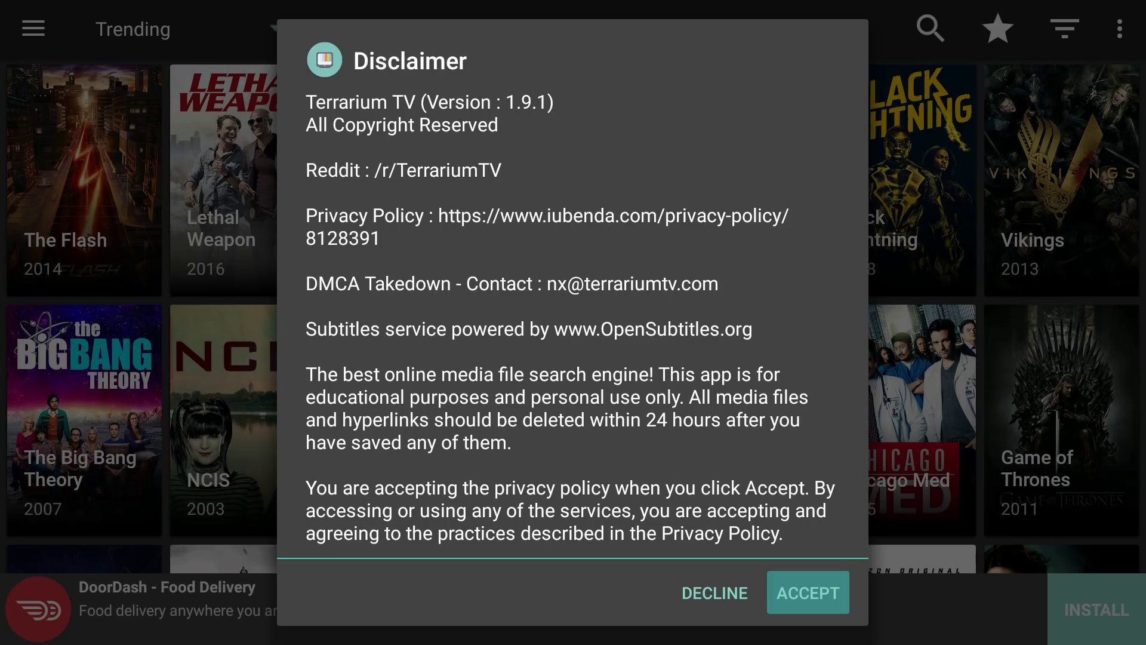
key("Return")
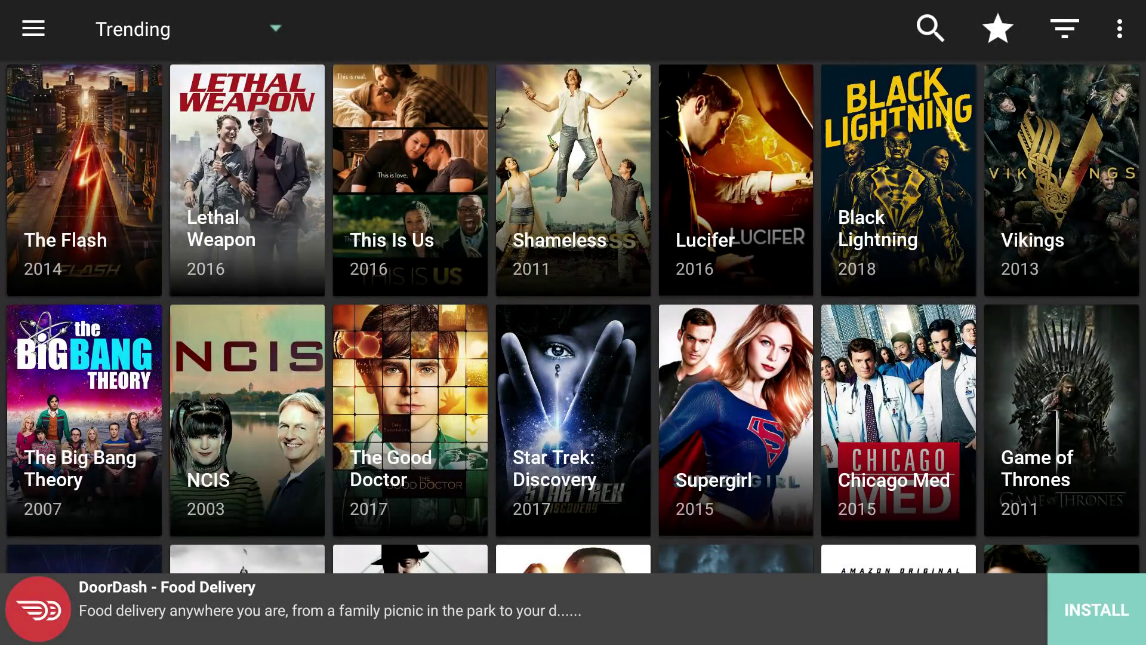
Step: Move through the Trending grid past Vikings, Lucifer and Shameless to open Lethal Weapon
key("Right")
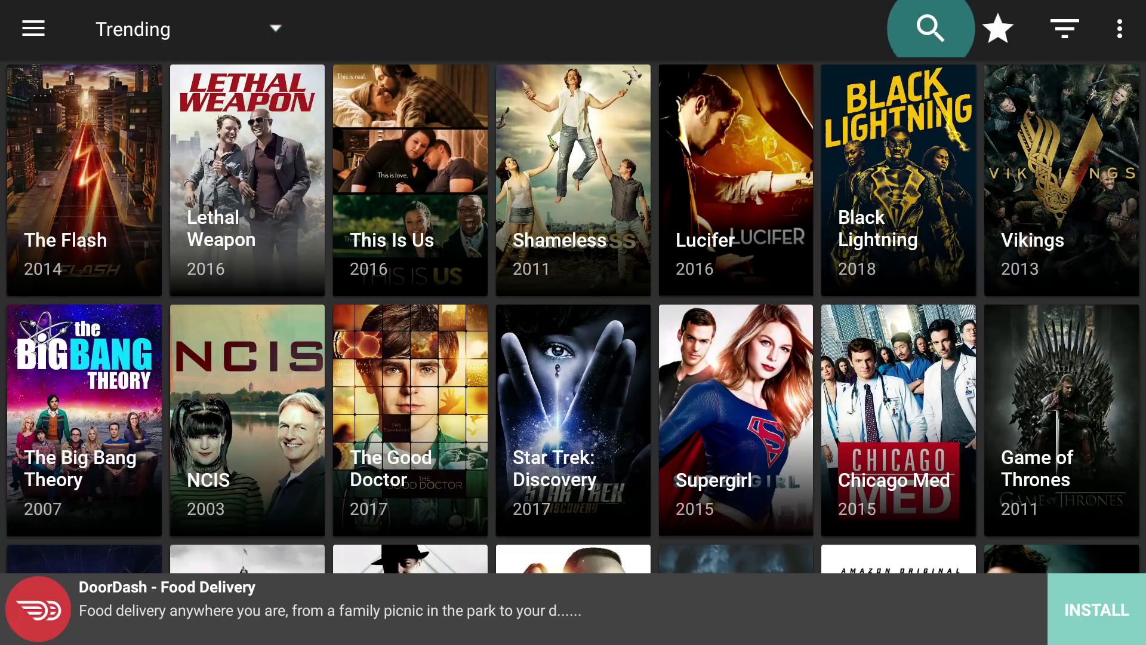
key("Right")
key("Right")
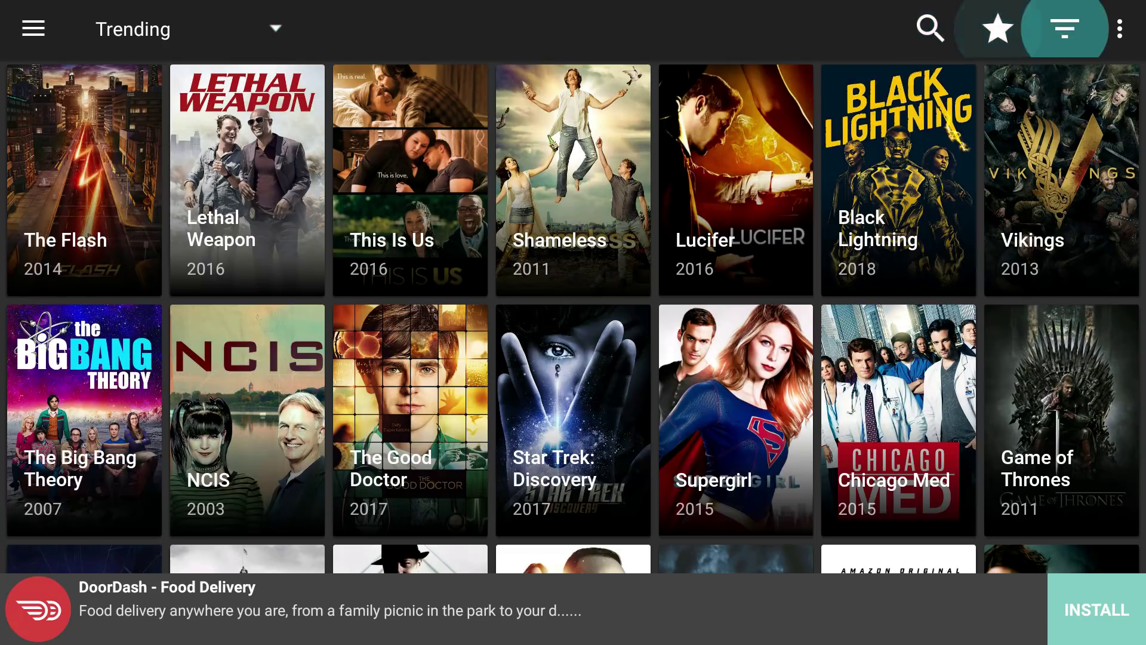
key("Left")
key("Down")
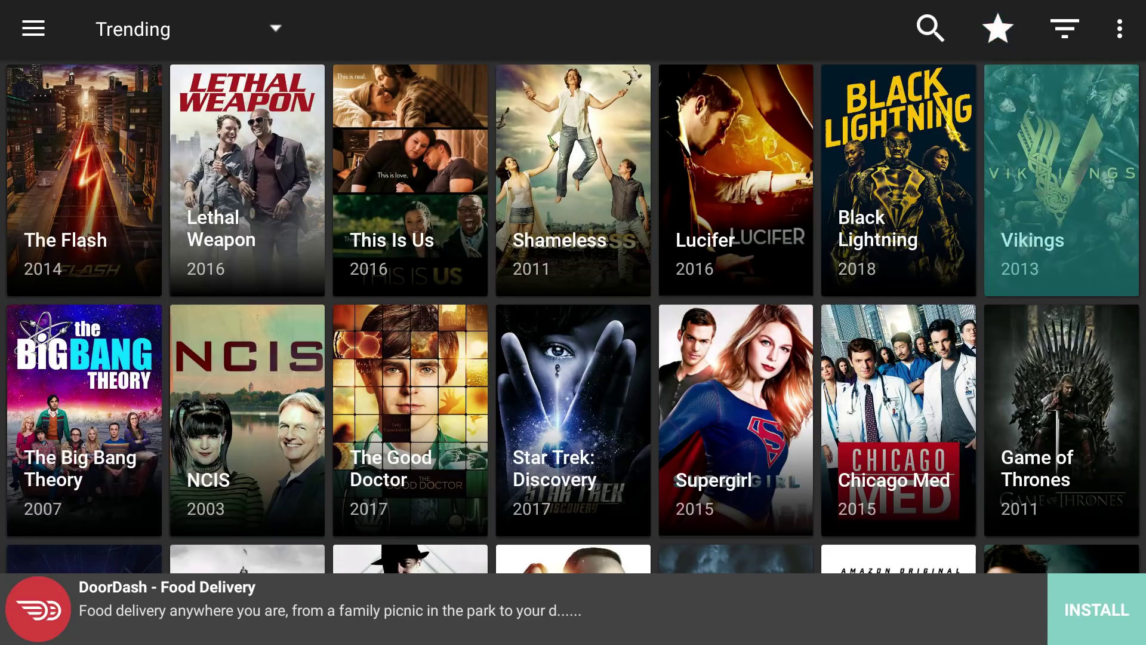
key("Down")
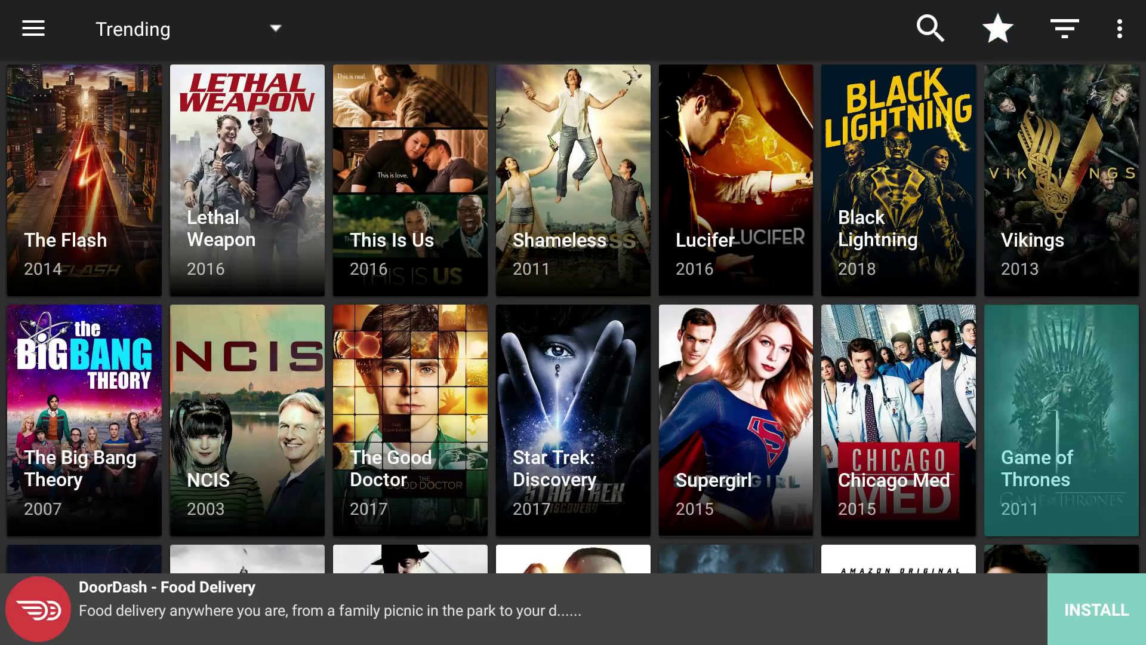
key("Up")
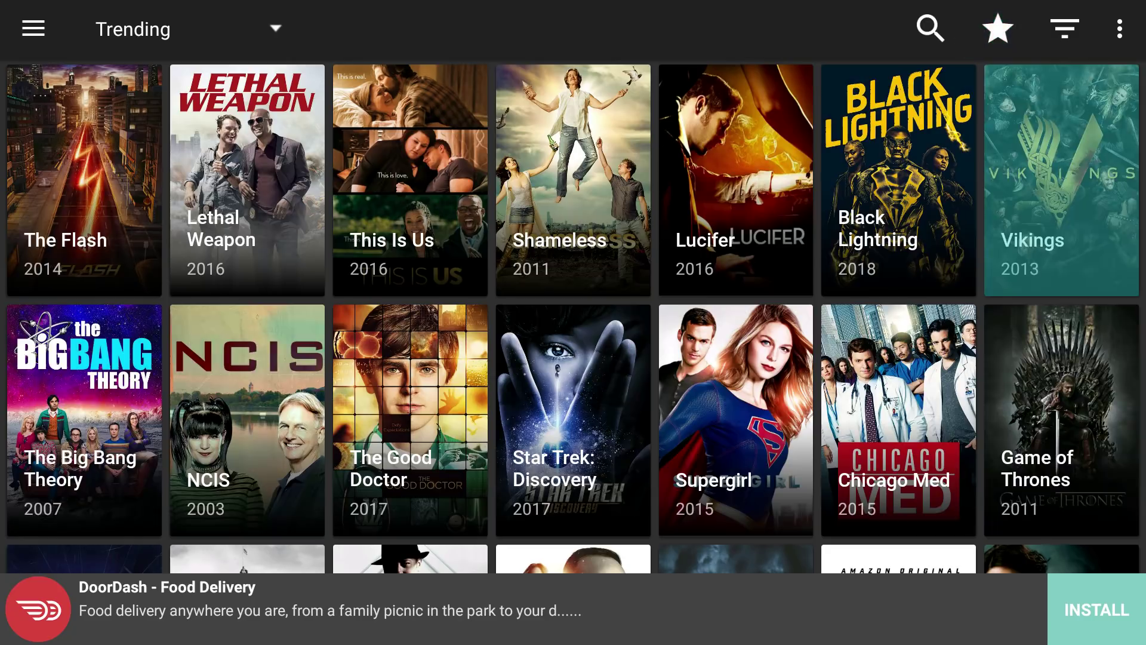
key("Left")
key("Left")
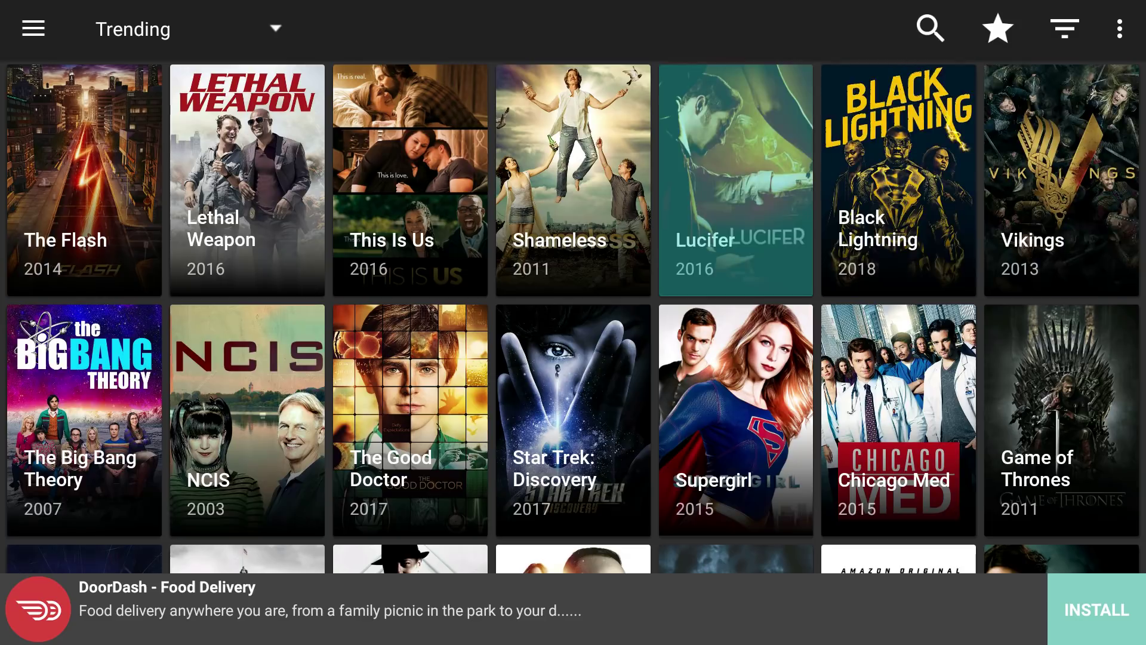
key("Left")
key("Left")
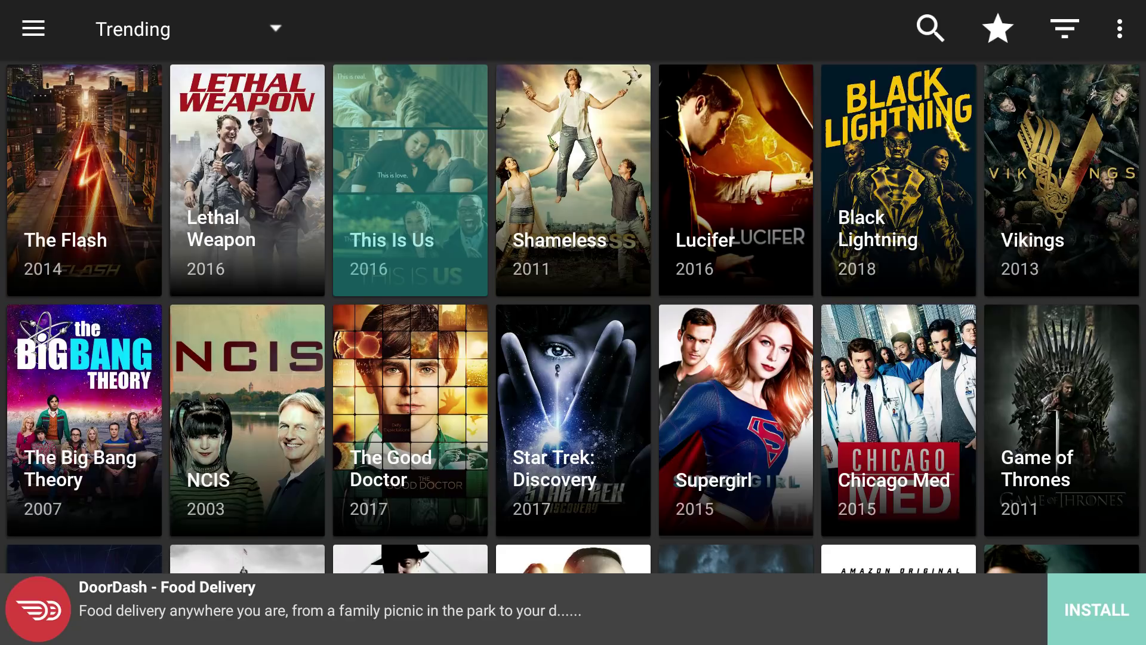
key("Left")
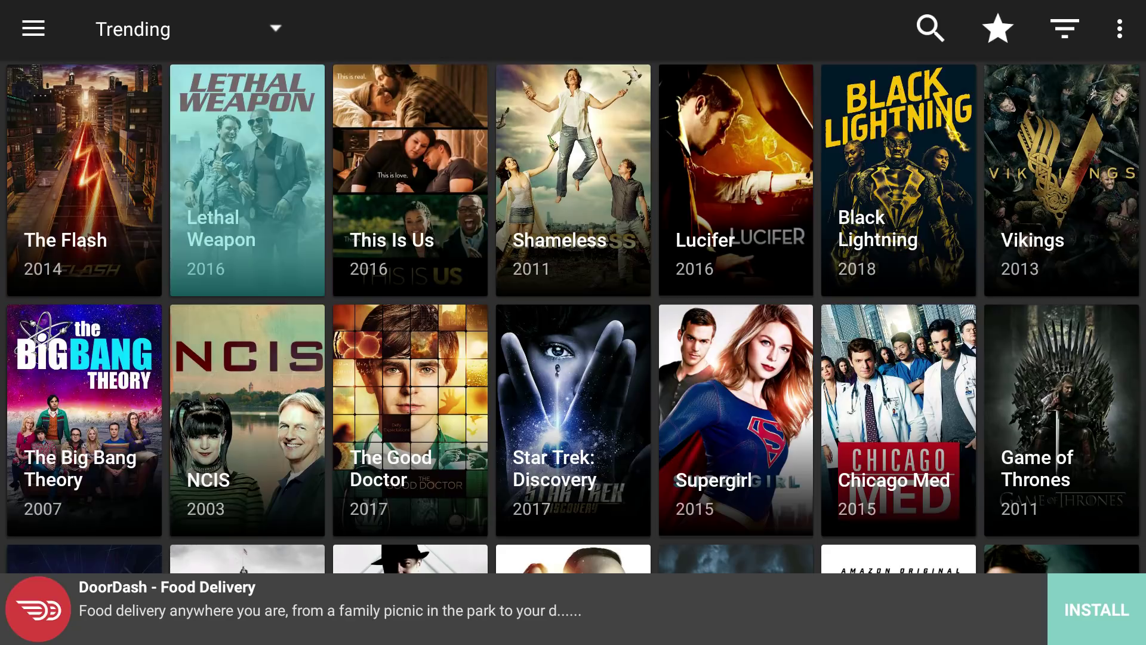
key("Return")
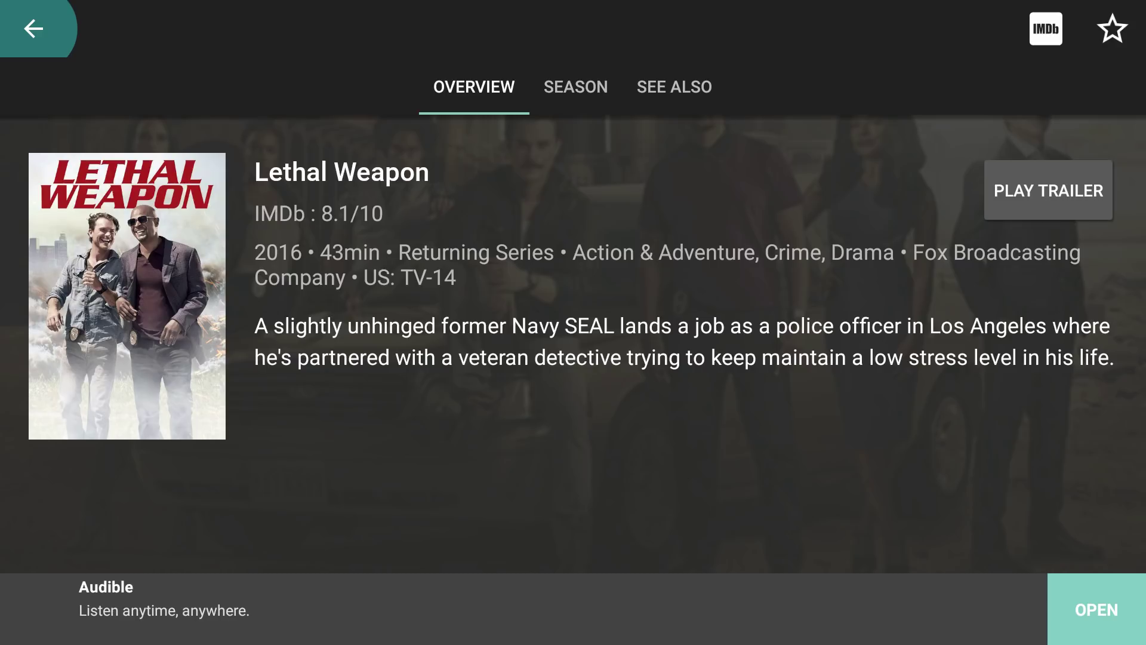
Step: Open the SEASON section of Lethal Weapon and select the Season 2 card
key("Down")
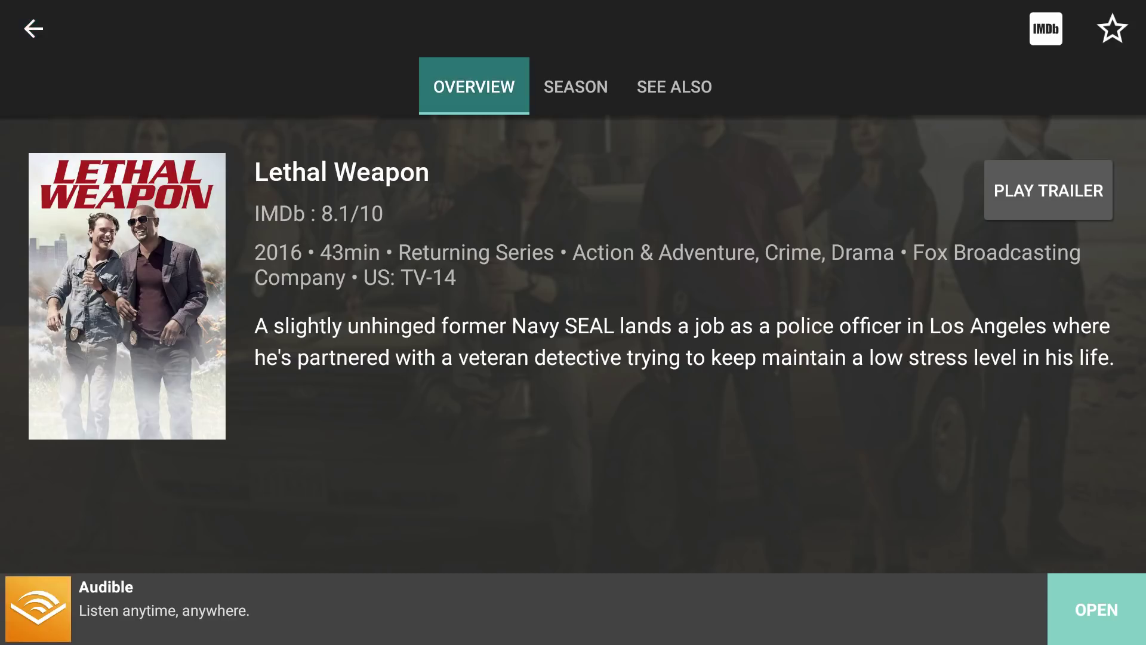
key("Right")
key("Up")
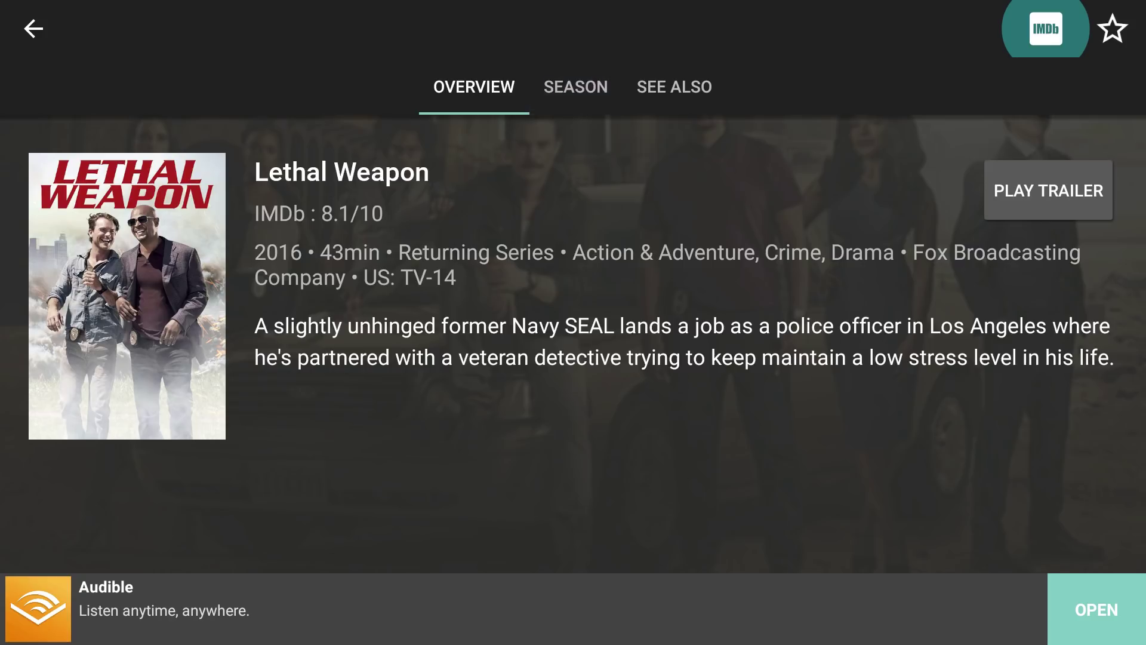
key("Down")
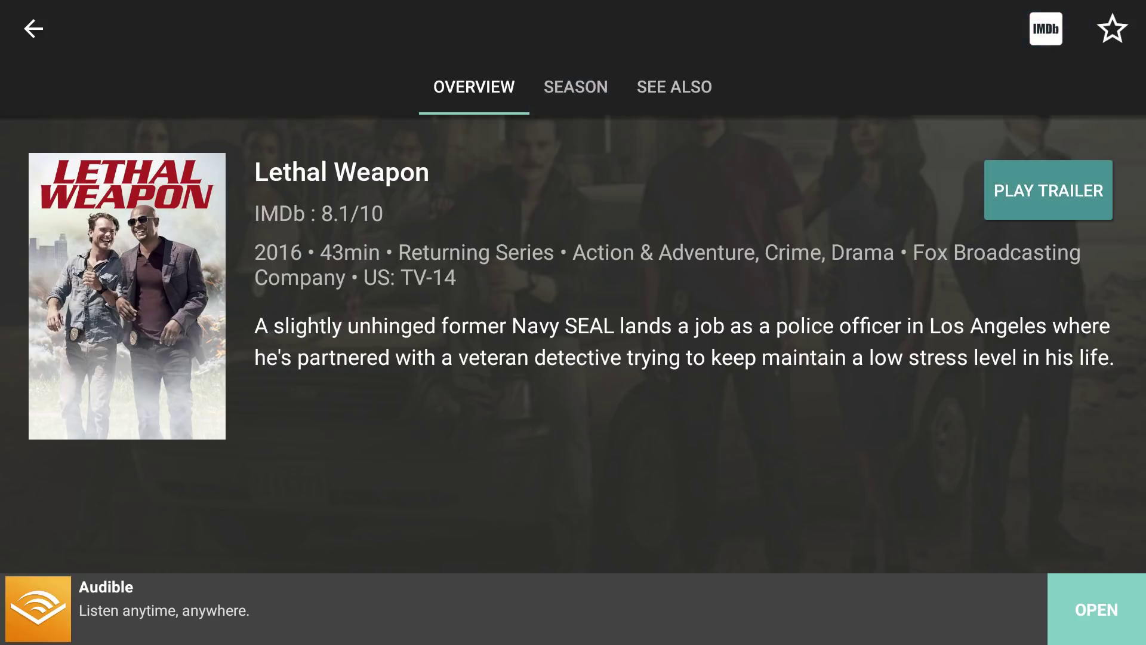
key("Up")
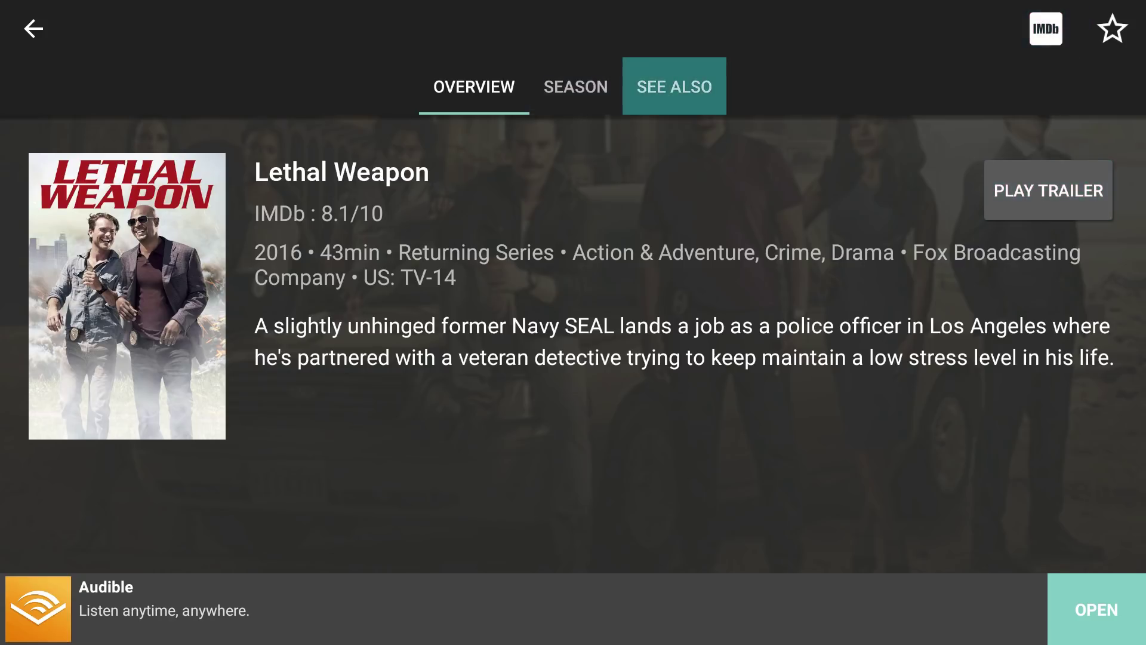
key("Left")
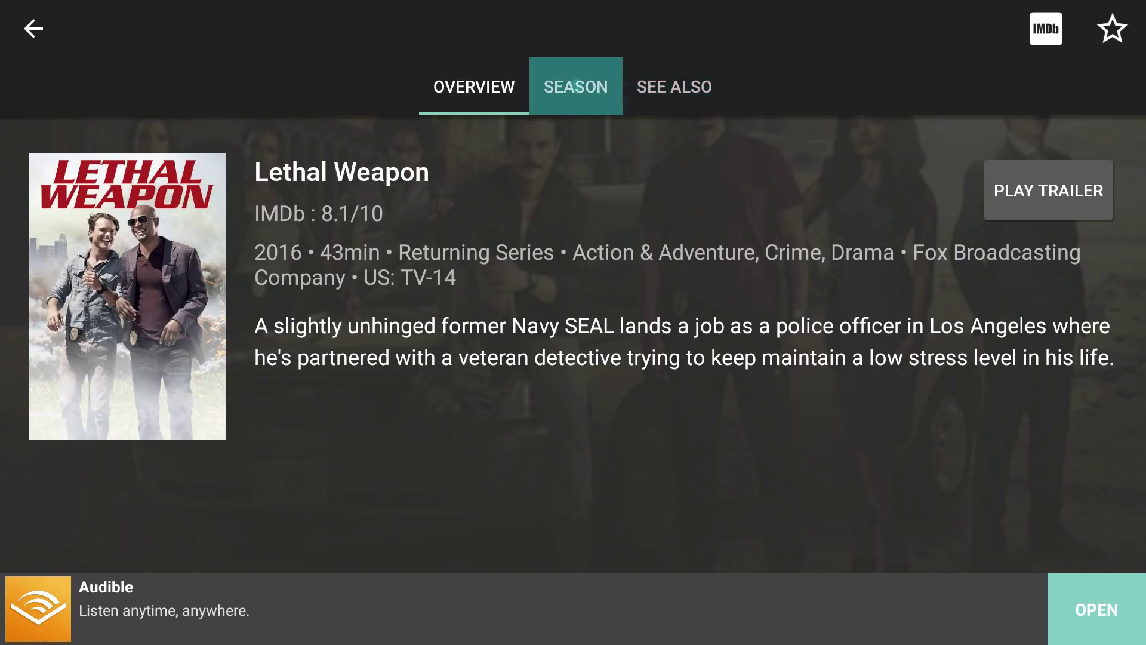
key("Return")
key("Down")
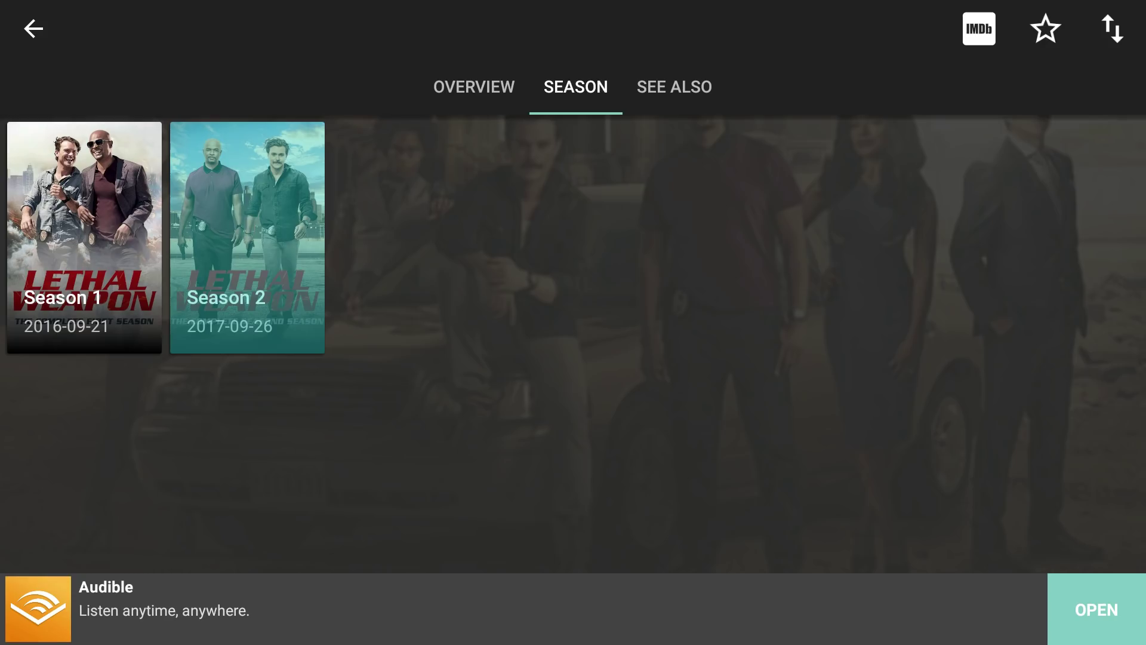
key("Return")
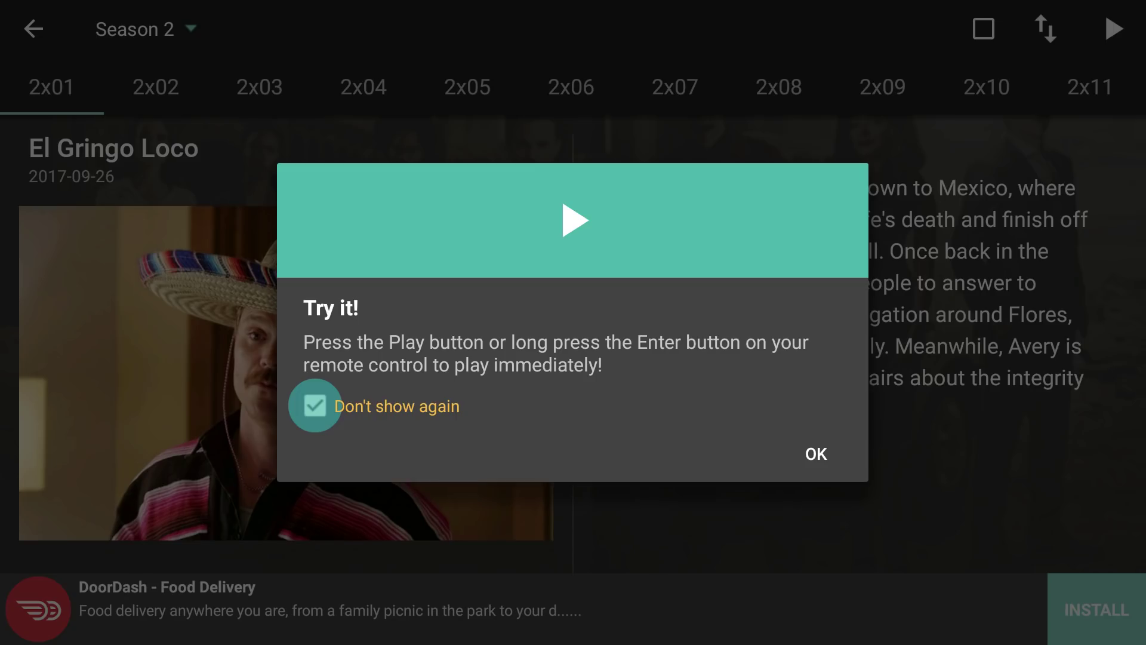
Step: Dismiss the Try it! play tip and step through the episodes to 2x06
key("Down")
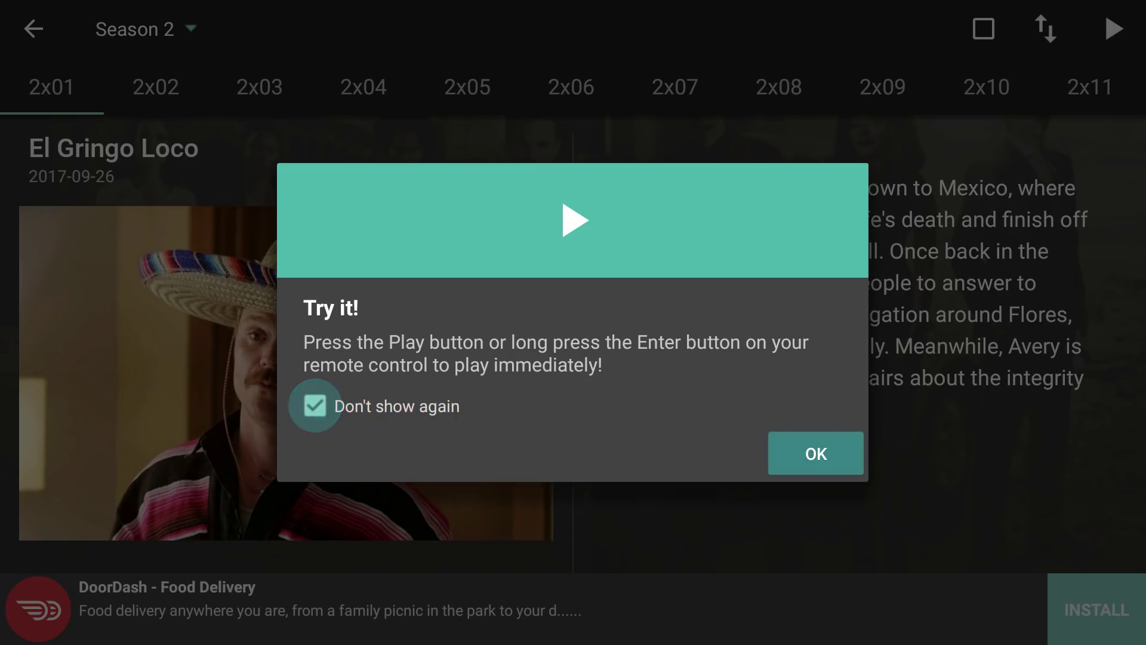
key("Return")
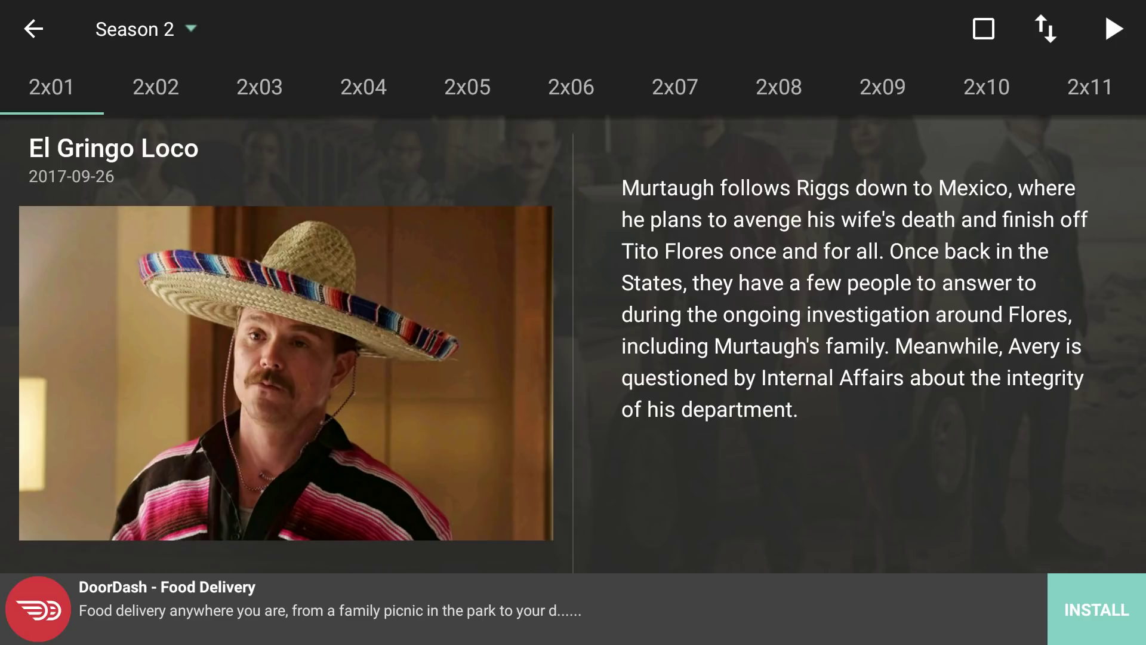
key("Right")
key("Return")
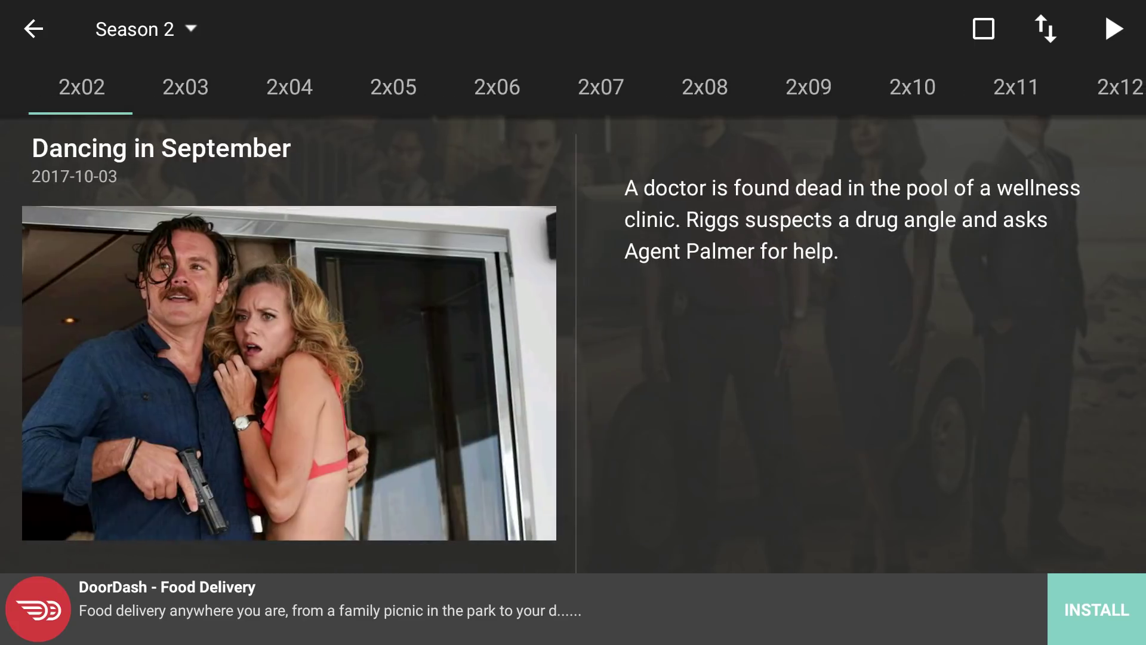
key("Right")
key("Right")
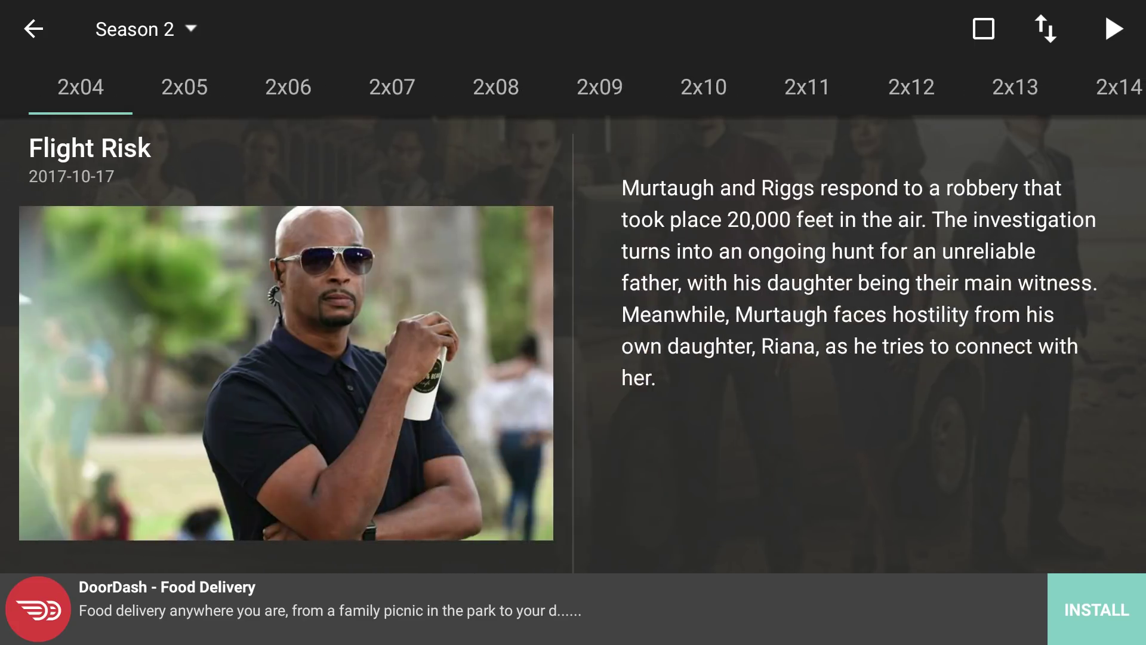
key("Right")
key("Right")
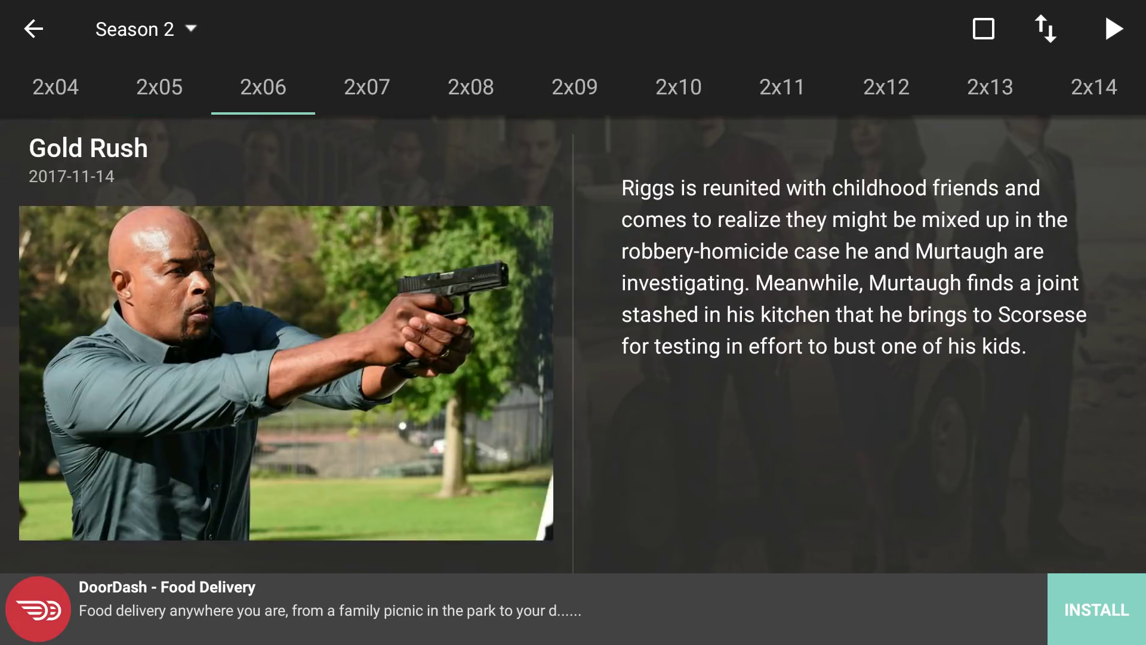
Step: Continue to episode 2x14 Double Shot of Baileys and load its stream sources
key("Right")
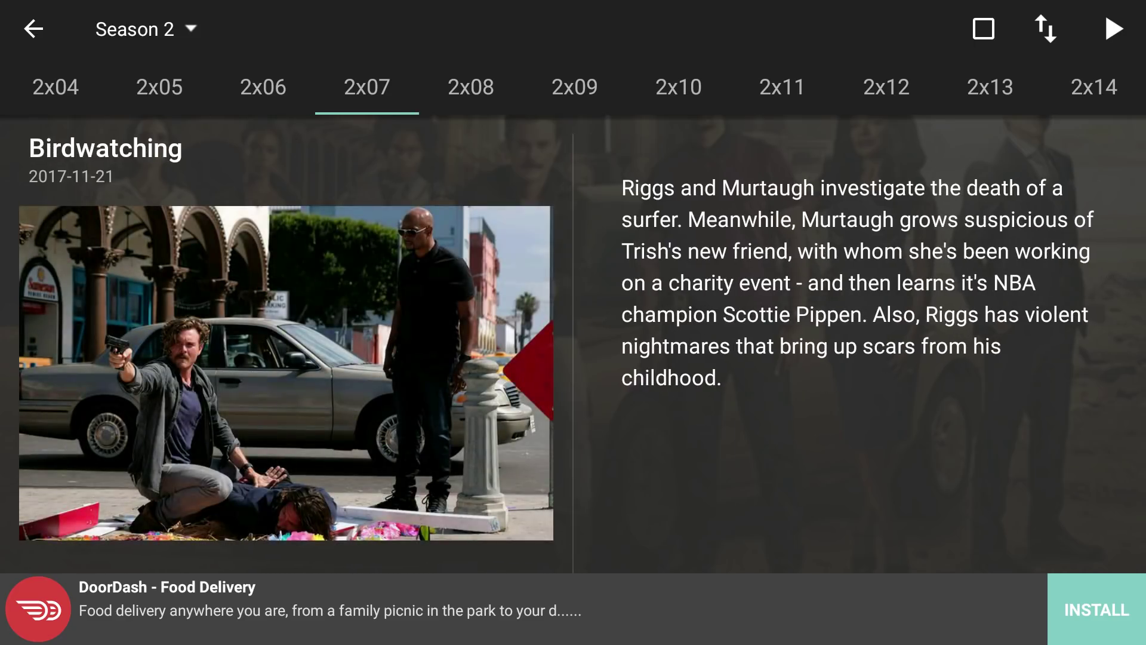
key("Right")
key("Right")
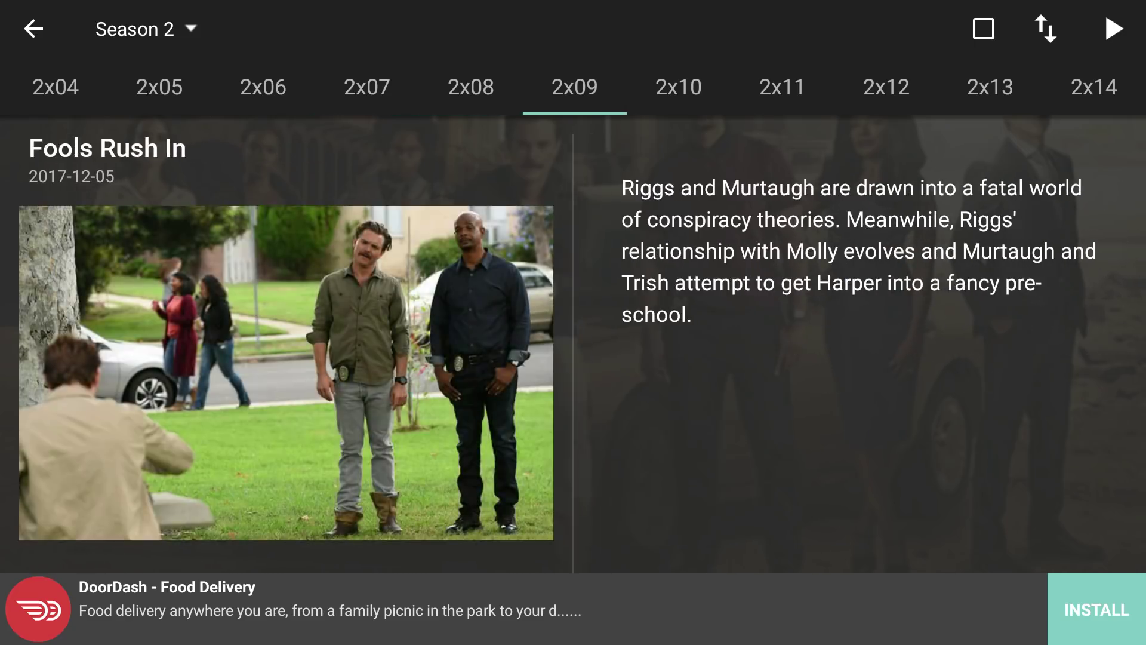
key("Right")
key("Right")
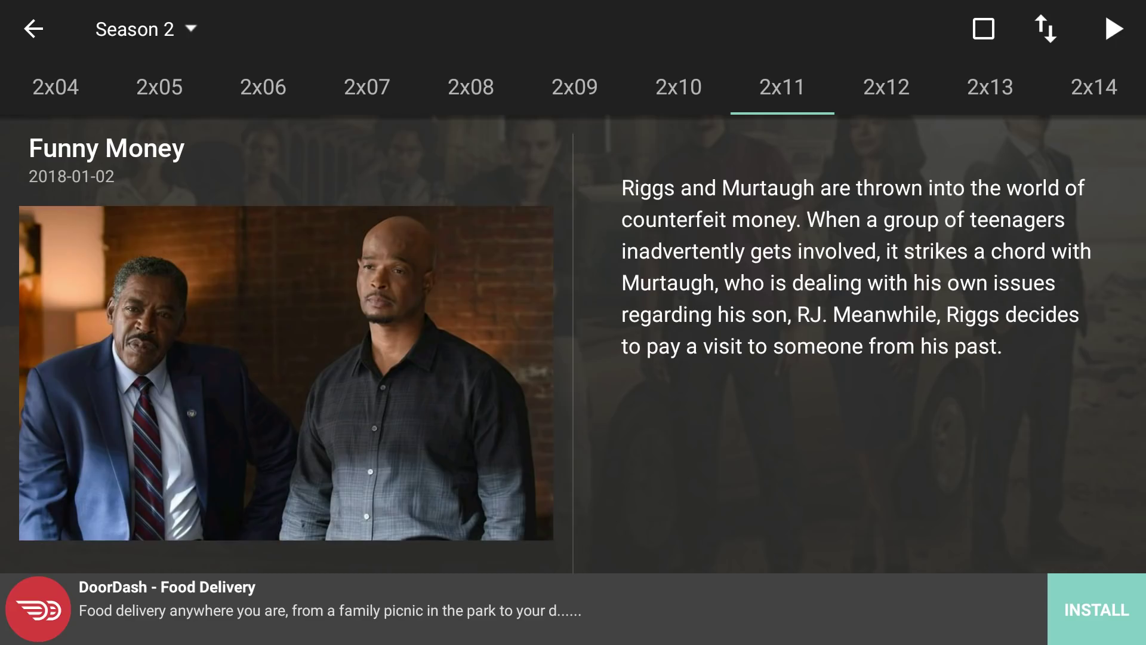
key("Right")
key("Right")
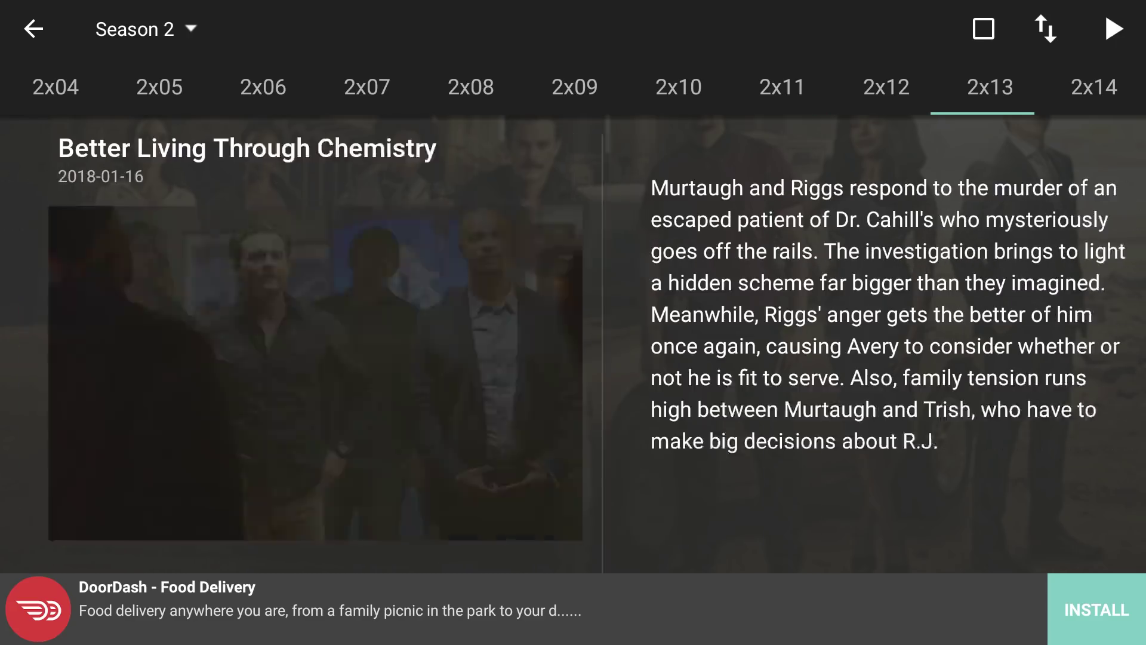
key("Right")
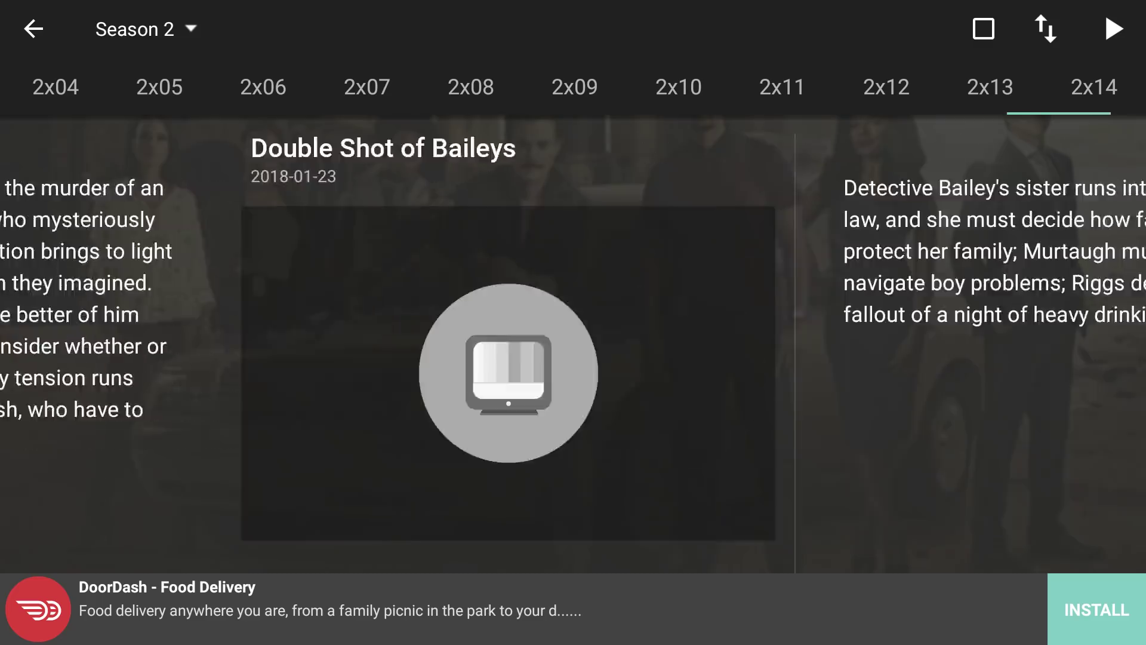
key("Left")
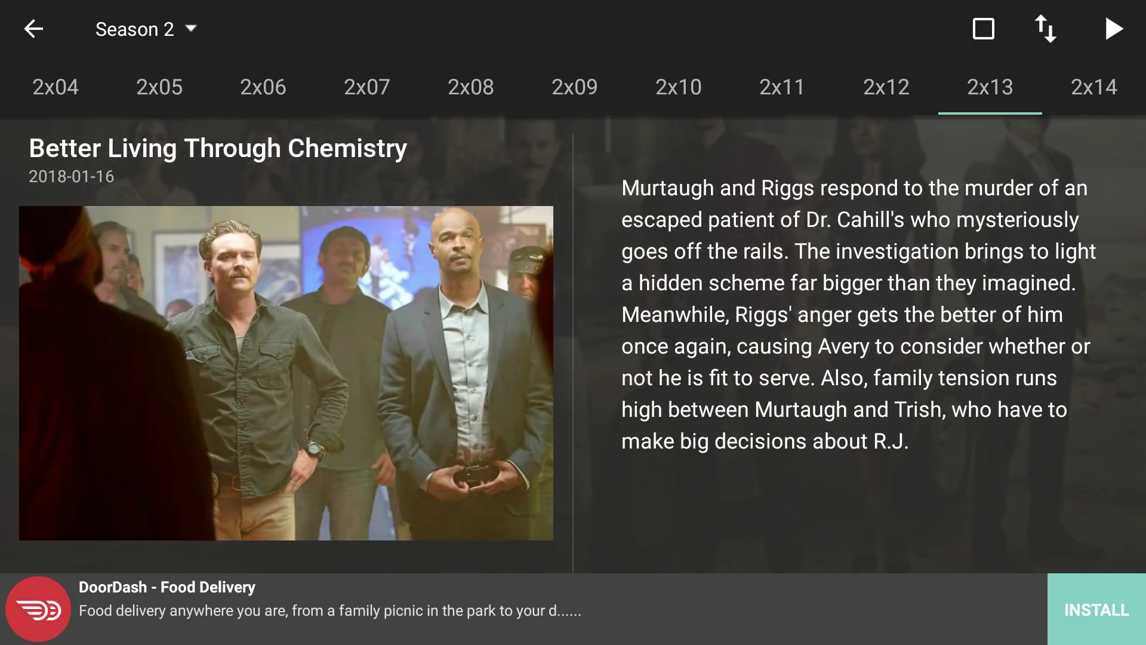
key("Right")
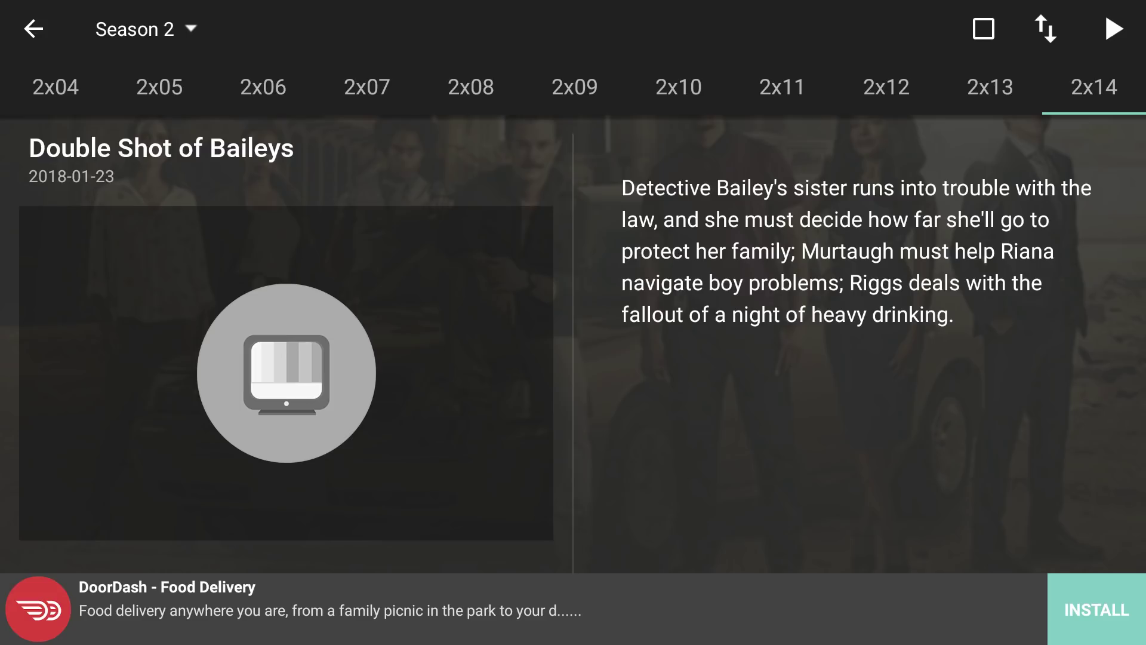
key("Return")
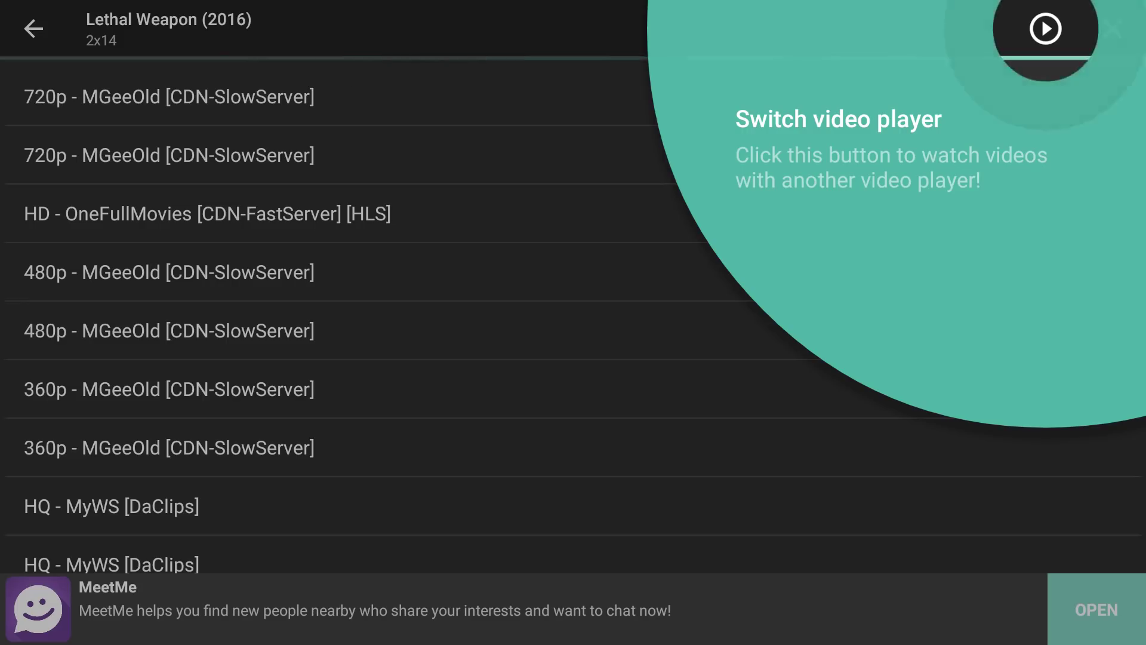
Step: Choose Play on the HD - MGeeOld [Openload] 439MB source for episode 2x14
key("Escape")
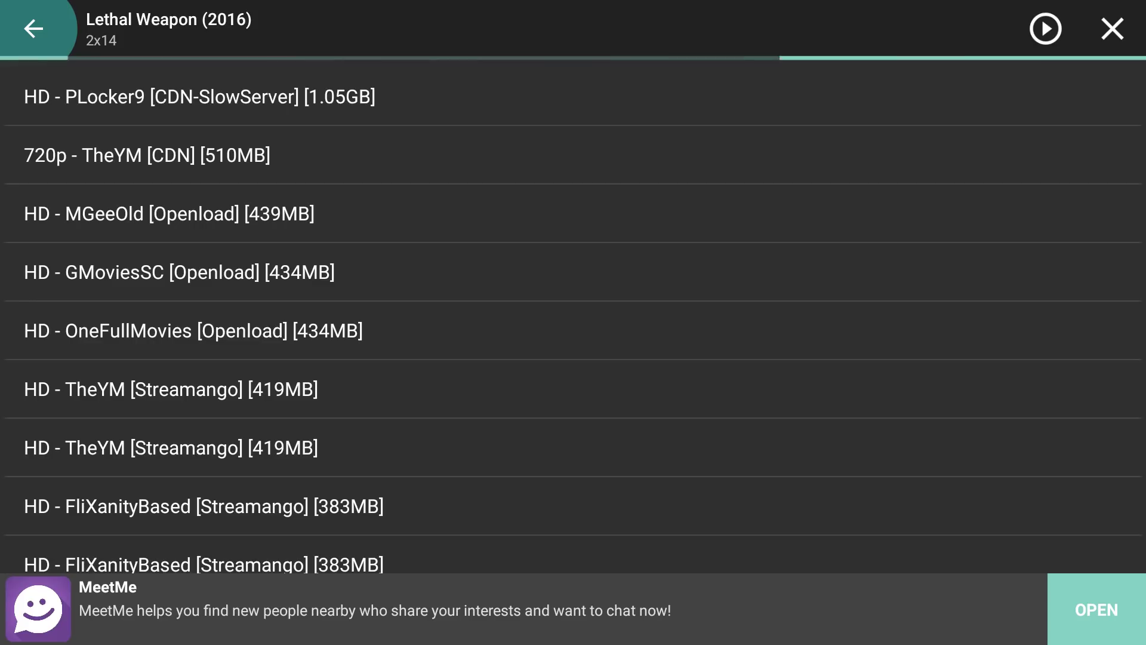
left_click(573, 96)
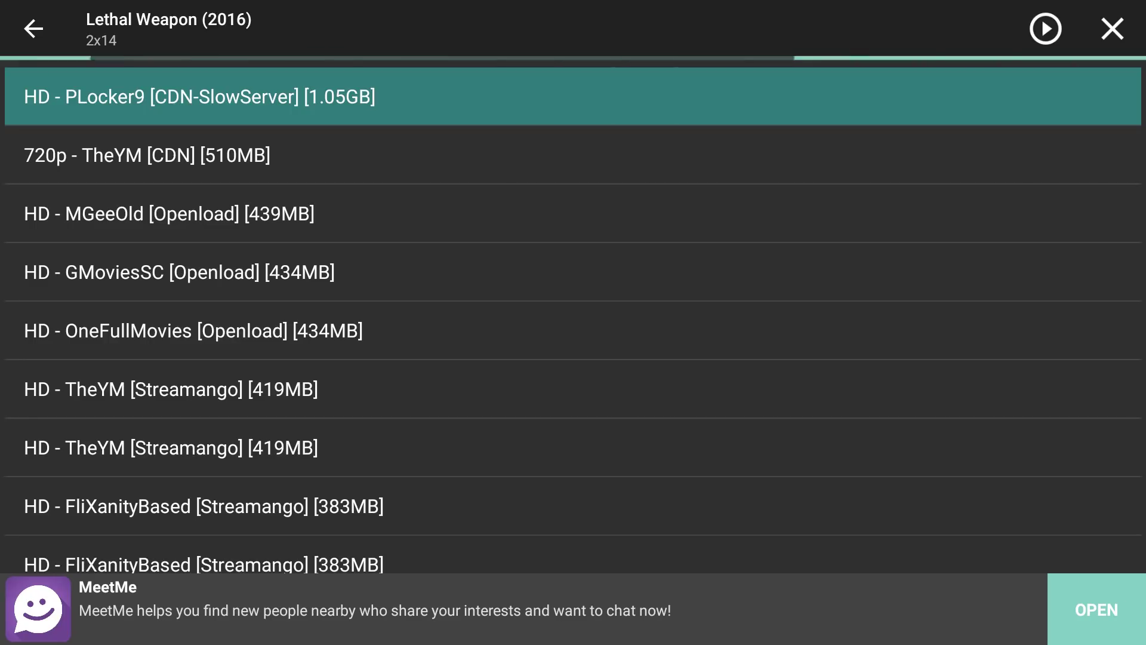
left_click(573, 155)
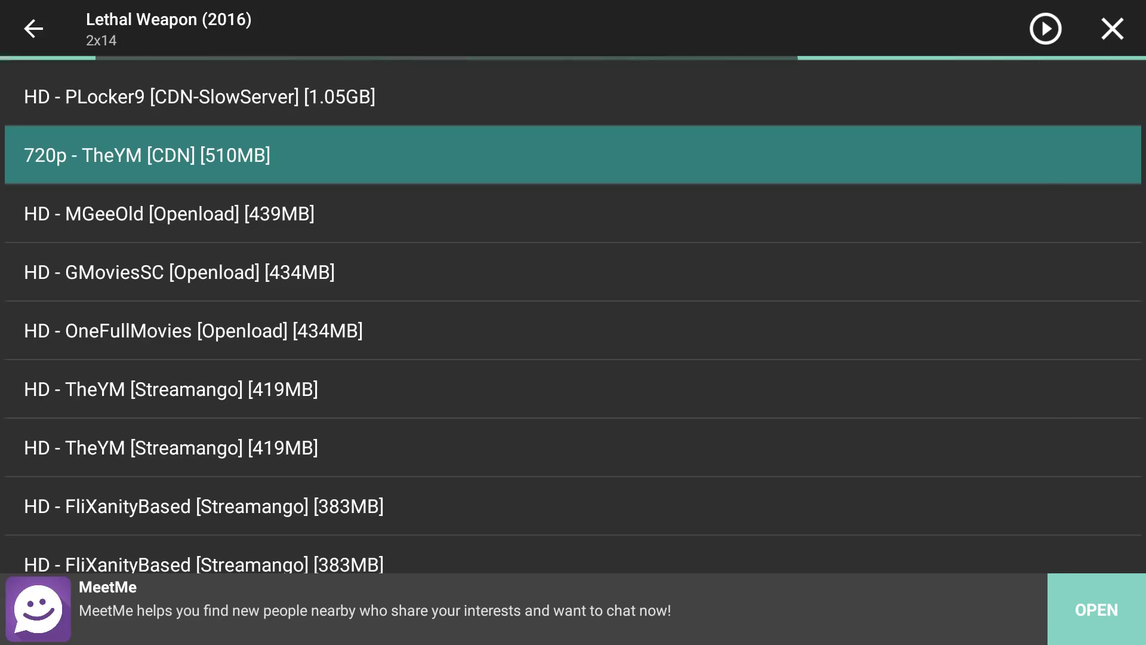
left_click(573, 213)
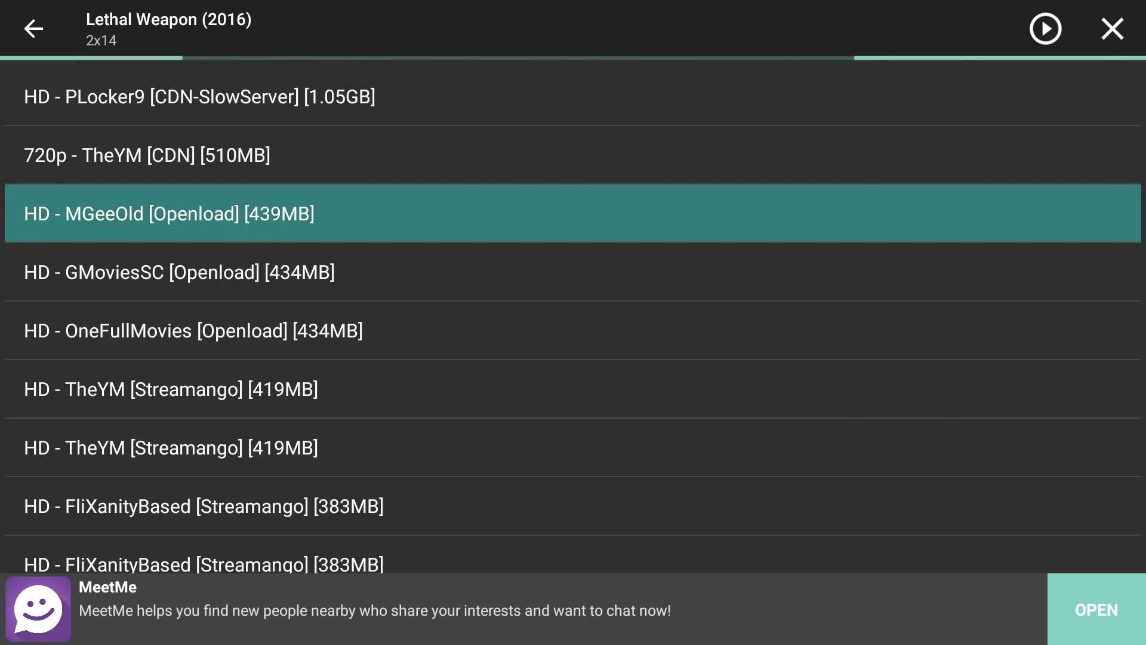
key("Return")
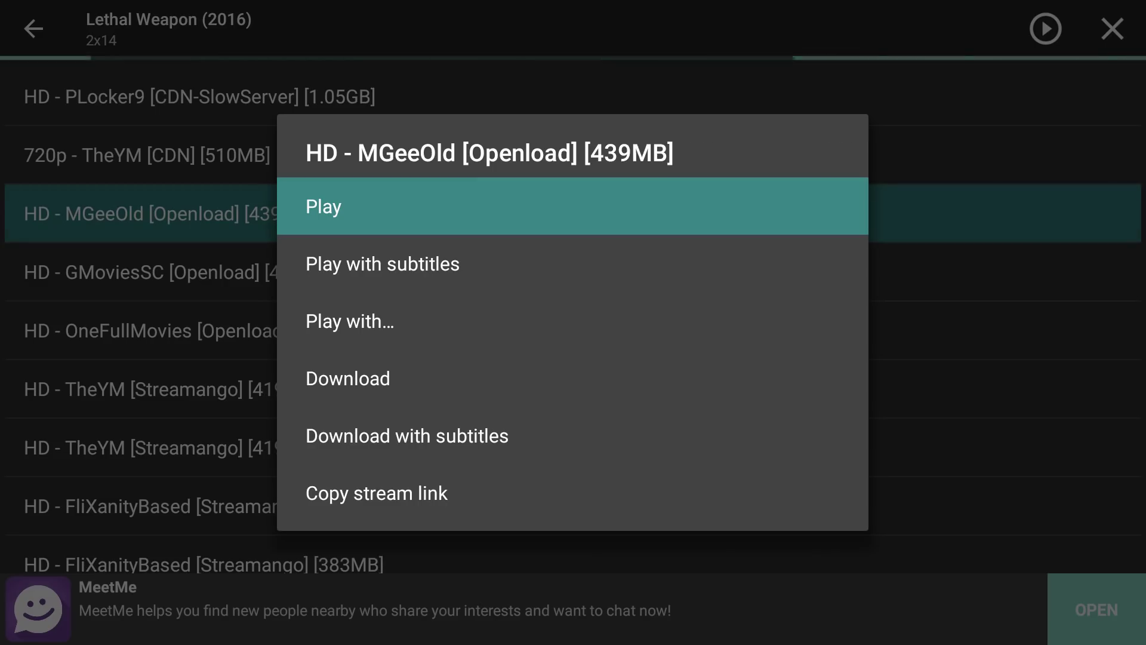
key("Return")
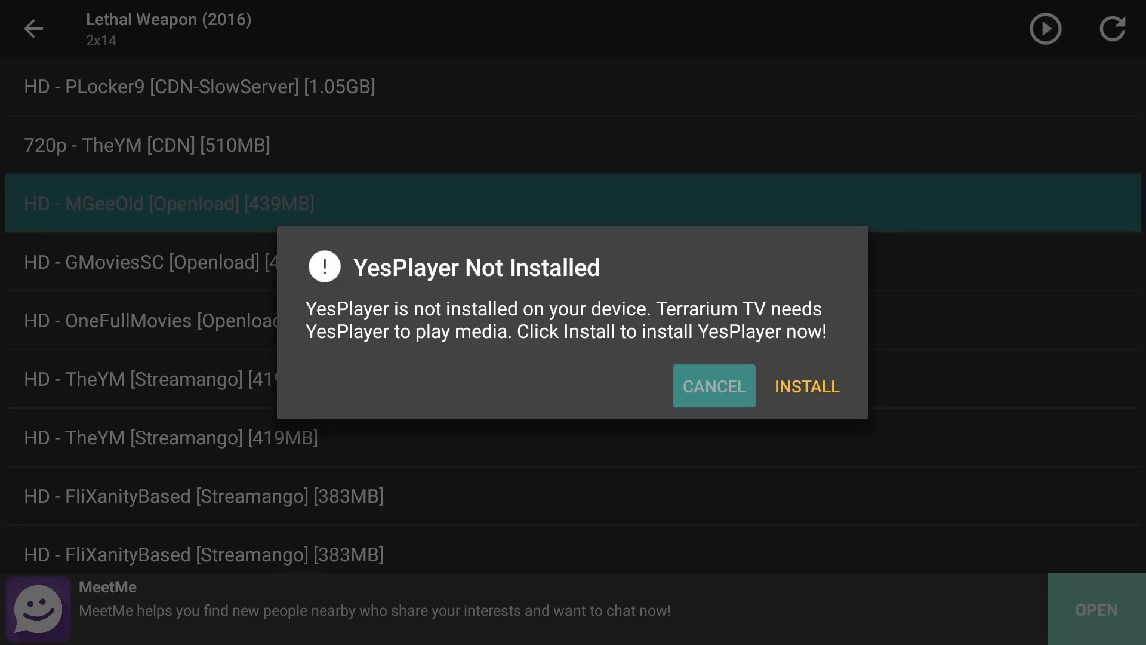
Step: Choose INSTALL in the YesPlayer Not Installed dialog to download YesPlayer
key("Right")
key("Return")
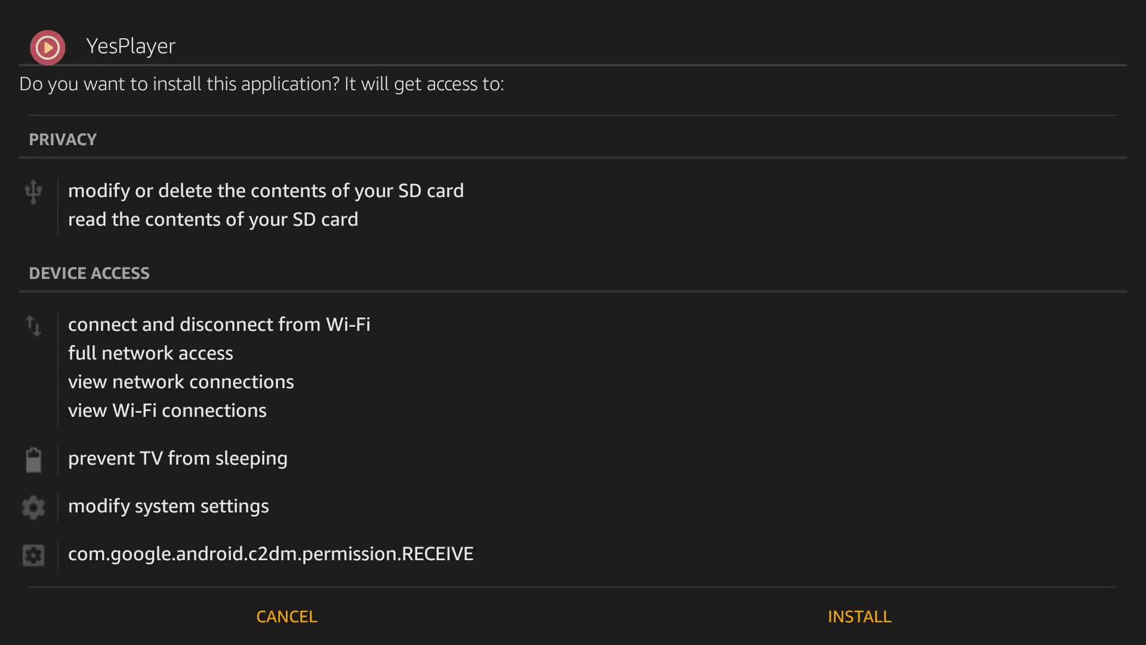
Step: Confirm the YesPlayer installation on the permissions screen
key("Down")
key("Right")
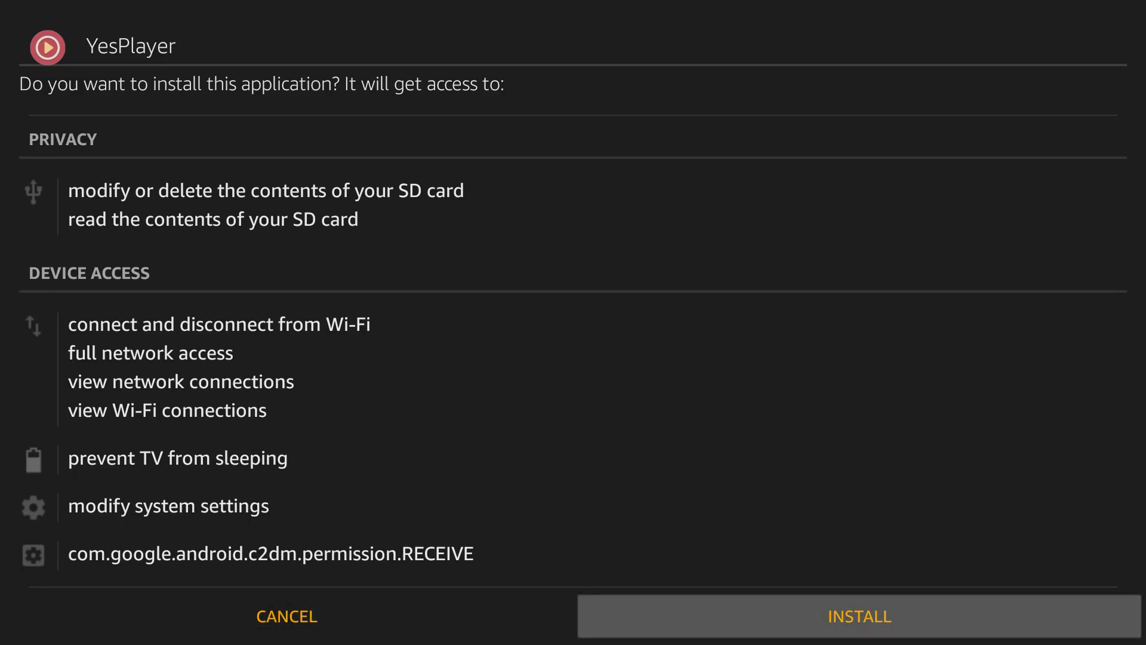
key("Return")
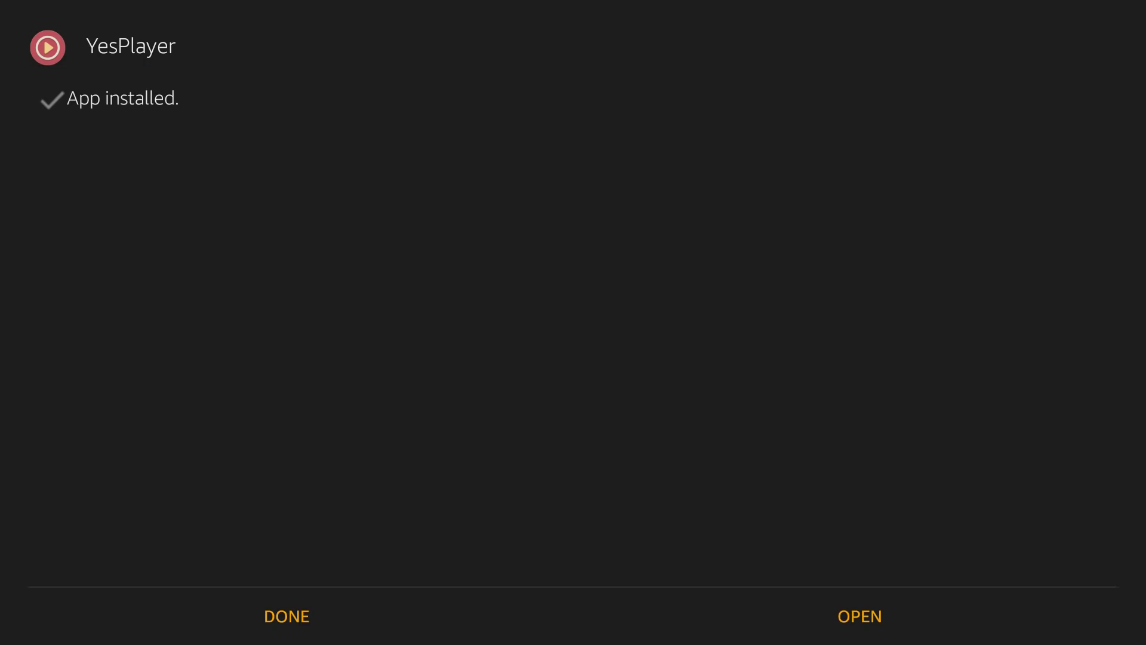
Step: Open YesPlayer once, then back out from No Video Found to the source list
key("Right")
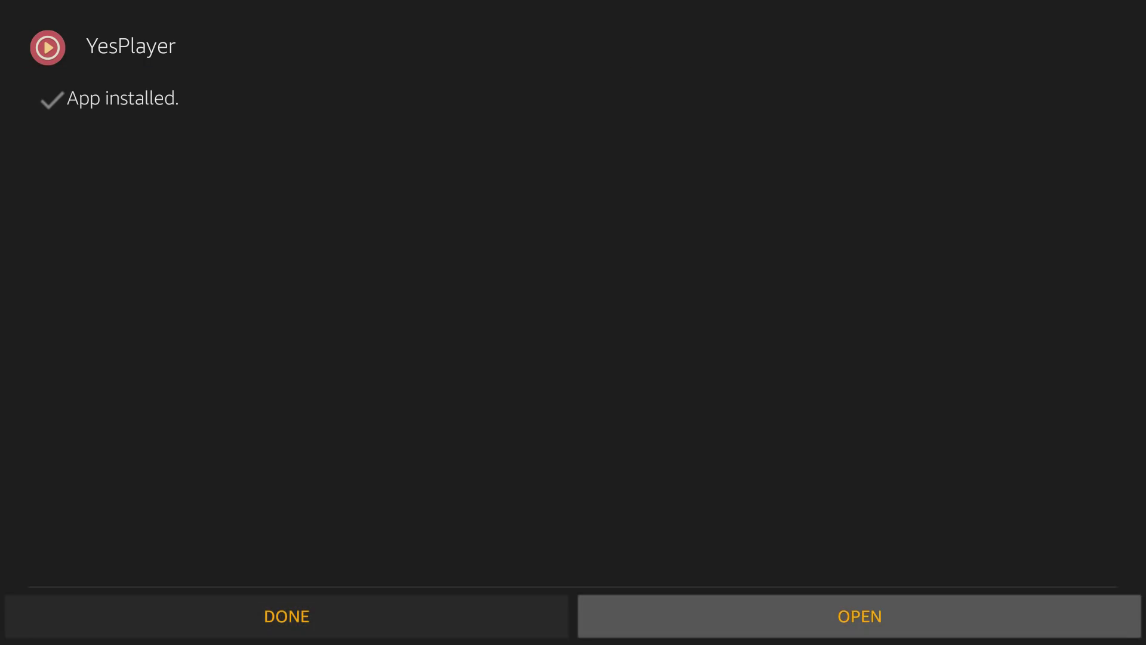
key("Return")
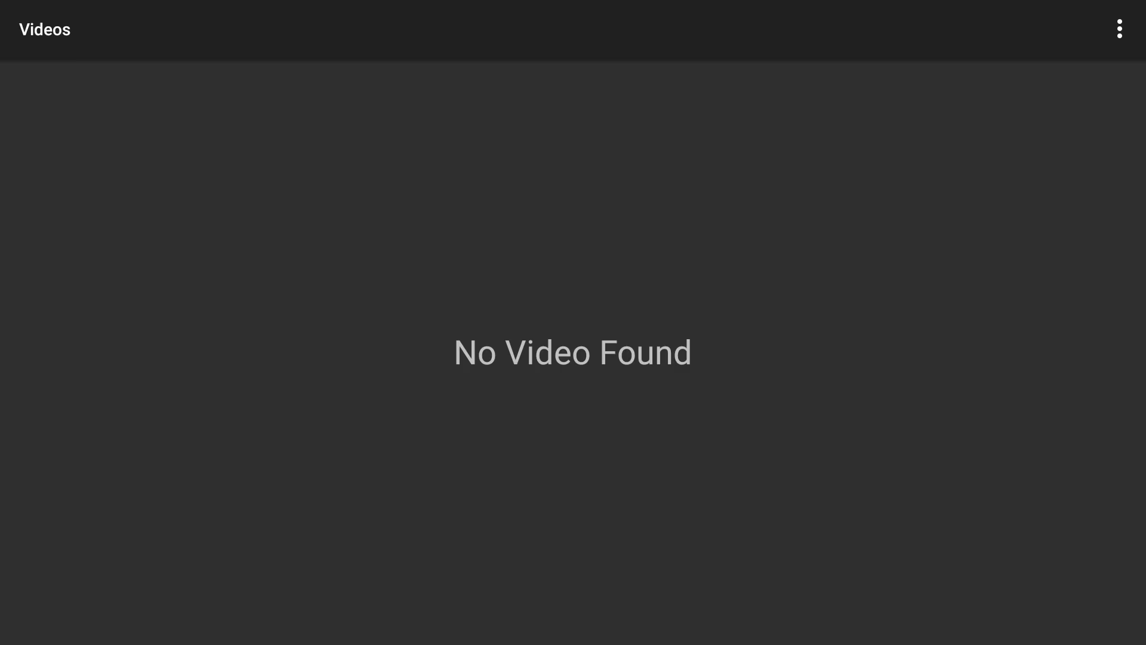
key("Escape")
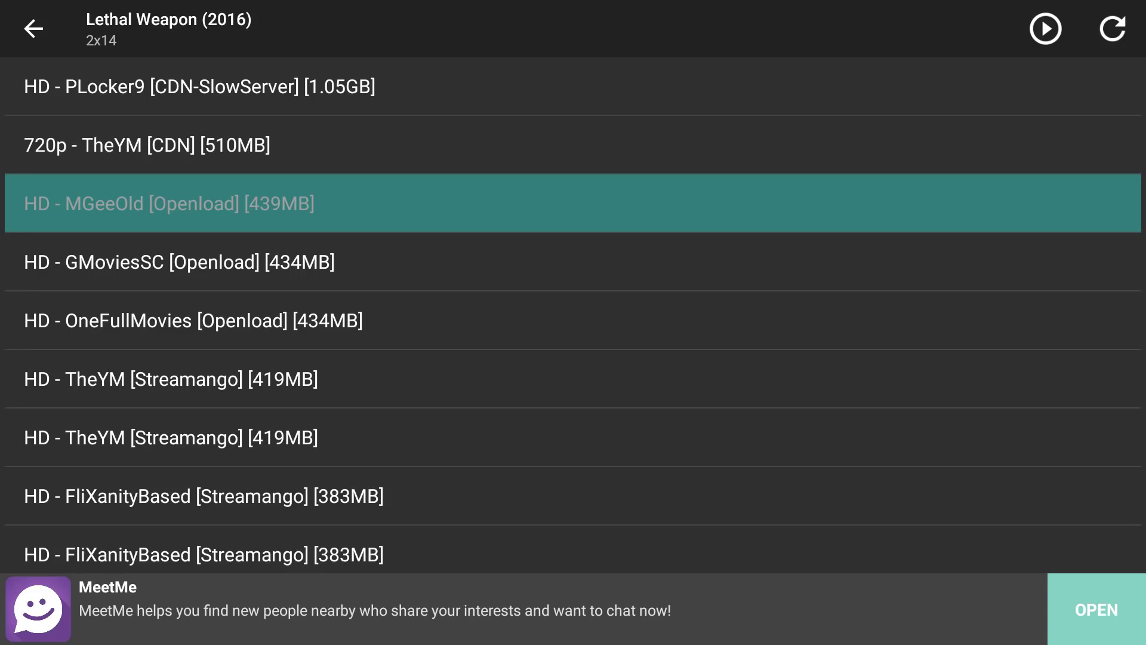
Step: Play Lethal Weapon 2x14 from the HD - MGeeOld source in YesPlayer, then pause it
key("Return")
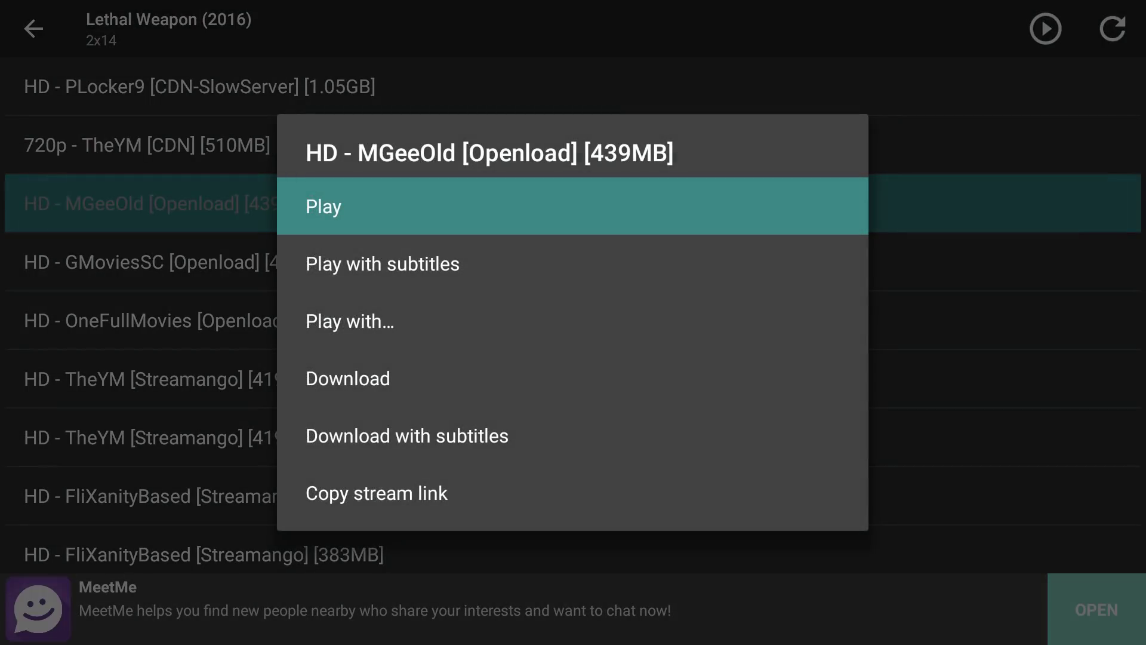
key("Return")
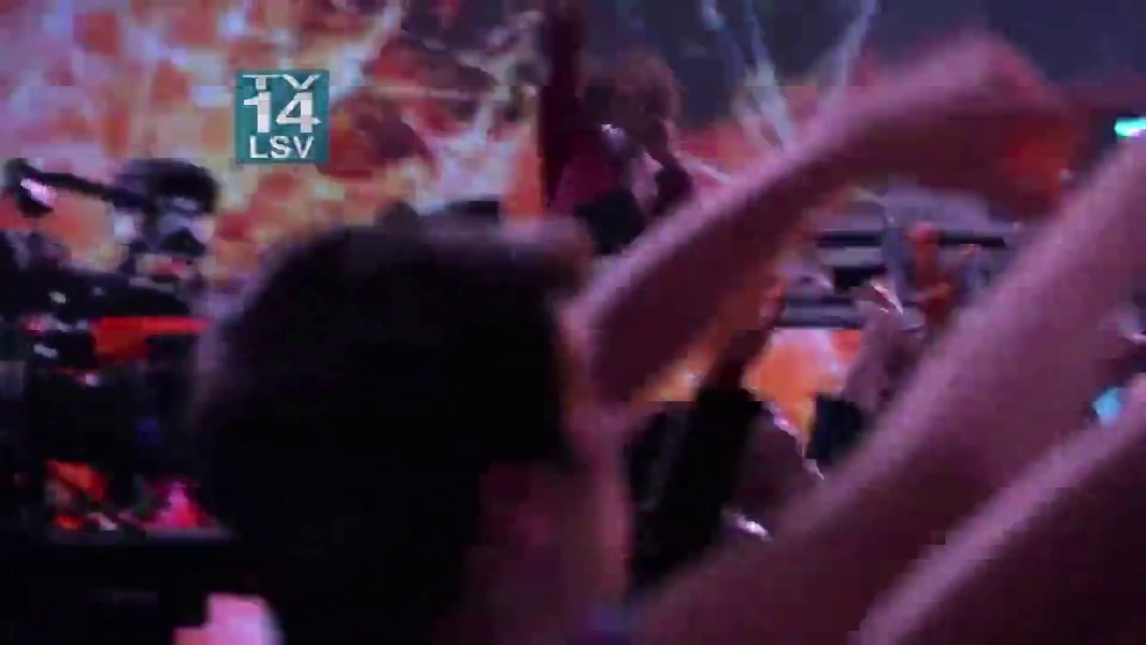
key("Return")
key("Return")
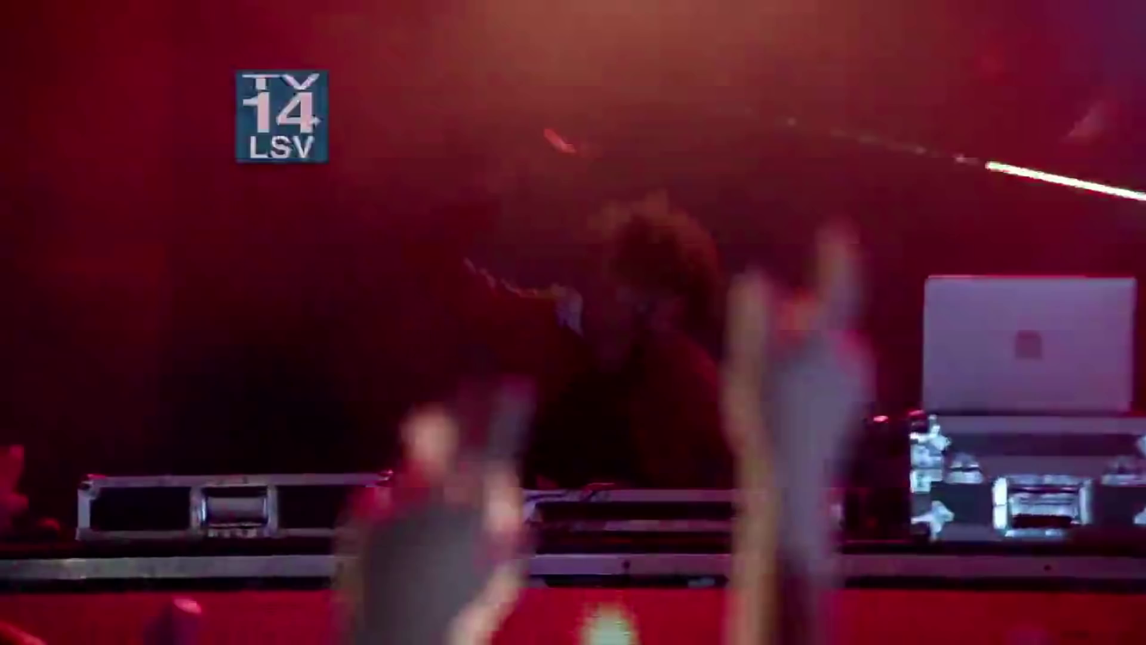
Step: Exit the player, close the full-screen ad, and return to the Double Shot of Baileys page
key("Escape")
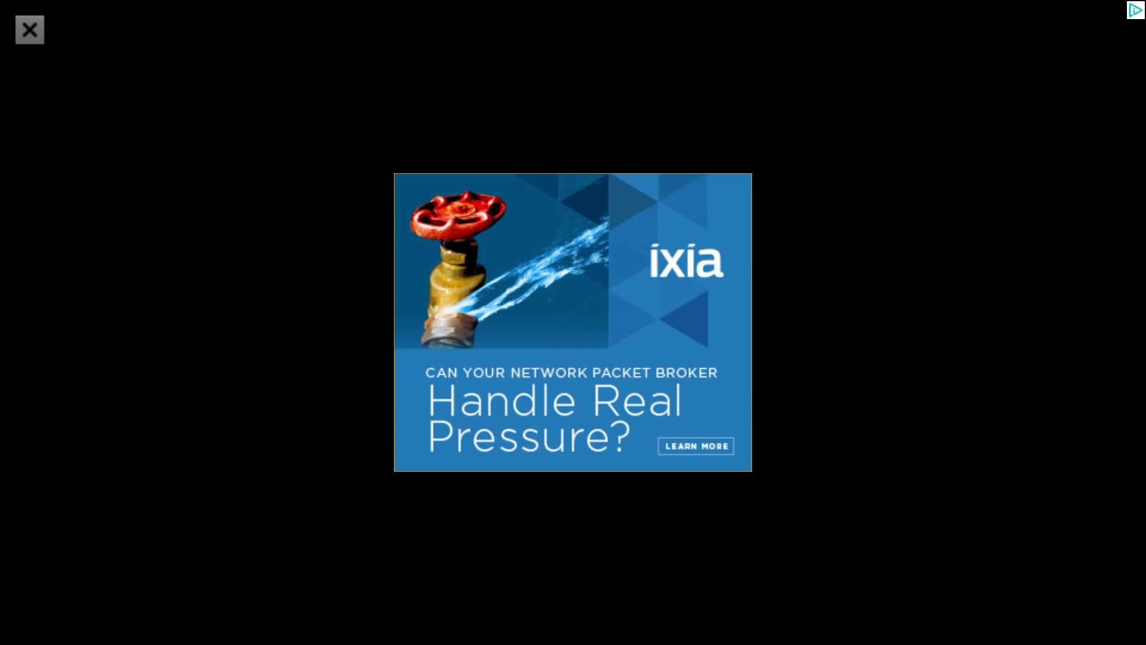
key("Escape")
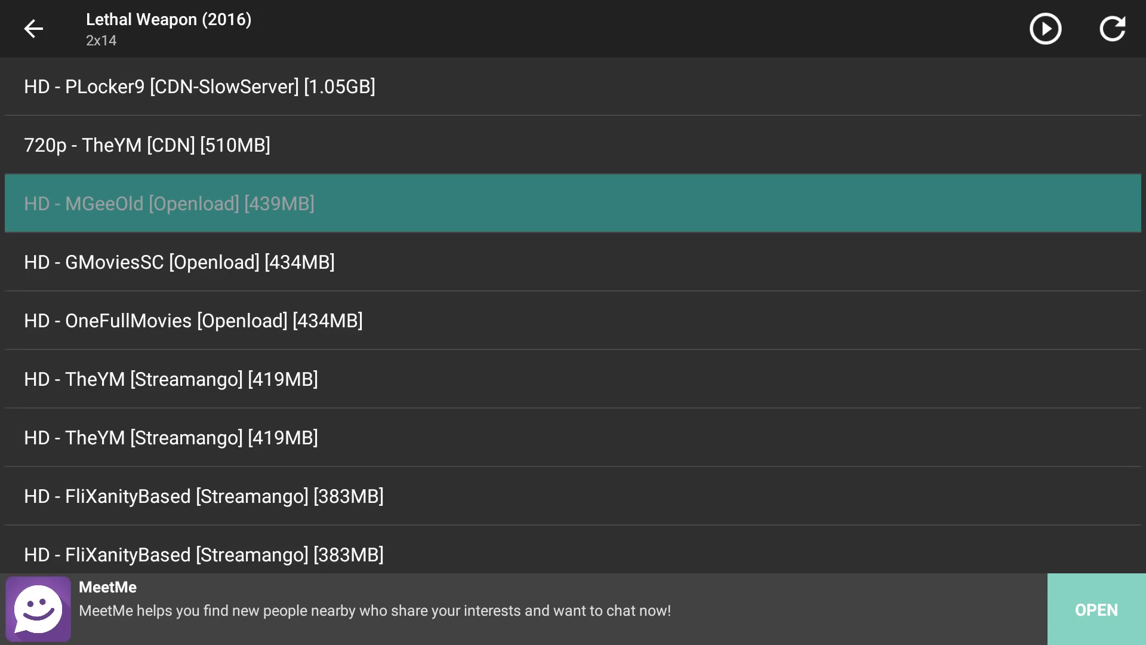
key("Escape")
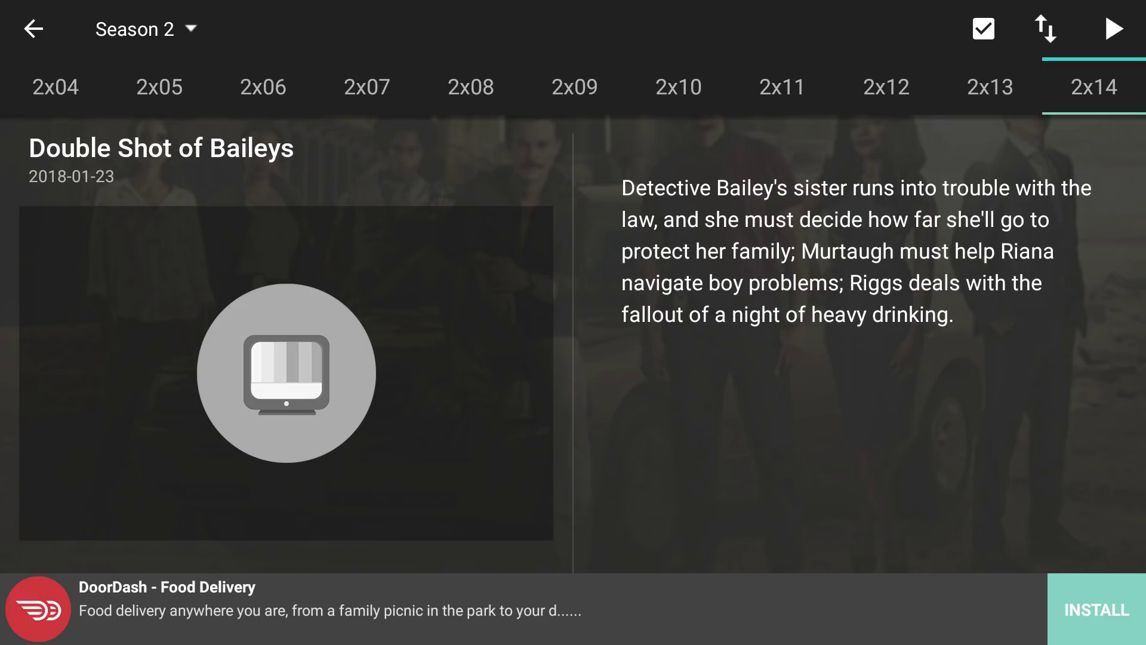
Step: Back out to the shows grid and change its category from Trending to Recently Updated
key("Escape")
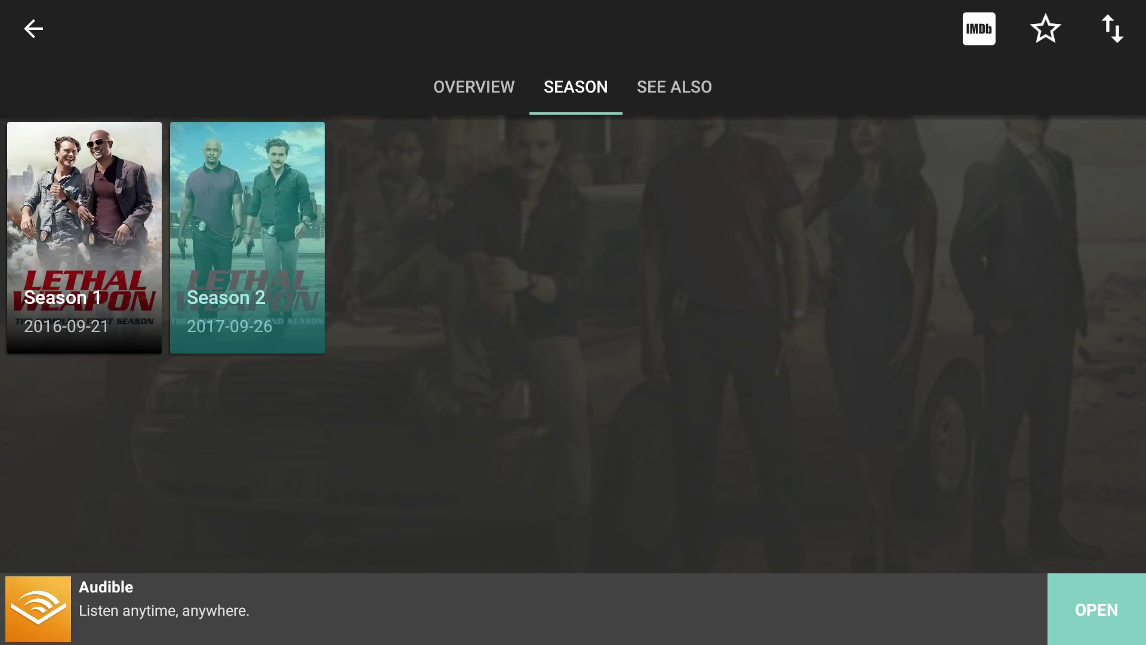
key("Escape")
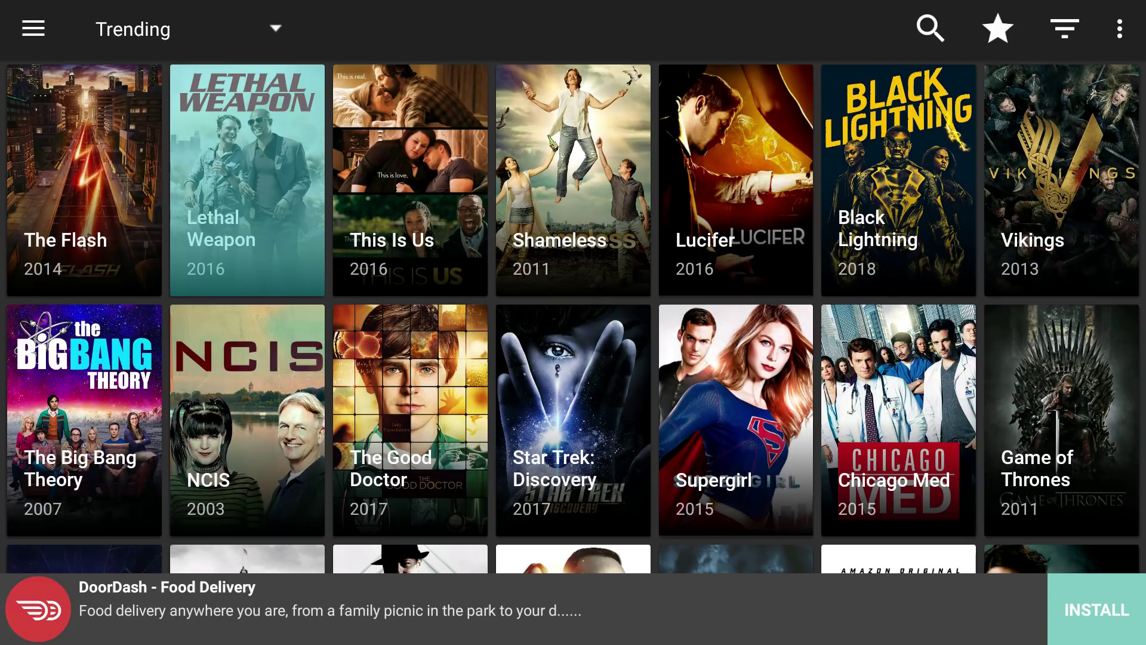
key("Up")
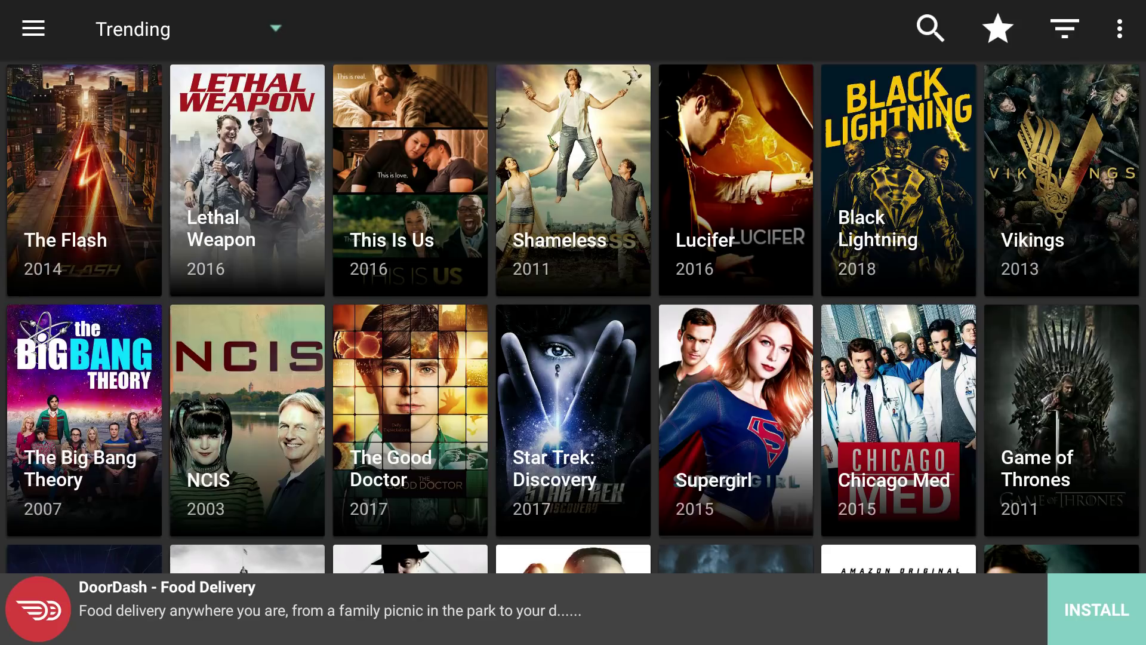
key("Return")
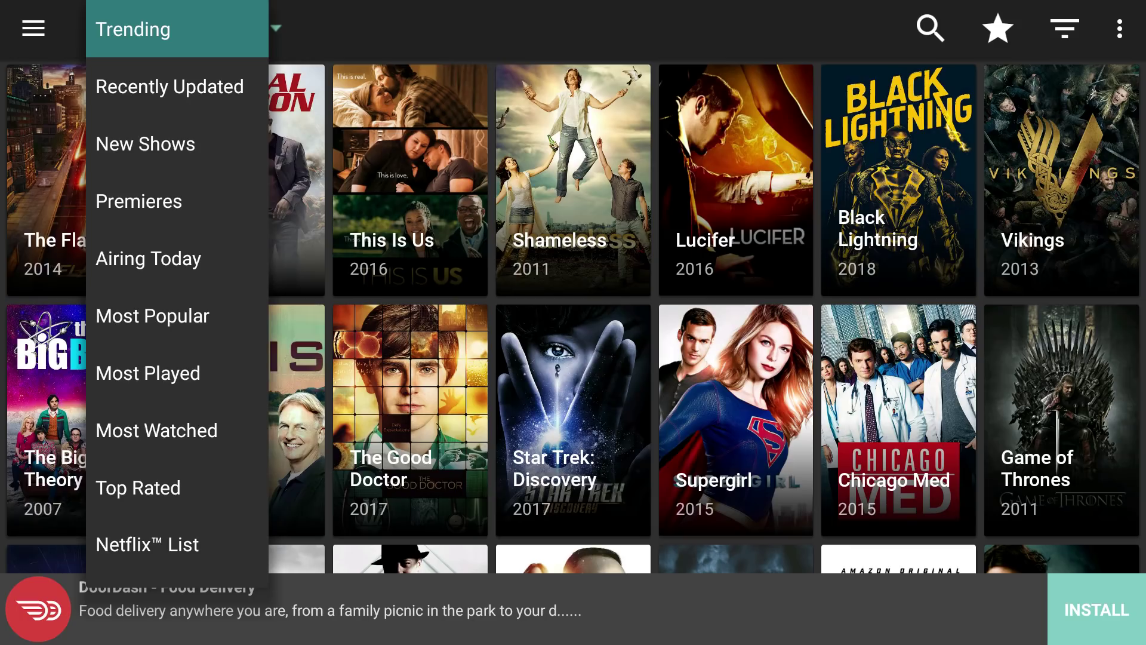
key("Down")
key("Return")
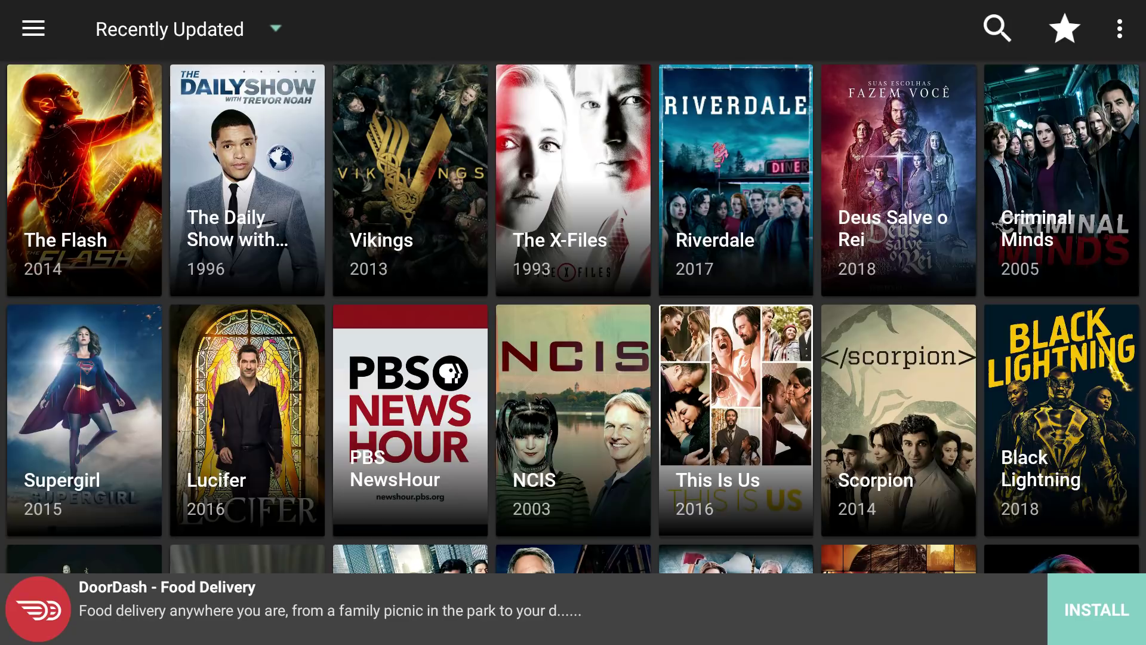
key("Left")
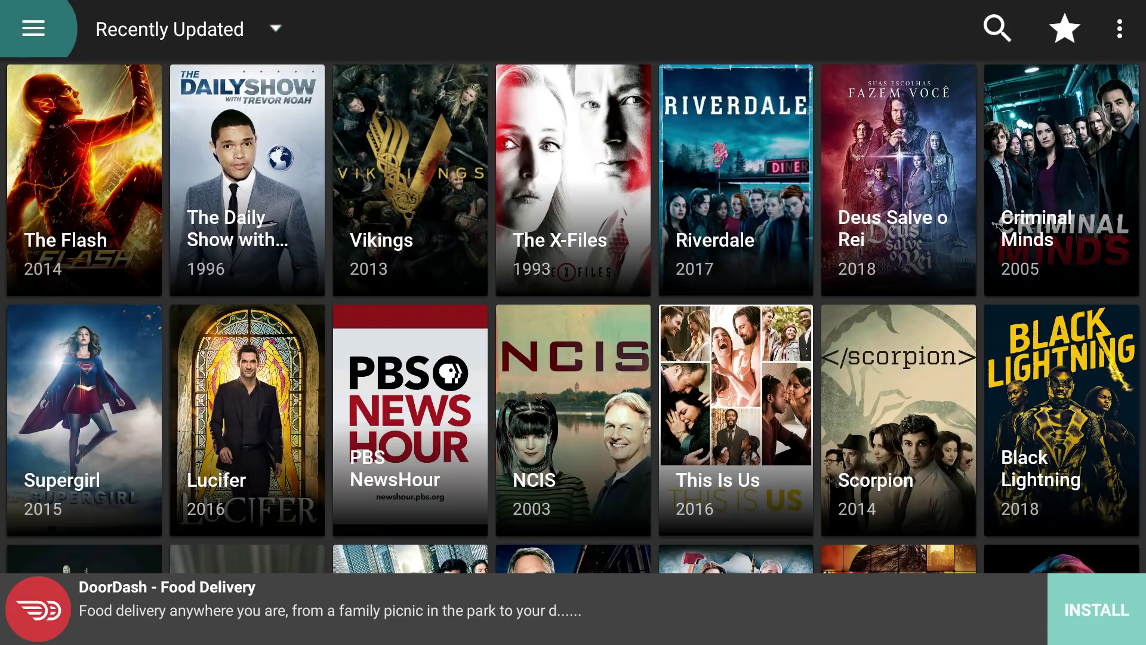
Step: Switch Terrarium TV from TV shows to the Movies section via the navigation menu
key("Return")
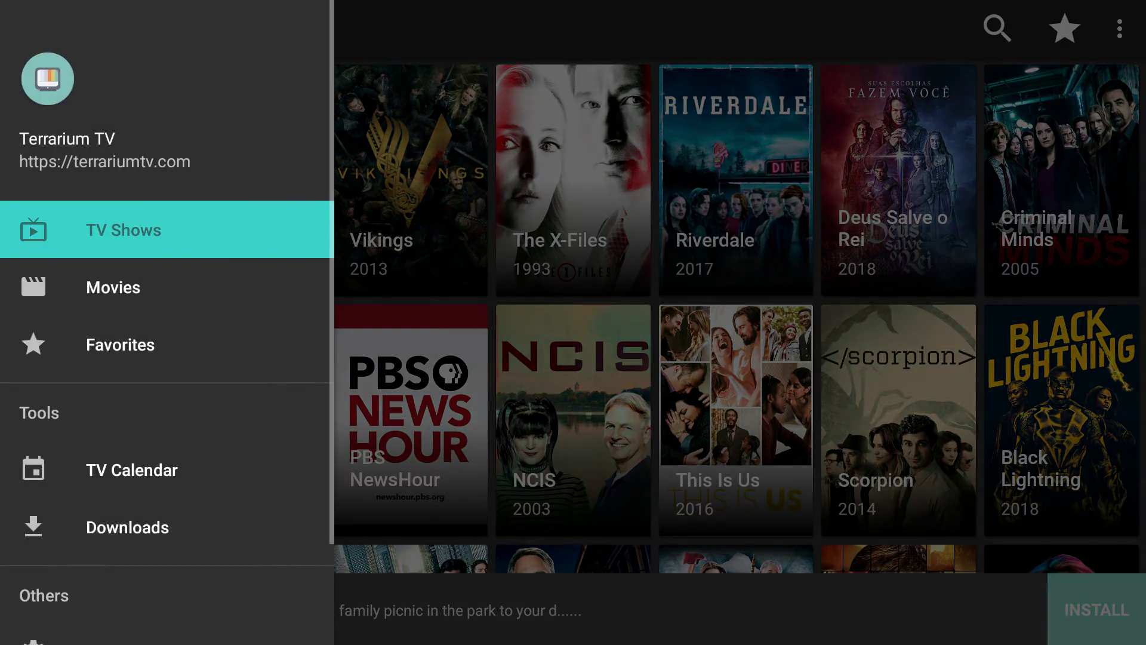
key("Down")
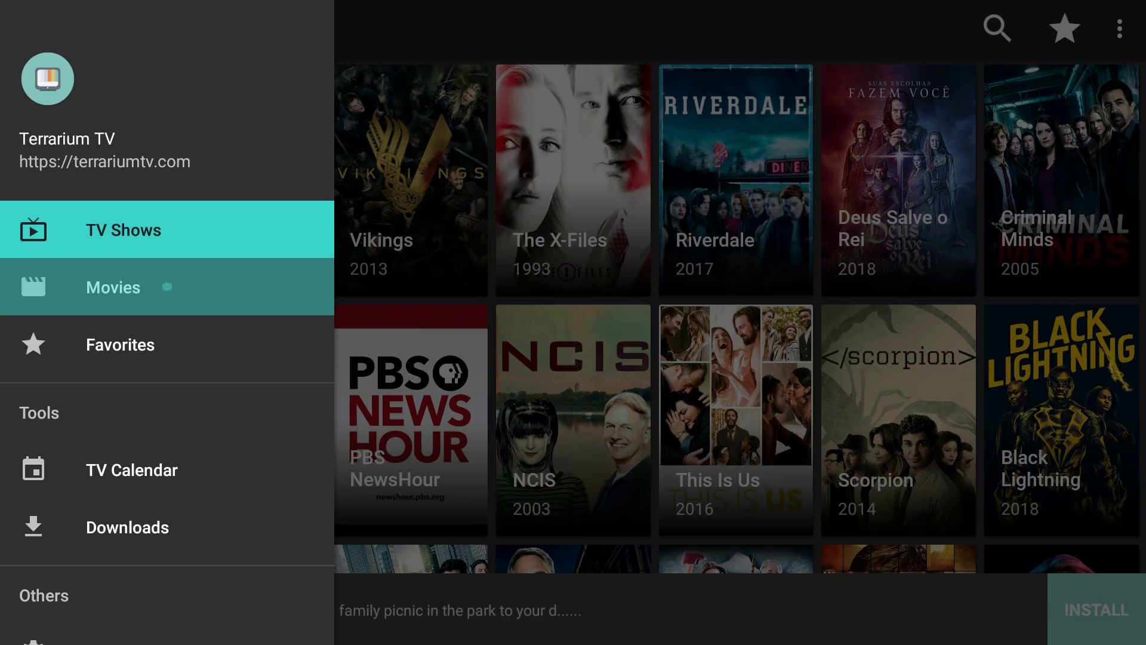
key("Return")
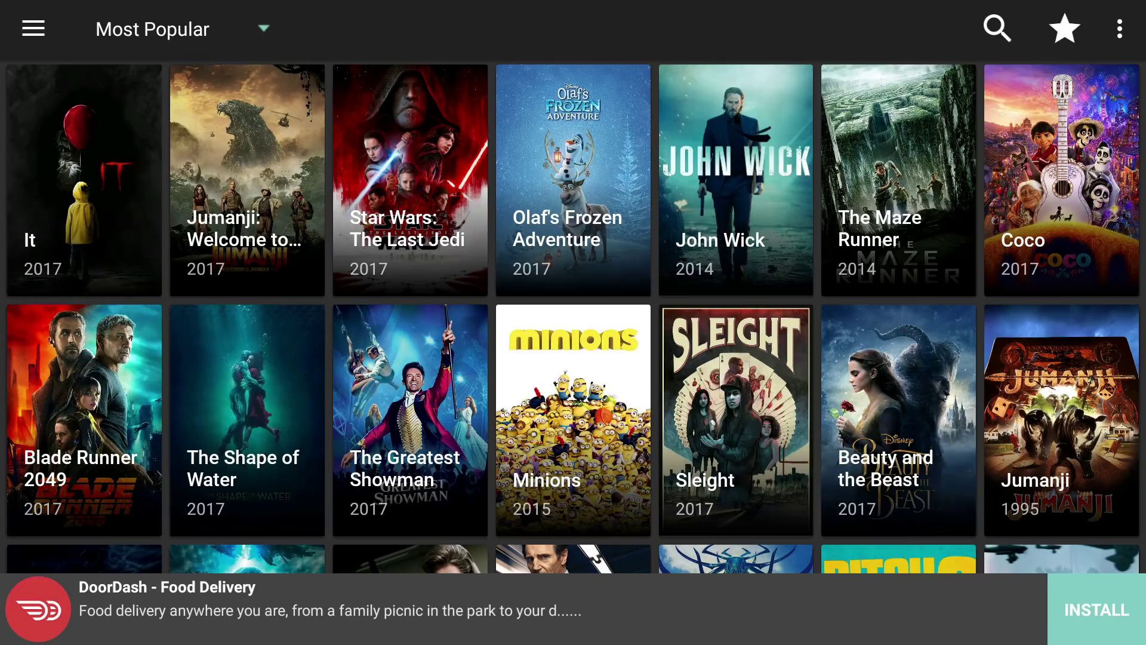
Step: Change the movie category from Most Popular to New HD Releases
key("Return")
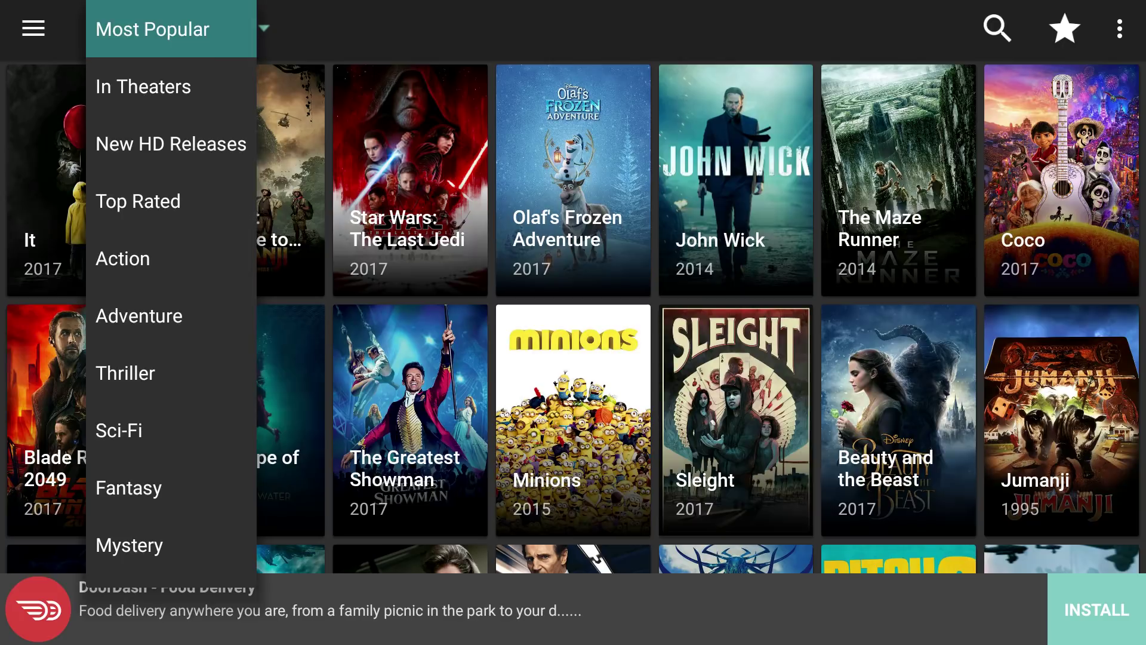
key("Down")
key("Down")
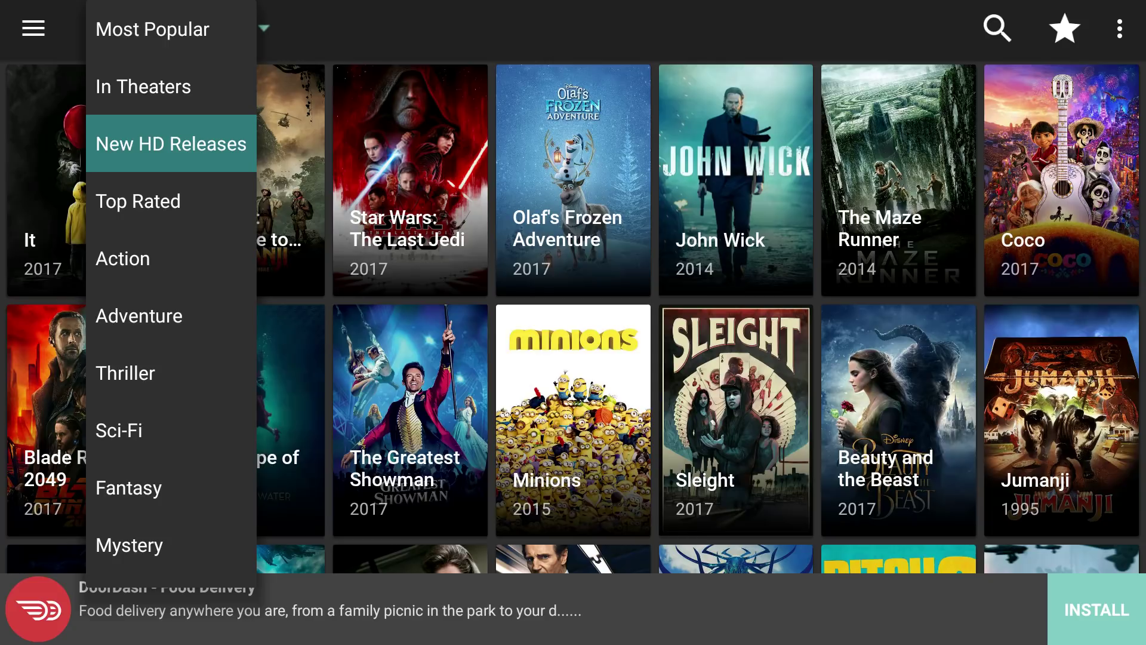
key("Down")
key("Up")
key("Return")
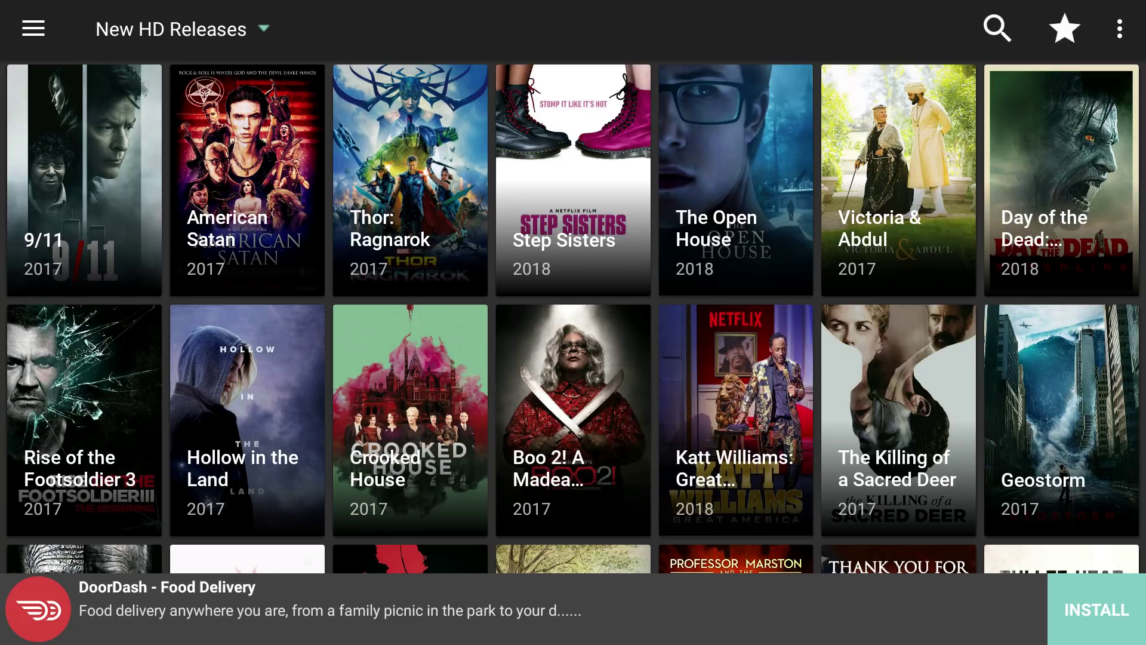
Step: Browse the New HD Releases grid, showing titles like Thor: Ragnarok, Geostorm and Coco
key("Down")
key("Down")
key("Down")
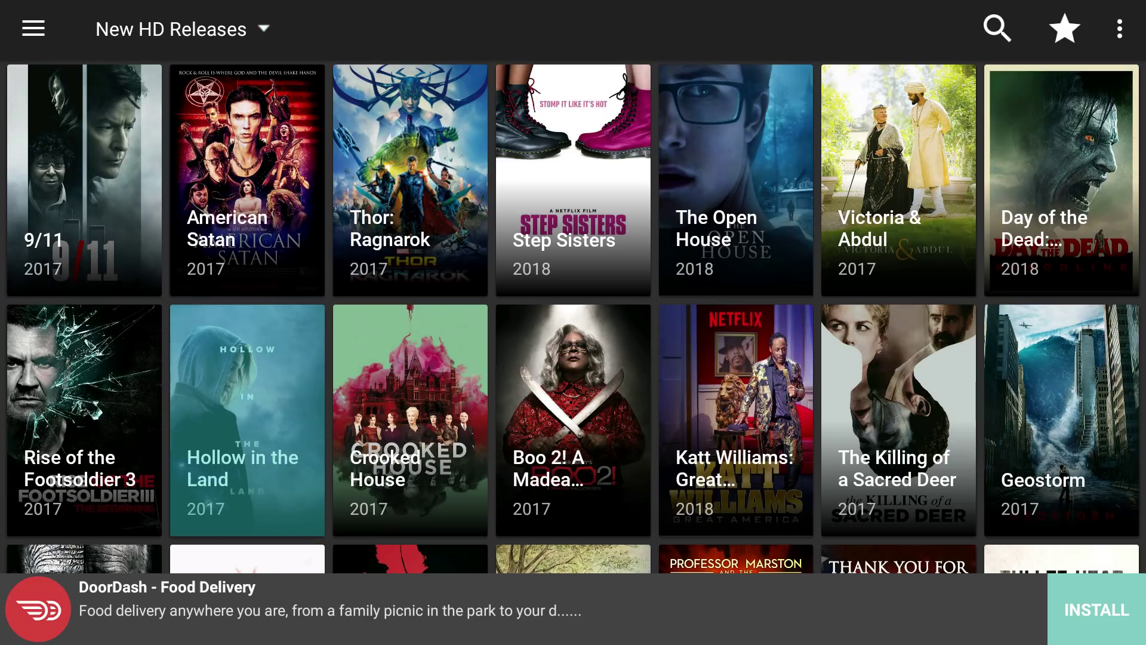
key("Down")
key("Down")
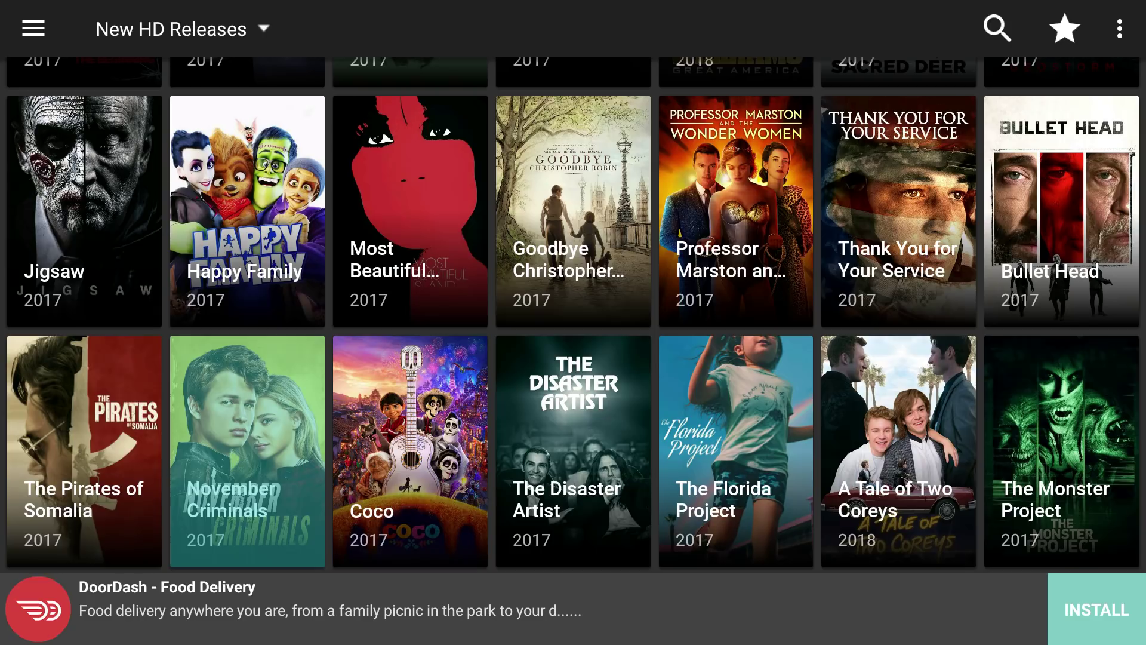
key("Up")
key("Up")
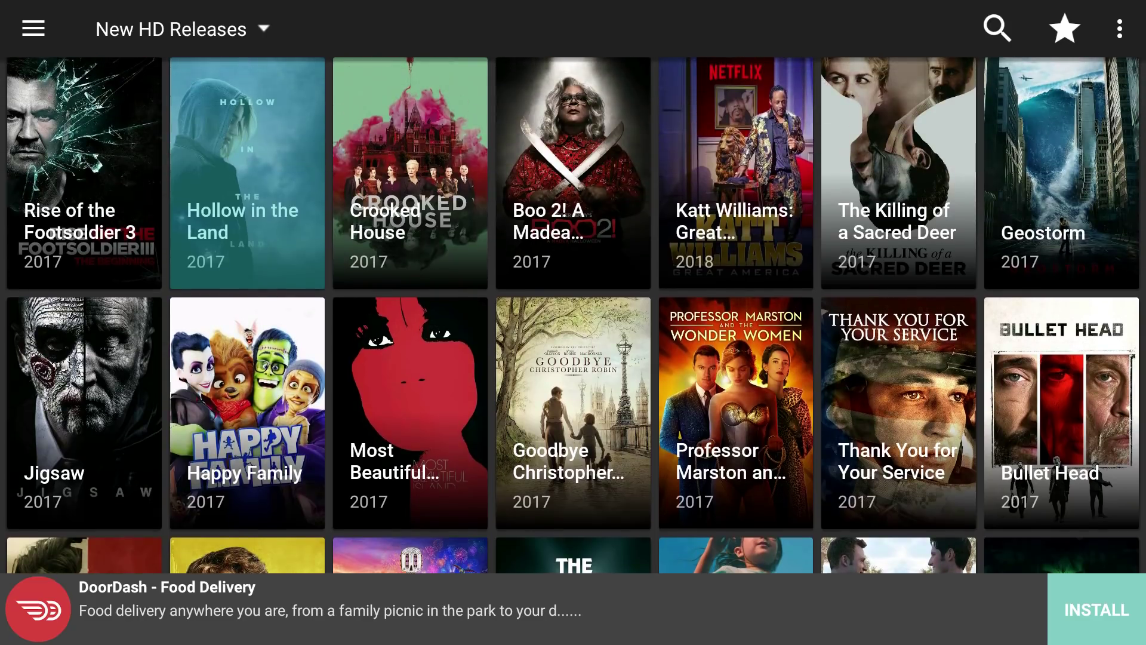